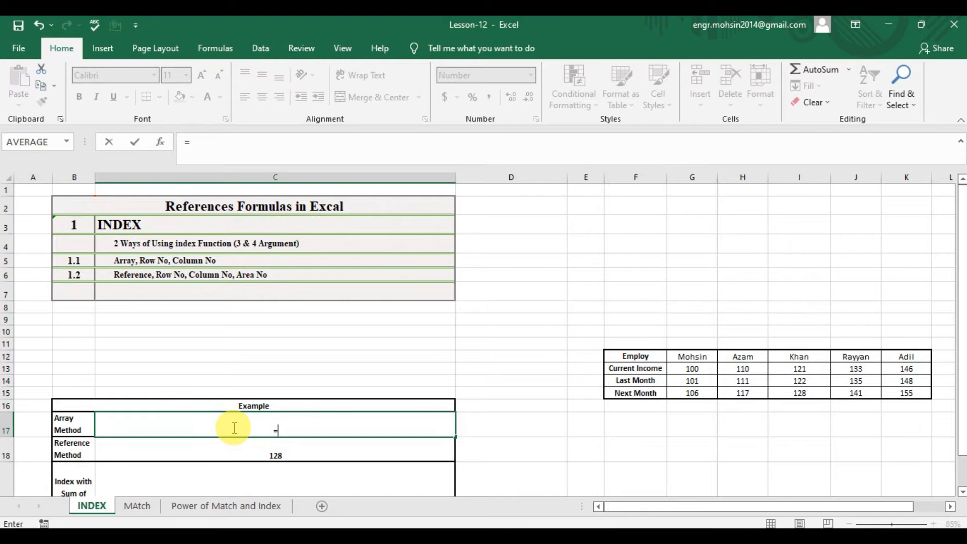
- Enter =INDEX(G13:K15,2,2) in the Array Method cell C17 and check the result against cell H14 of the income table
type("x")
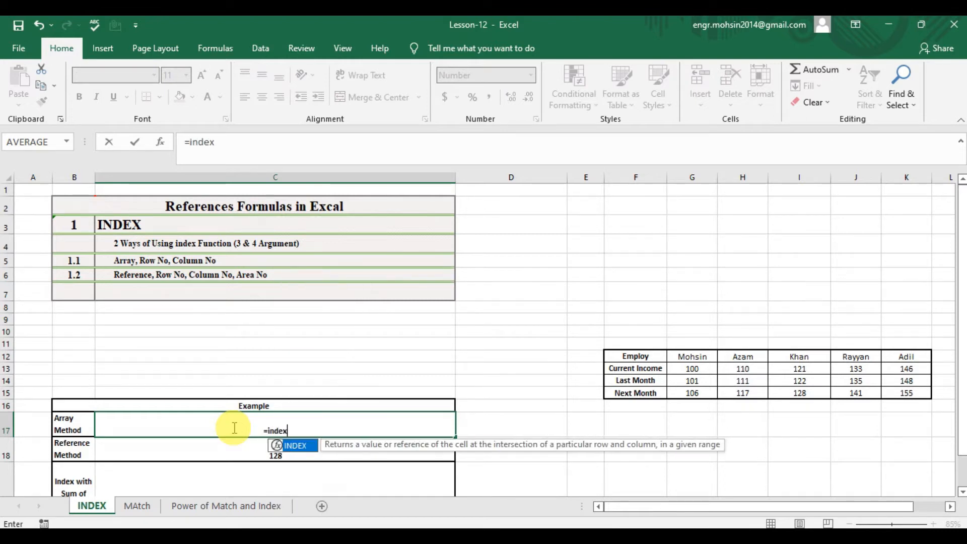
key("Tab")
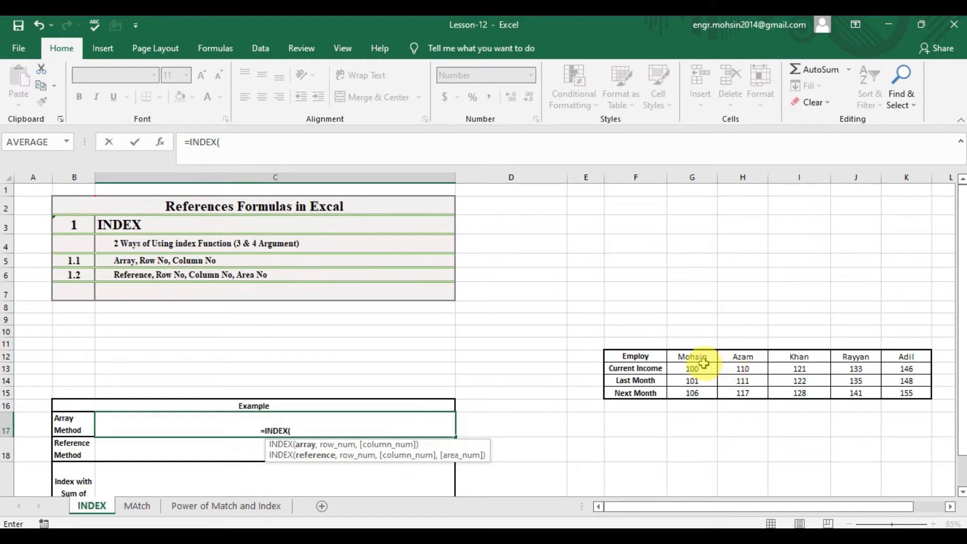
left_click_drag(704, 366, 901, 396)
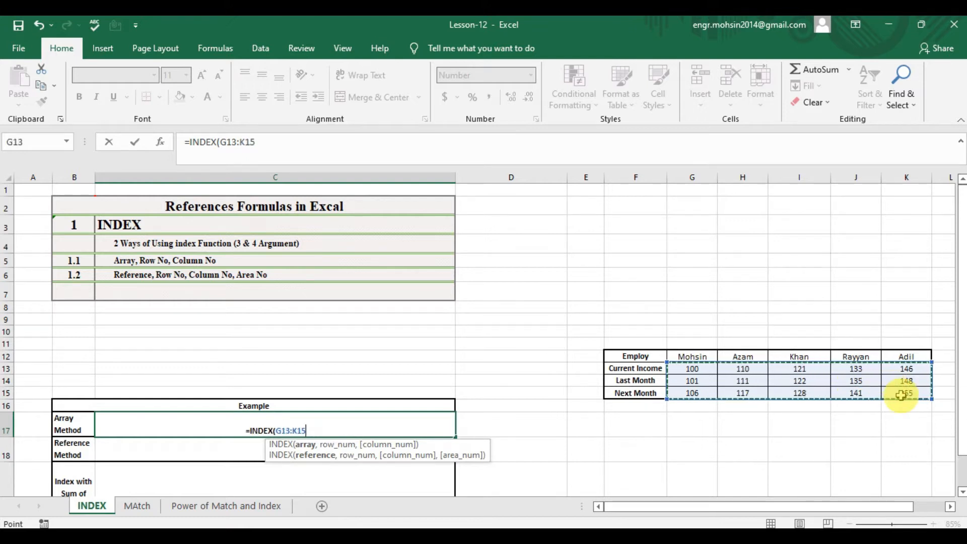
type(",")
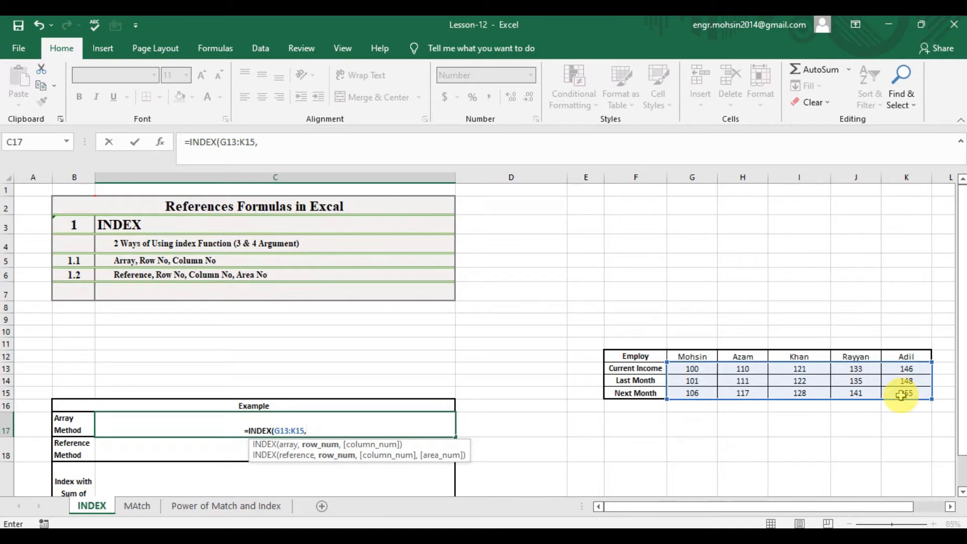
type("2,")
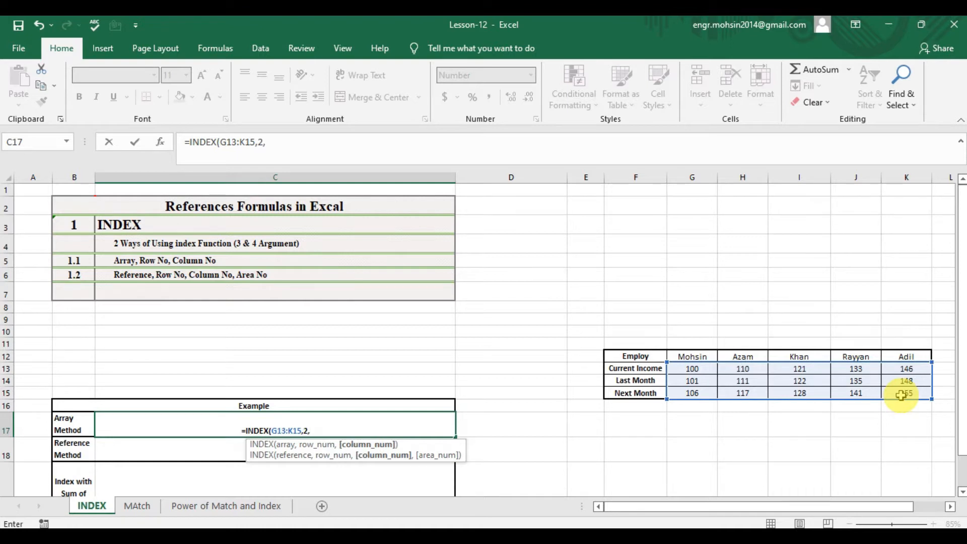
type("2")
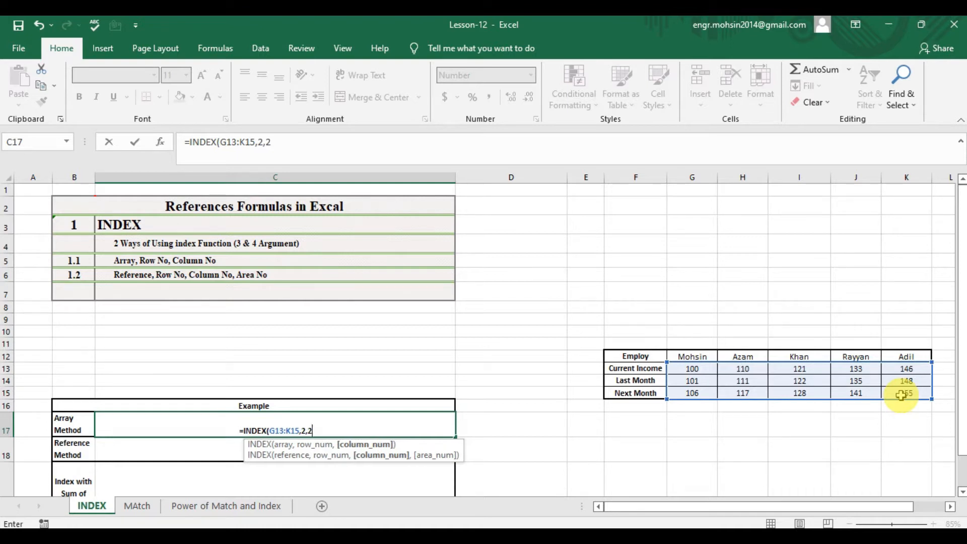
type(")")
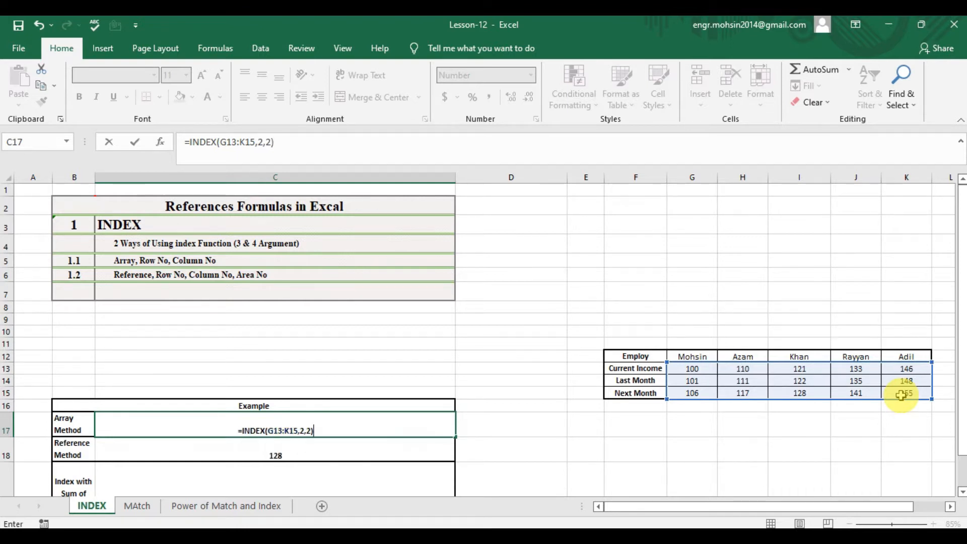
key("ctrl+Return")
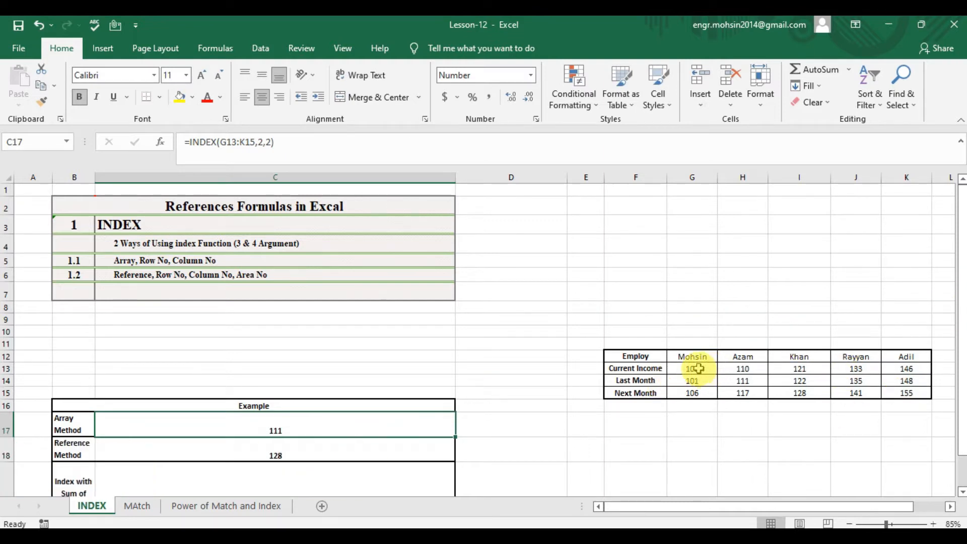
left_click_drag(698, 369, 893, 393)
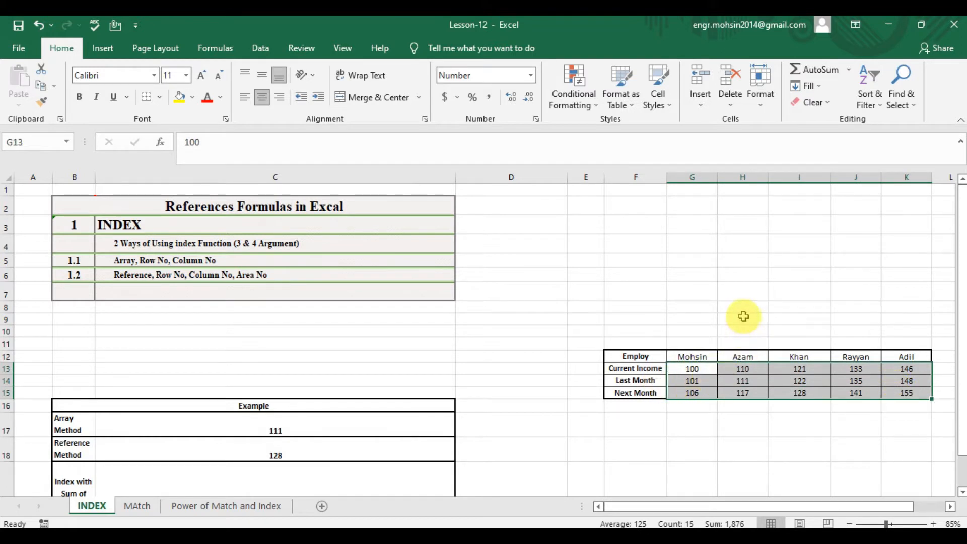
left_click(745, 379)
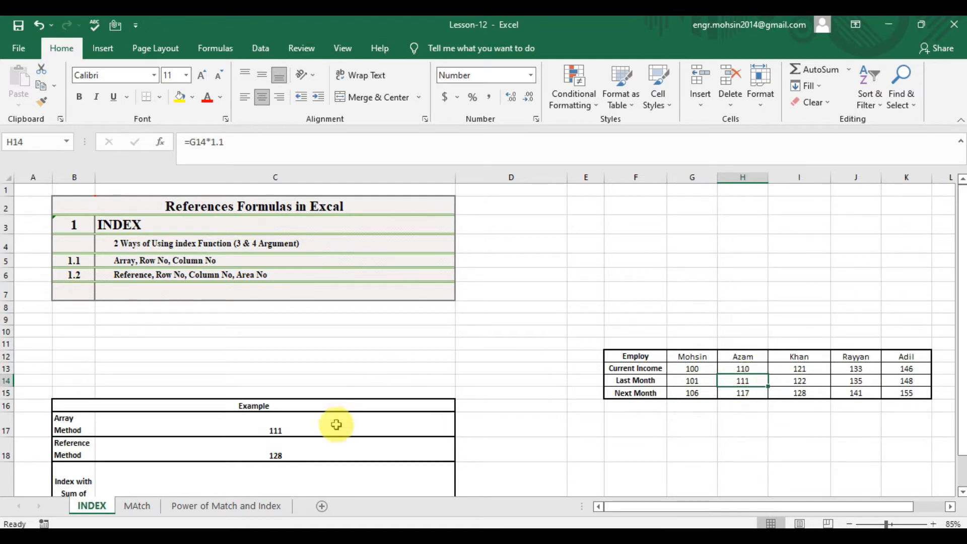
- Start a replacement INDEX formula in the Reference Method cell C18, opening an inner parenthesis for a list of several reference areas
left_click(315, 450)
key("Down")
key("Down")
key("Up")
key("Up")
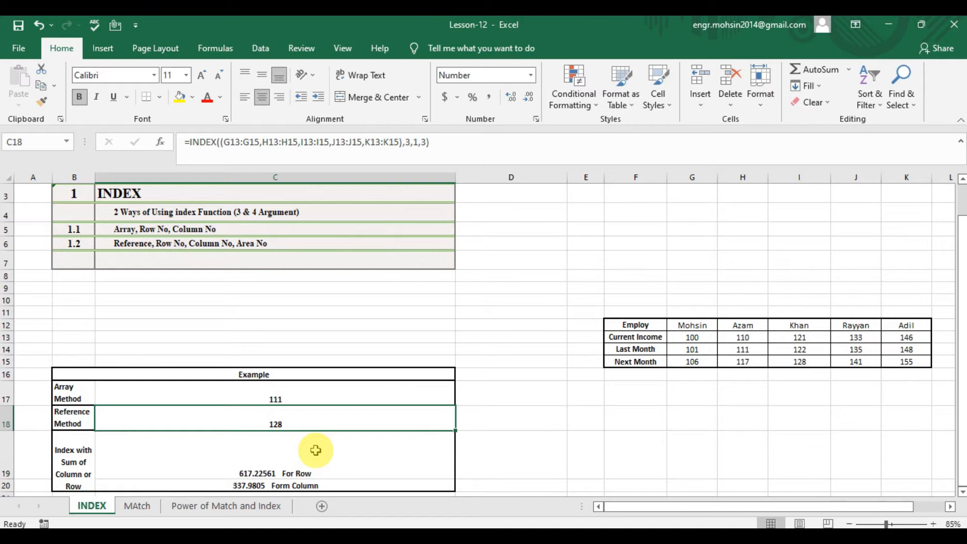
type("=")
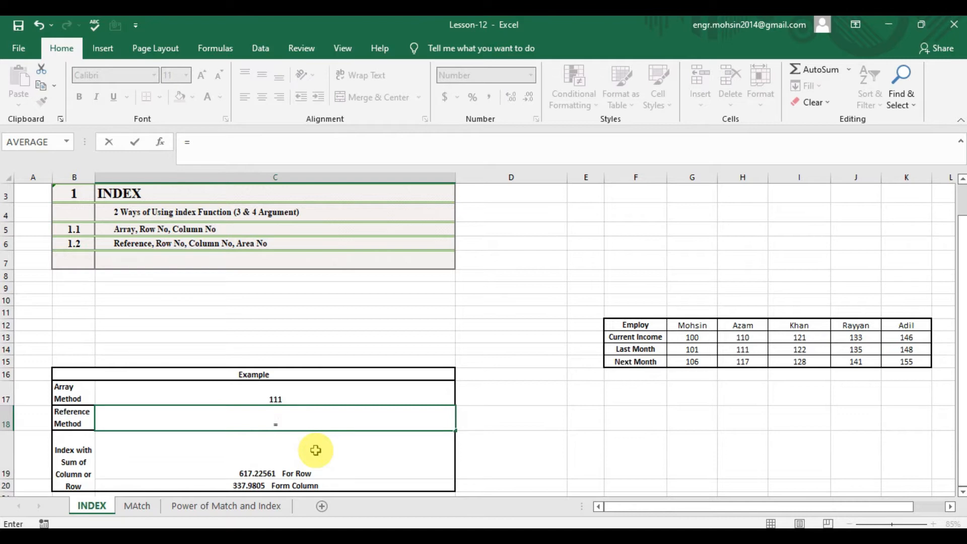
type("i")
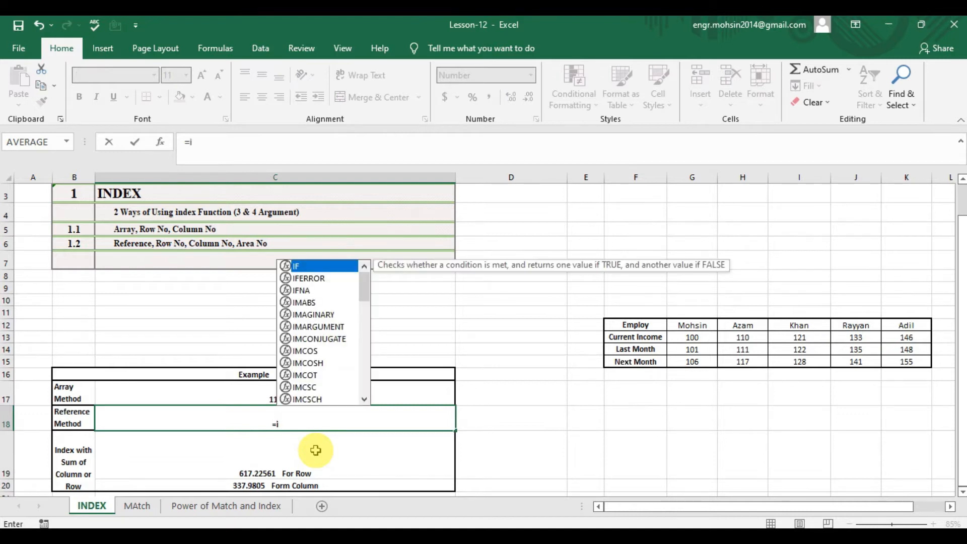
type("ndex")
key("Tab")
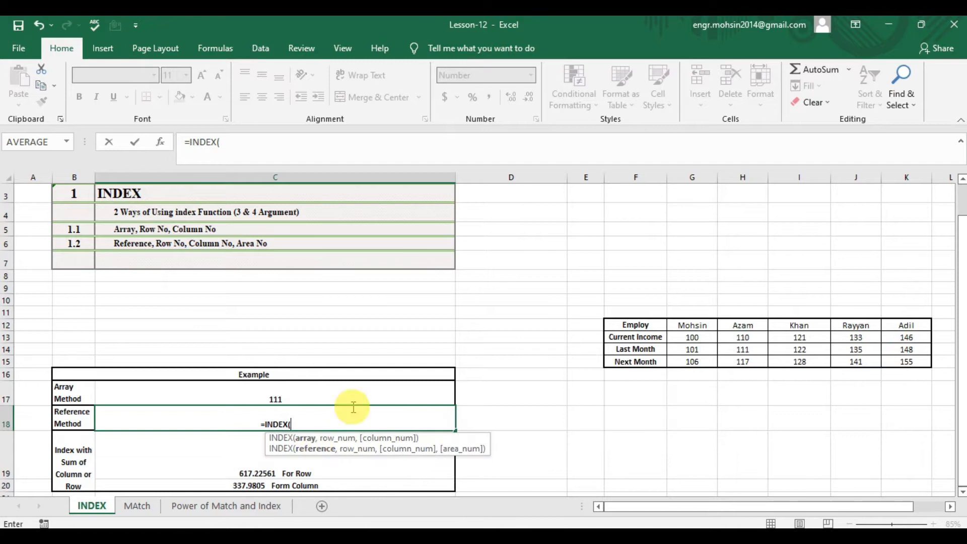
type("(")
- Give the INDEX formula in C18 the bracketed reference areas G13:G15, H13:H15, I13:I15, J13:J15 and K13:K15
left_click_drag(692, 338, 698, 362)
type(",")
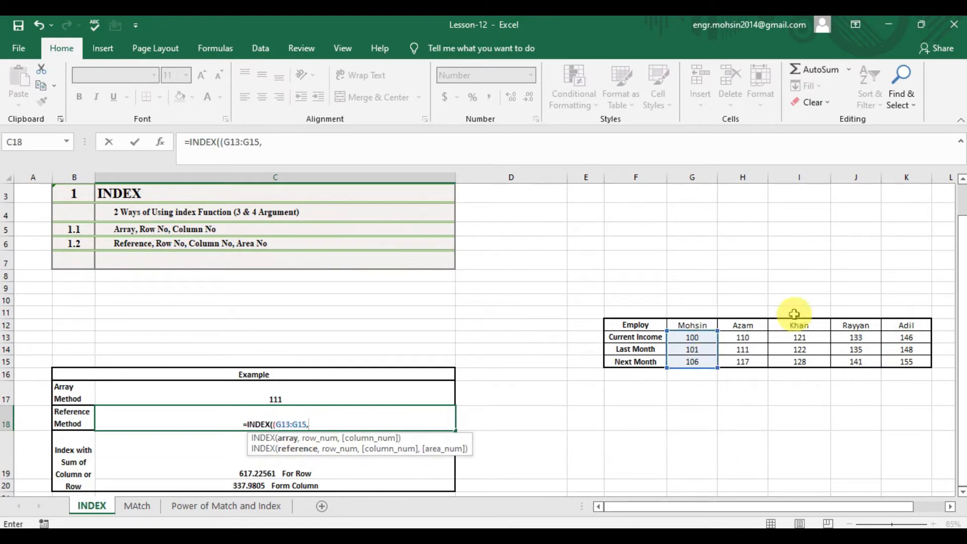
left_click_drag(747, 337, 805, 360)
type(",")
left_click(805, 338)
type(",")
left_click_drag(856, 337, 862, 359)
type(",")
left_click_drag(906, 337, 901, 361)
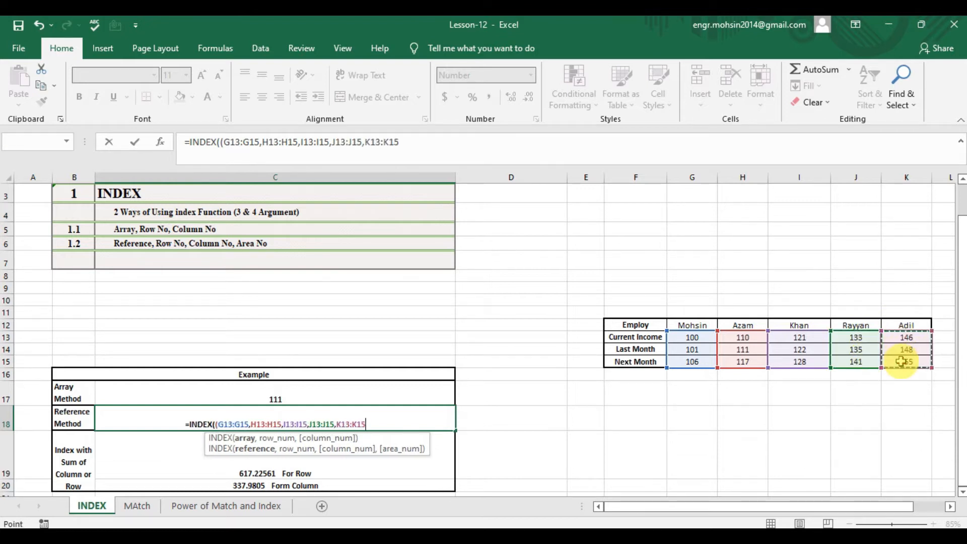
type(")")
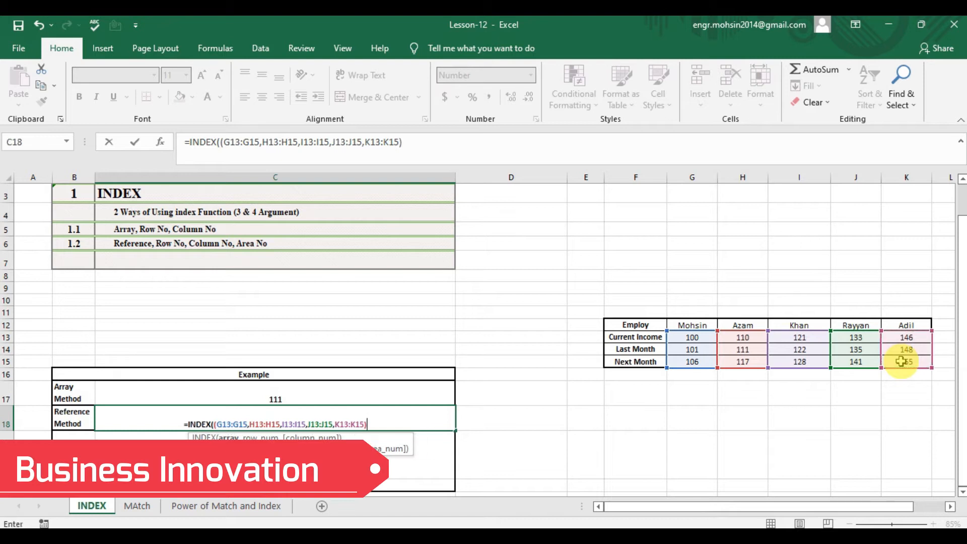
- Complete the Reference Method formula in C18 with row number 2, column number 1 and area number 2
type(",")
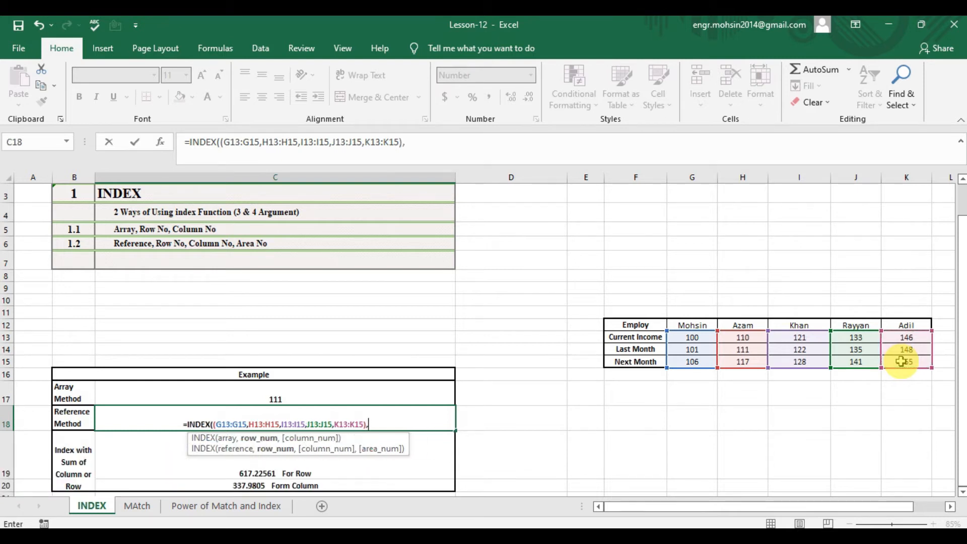
type("2,1,")
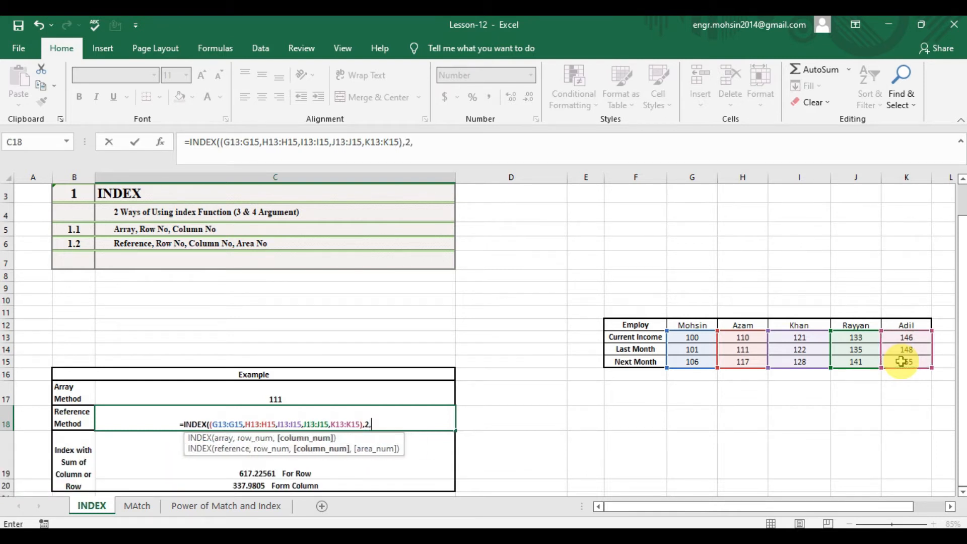
type("2)")
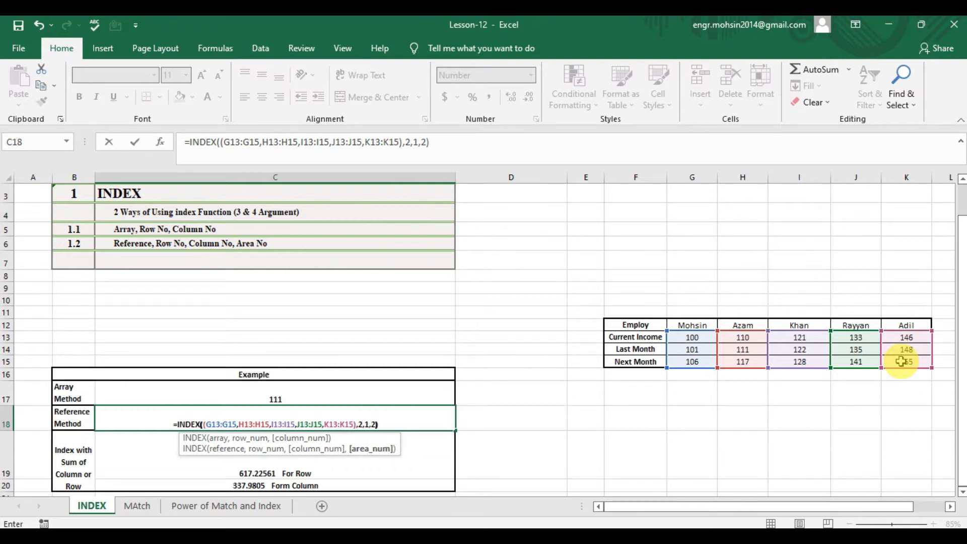
key("Return")
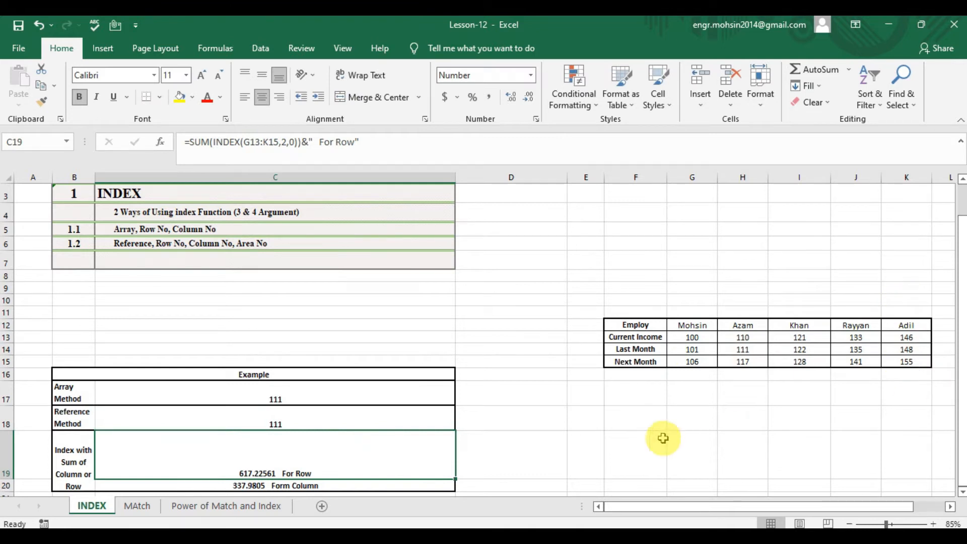
- Enter =SUM(INDEX(G13:K15,2,0)) in cell C19 to total the Last Month row, and check it against the sum of G14:K14
scroll(369, 418, "down", 1)
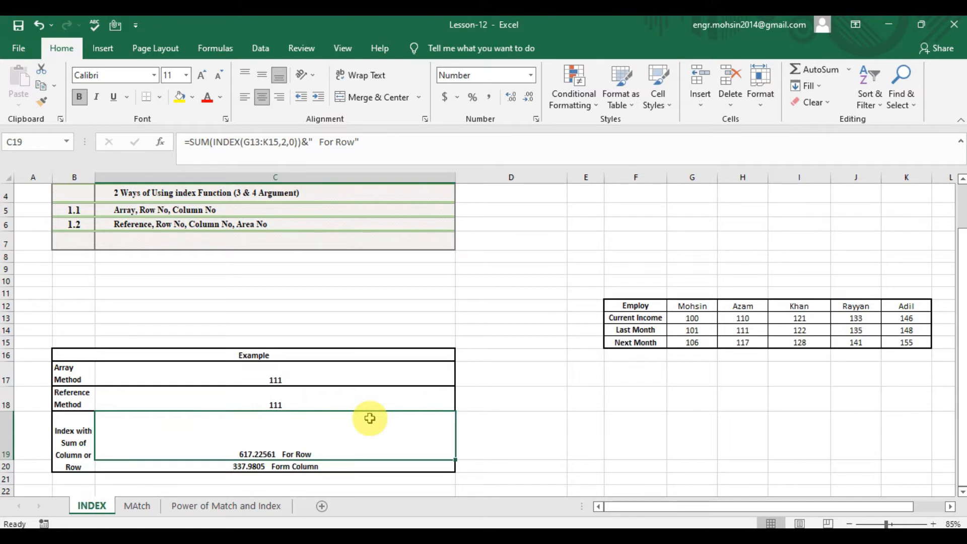
type("=sum")
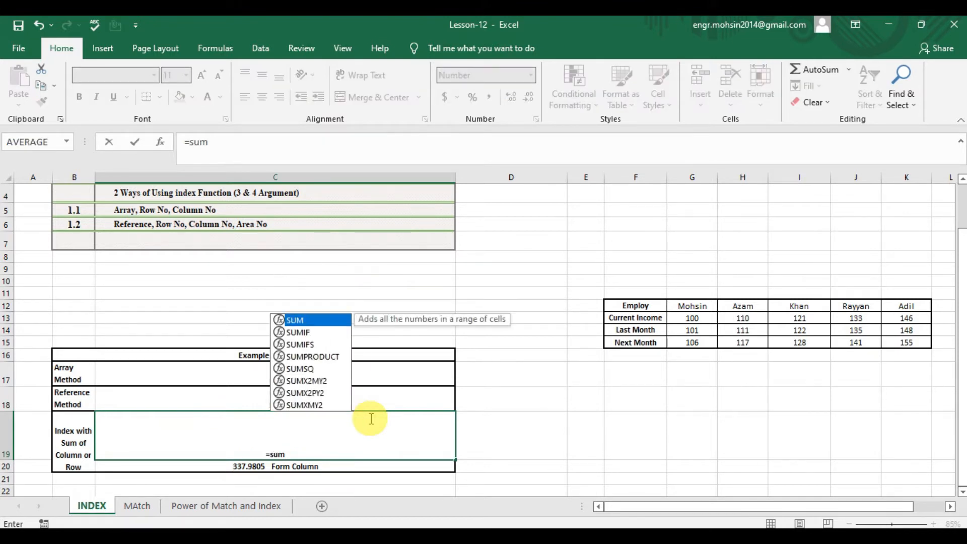
key("Tab")
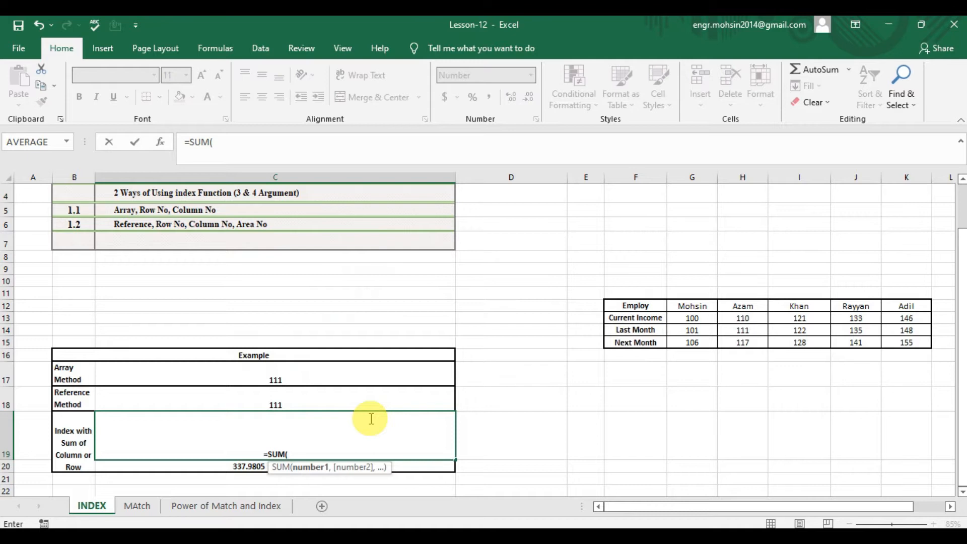
type("index")
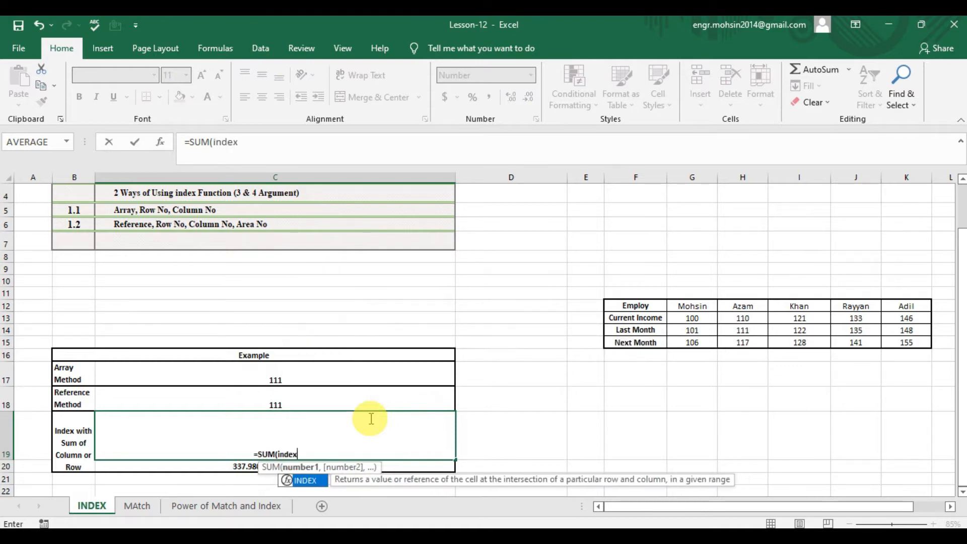
key("Tab")
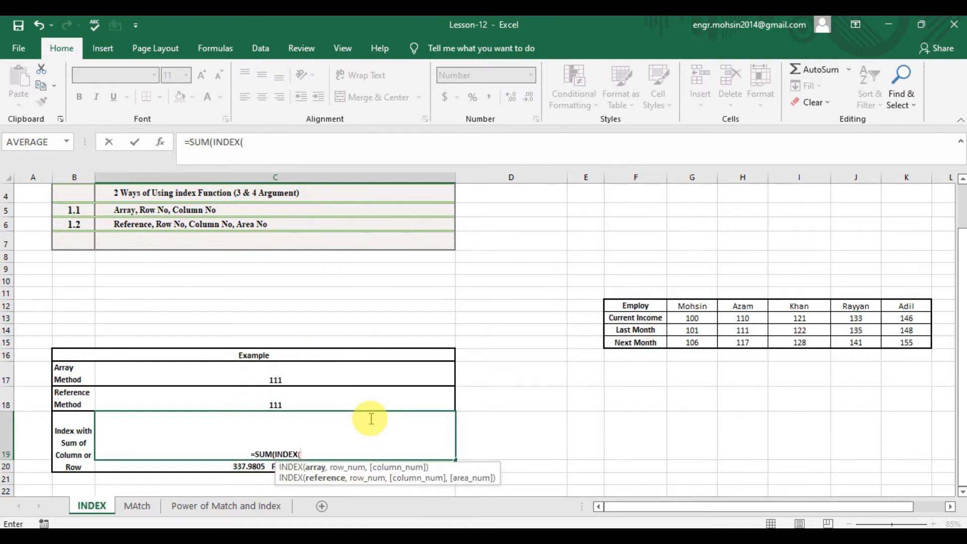
left_click_drag(687, 316, 894, 342)
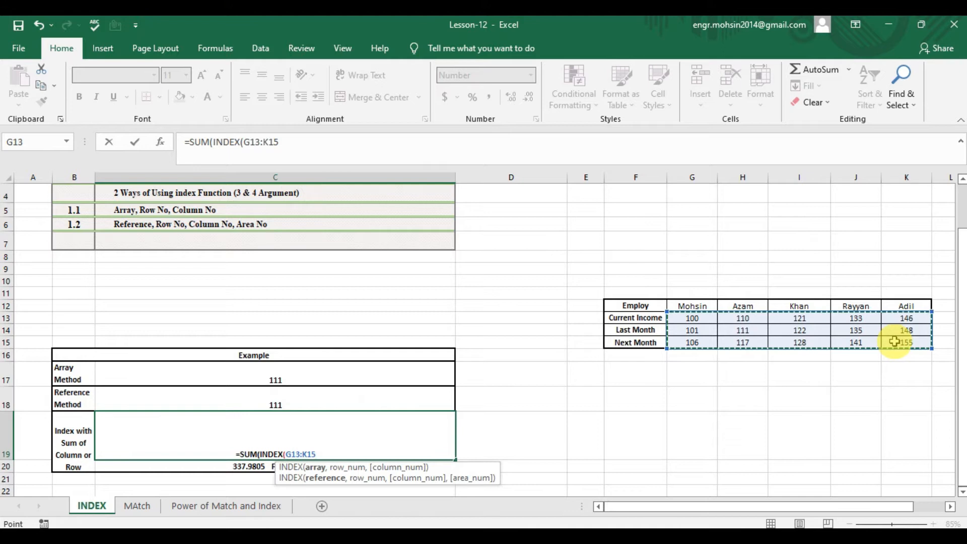
type(",2")
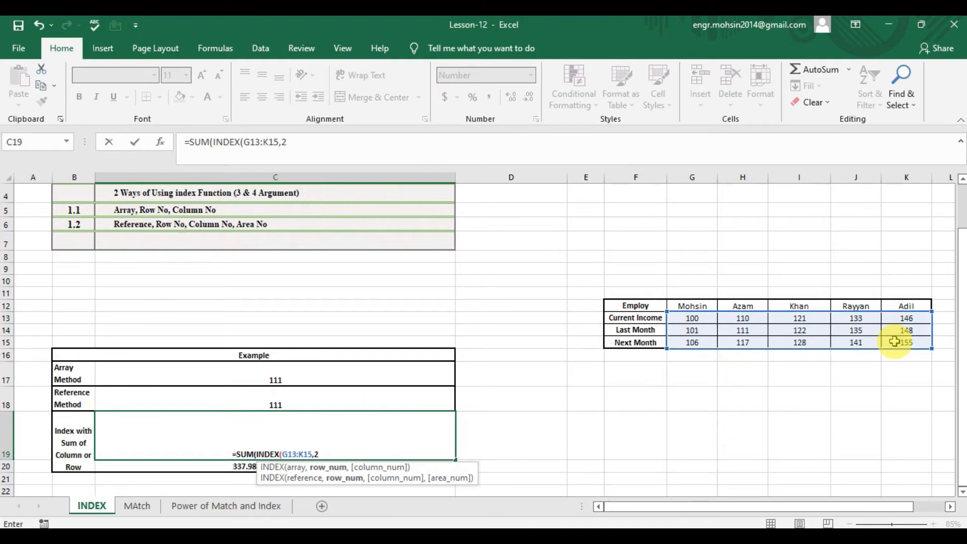
type(",")
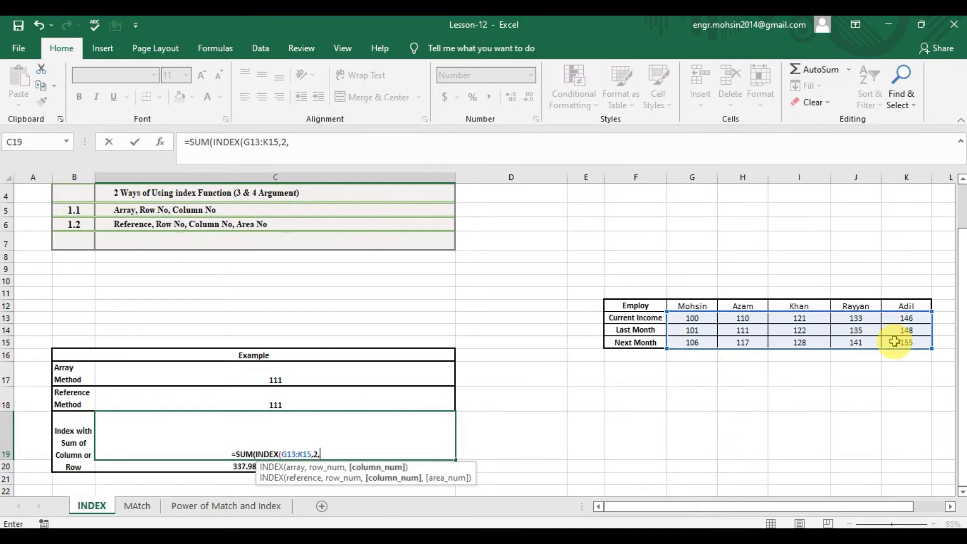
type("0")
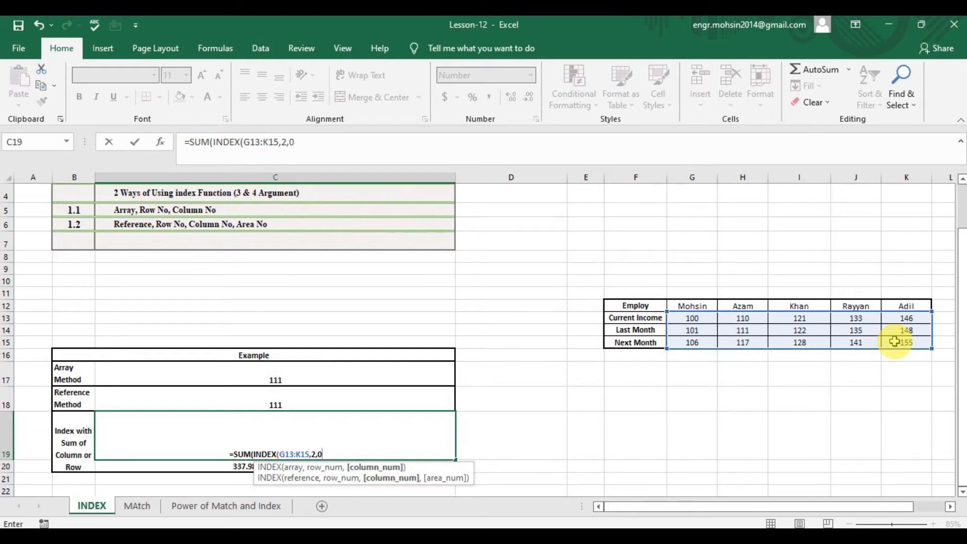
type(")")
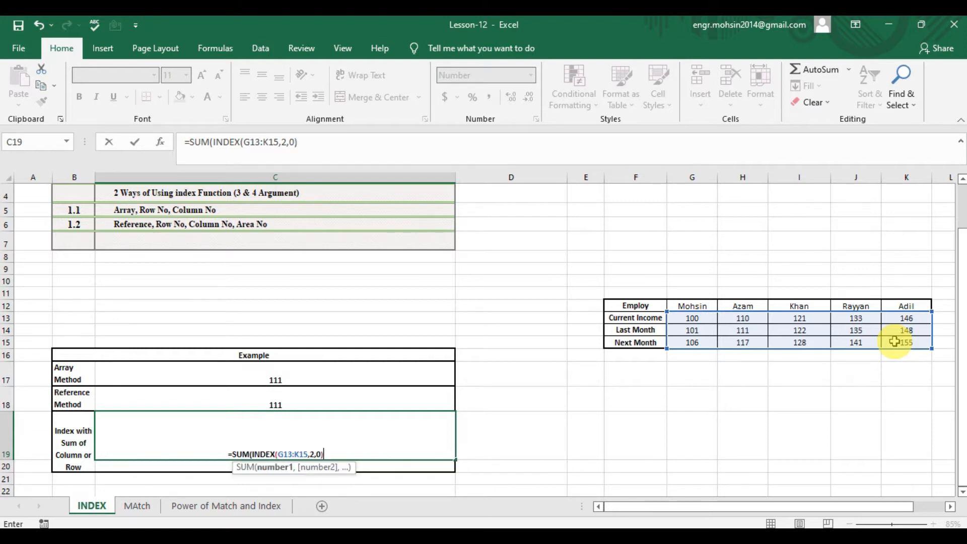
type(")")
key("Return")
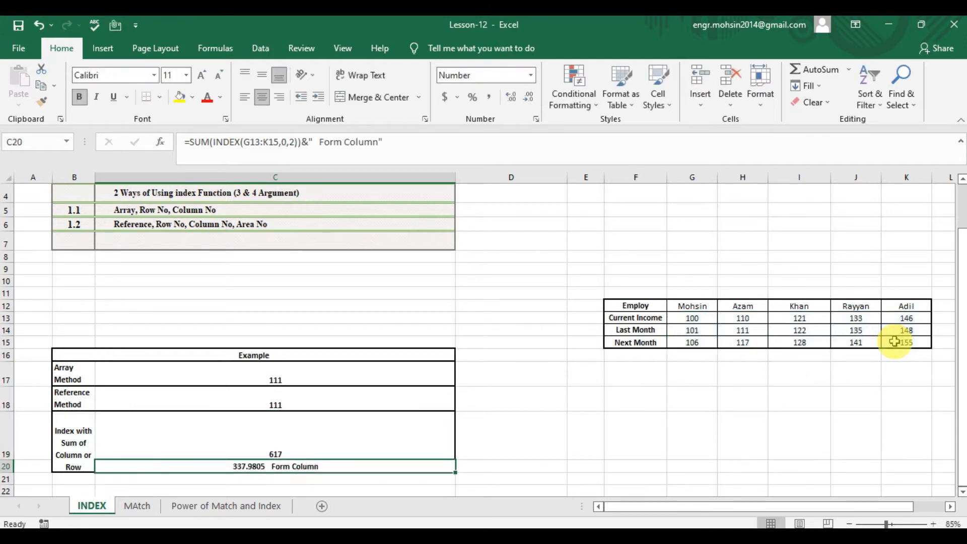
left_click_drag(682, 328, 893, 330)
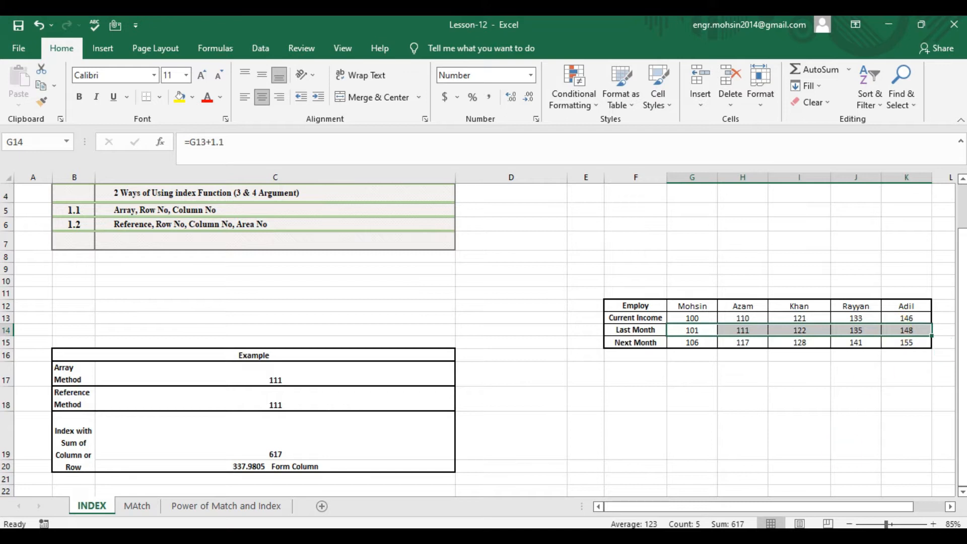
- Enter =SUM(INDEX(G13:K15,0,2)) in cell C20 to total the second column of the income table
left_click(268, 464)
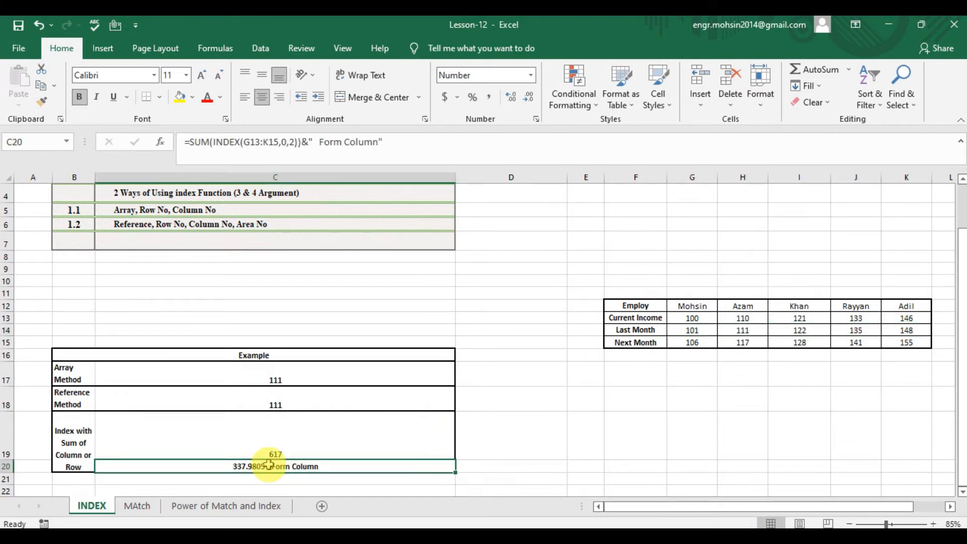
type("=sum")
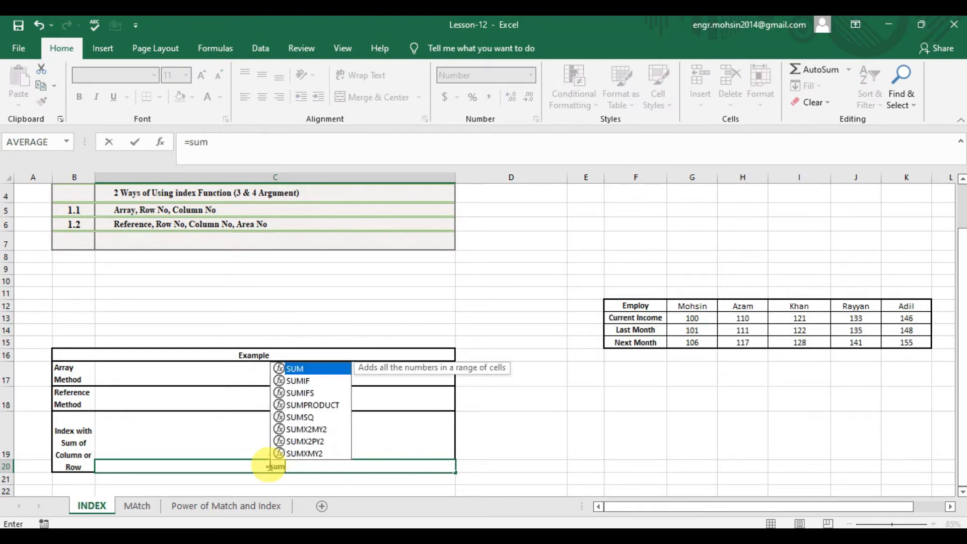
key("Tab")
type("index")
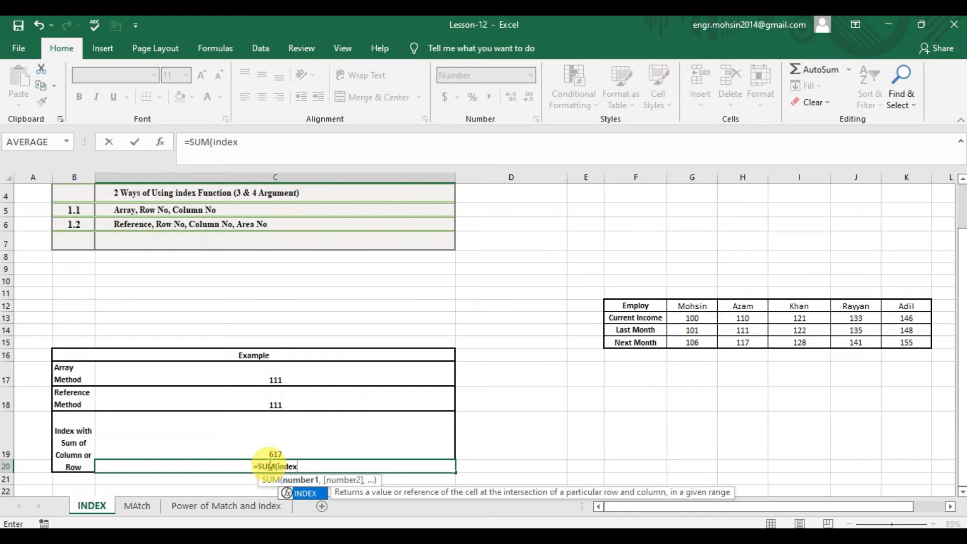
key("Tab")
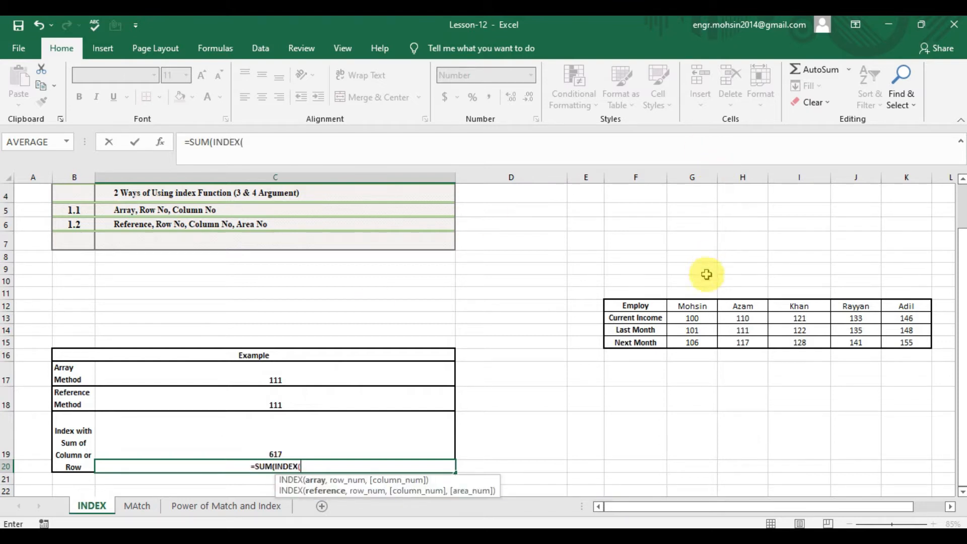
left_click_drag(696, 316, 906, 341)
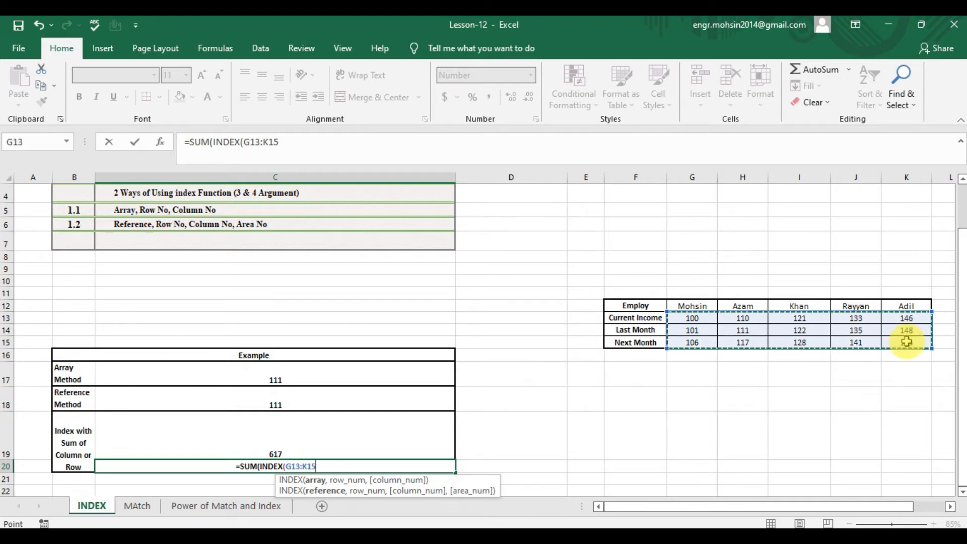
type(",")
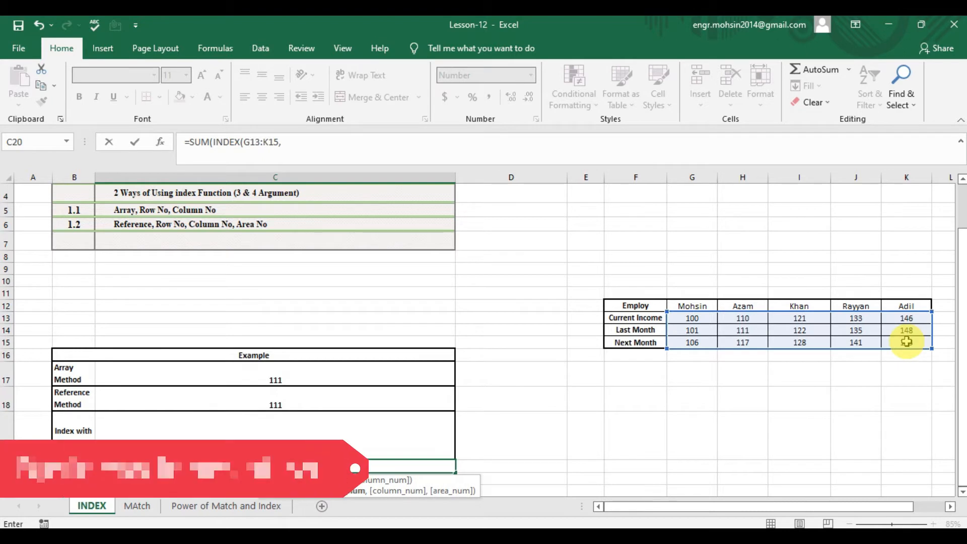
type("0,")
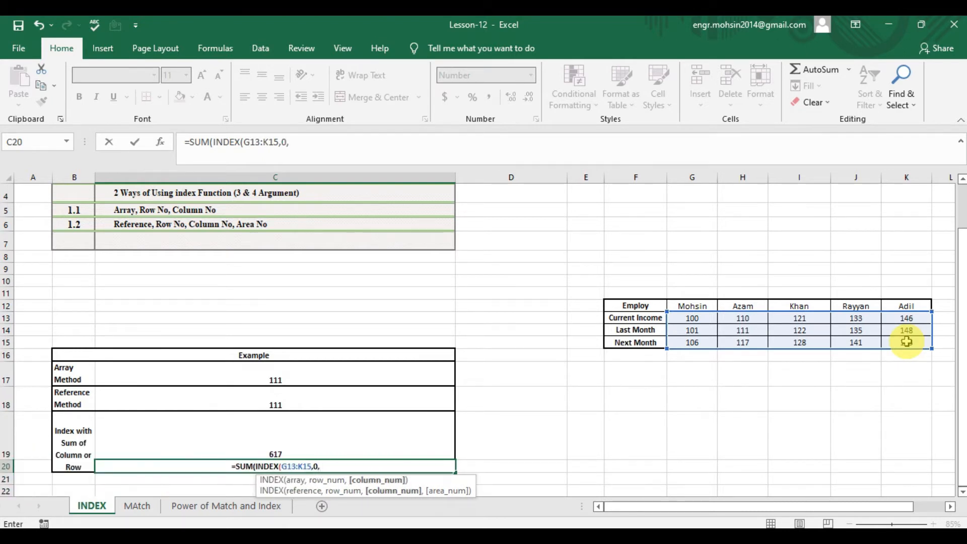
type("2)")
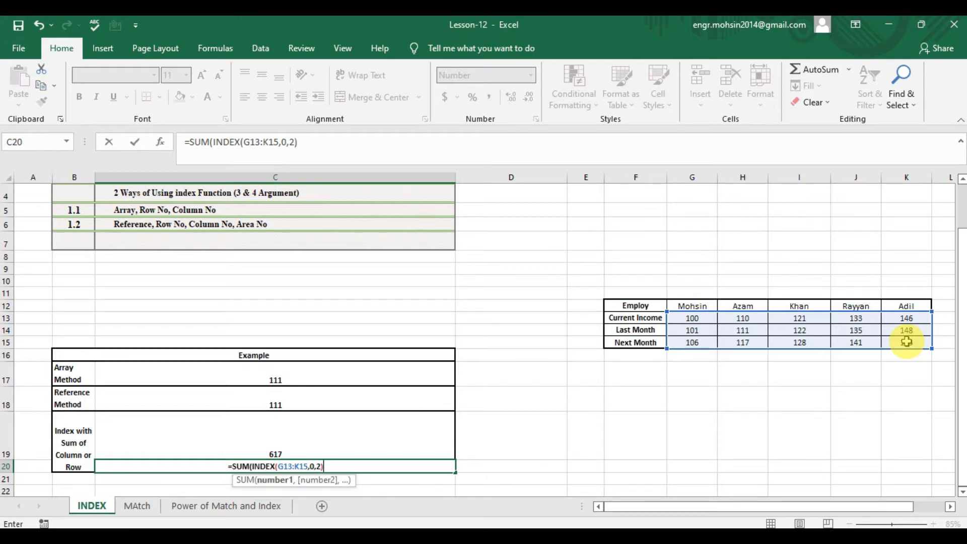
type(")")
key("Return")
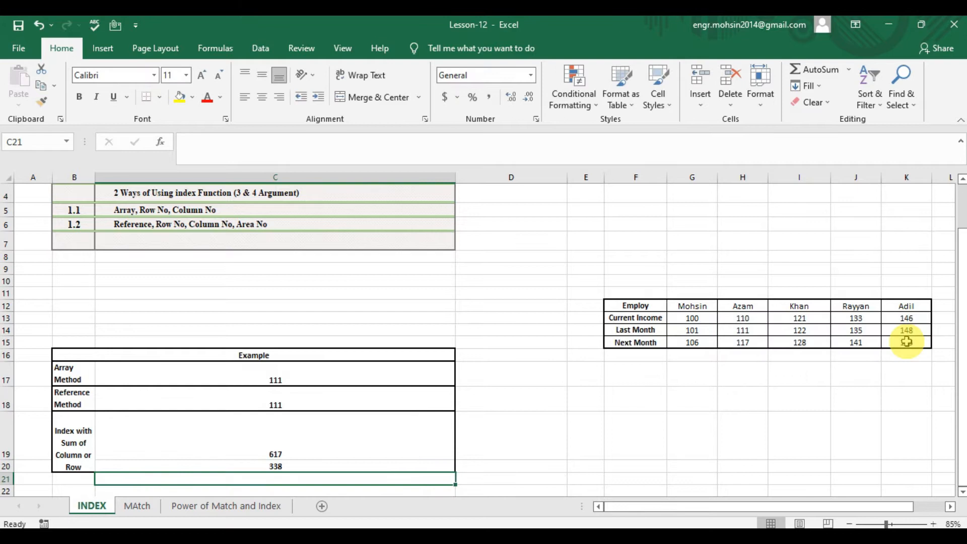
- Check the column total in C20 against the sum of H13:H15
left_click_drag(727, 318, 731, 342)
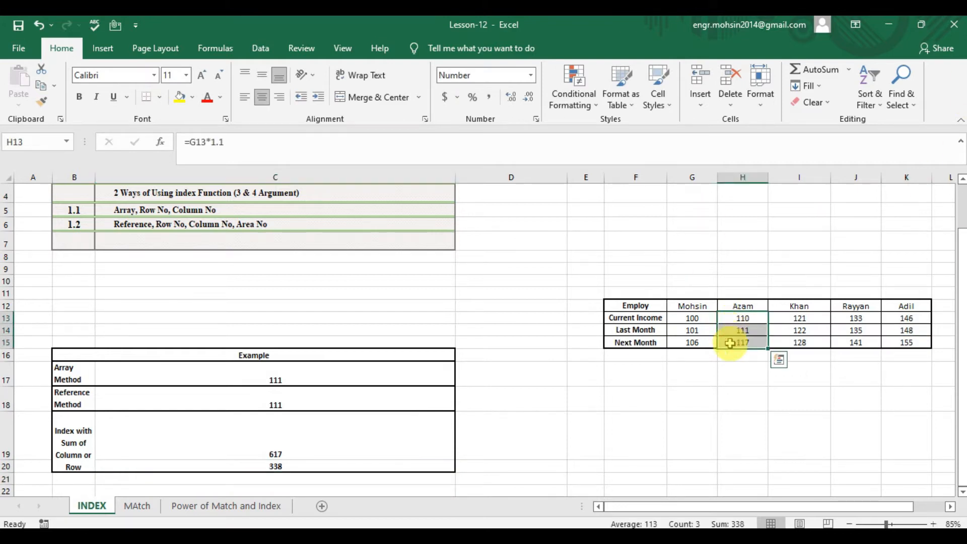
left_click(315, 463)
key("ctrl+b")
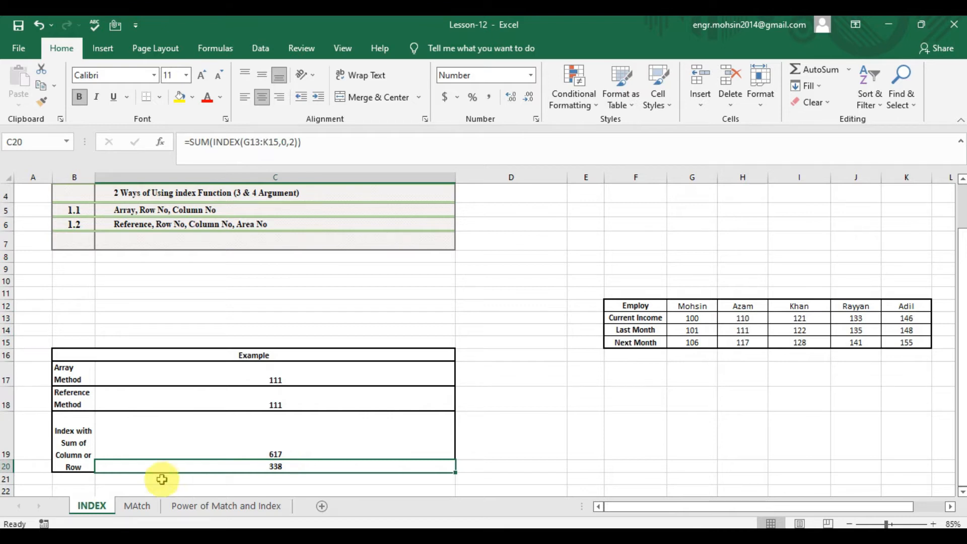
- Open the MAtch sheet and go to the MATCH function description in C4 under the heading
left_click(143, 507)
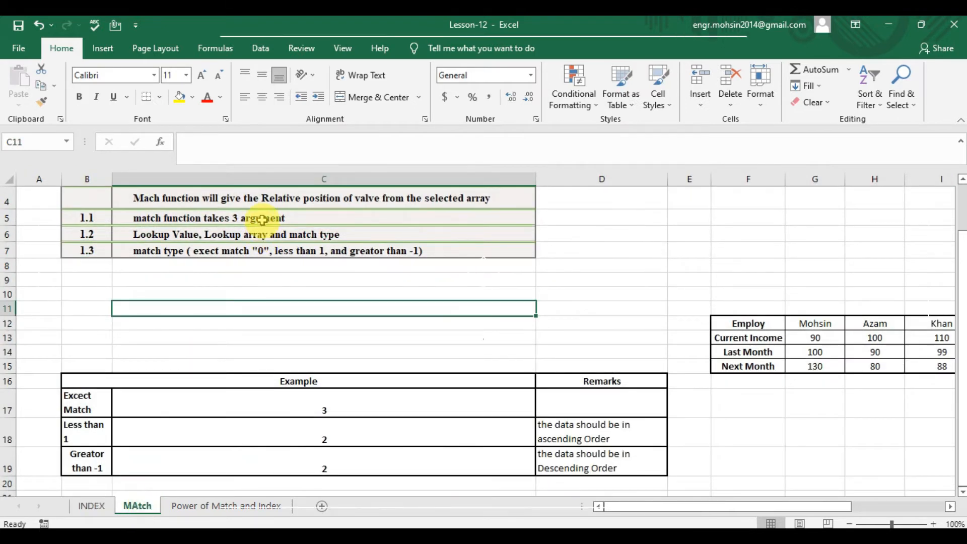
left_click(261, 220)
key("Up")
key("Up")
key("Up")
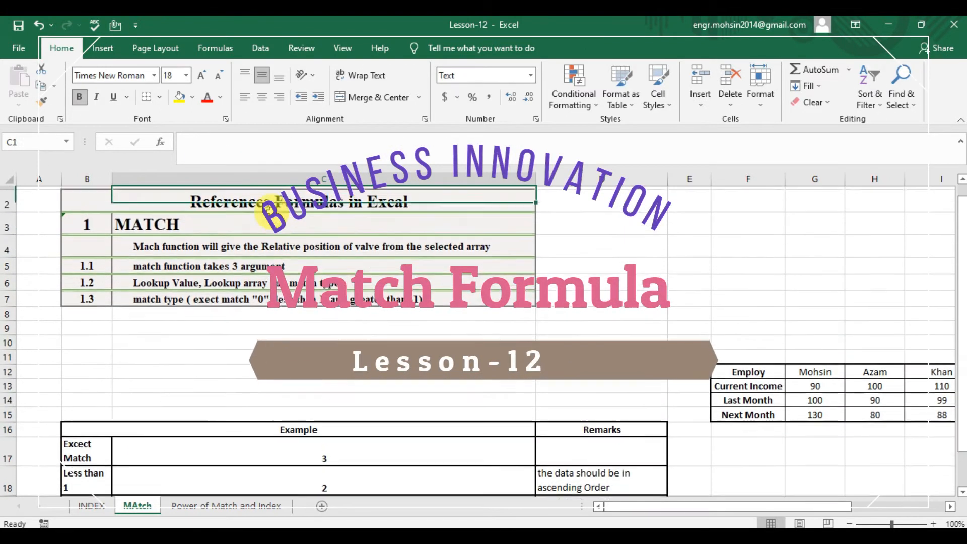
key("Down")
key("Down")
key("Down")
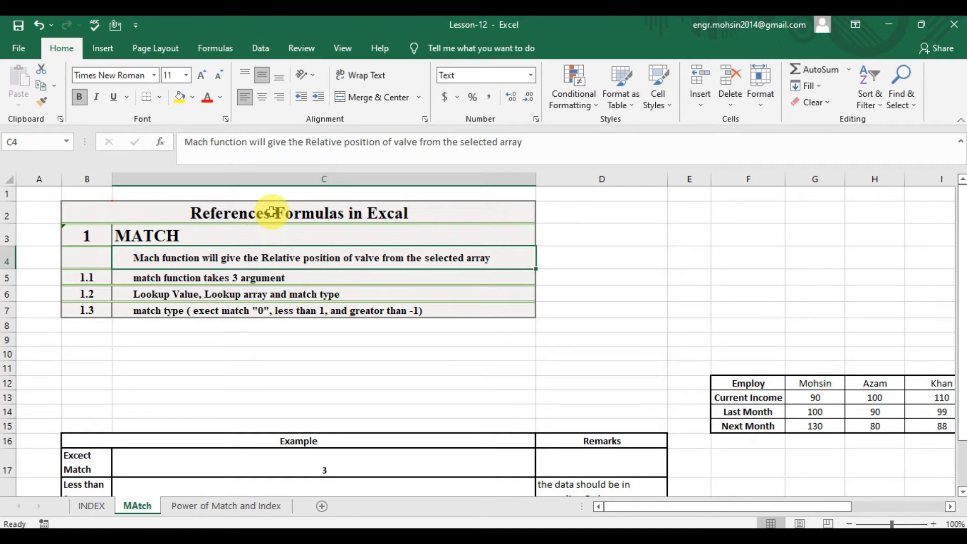
- Review the MATCH argument notes, the three match-type examples, and the income table's Last Month value in G14
key("Down")
key("Down")
key("Down")
key("Down")
key("Down")
key("Down")
key("Down")
key("Down")
key("Down")
key("Down")
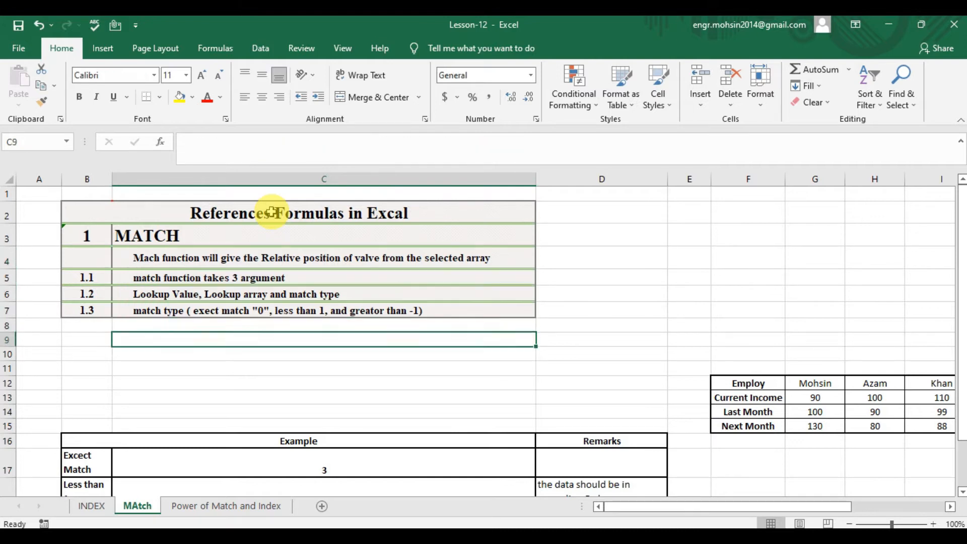
key("Down")
key("Down")
key("Down")
key("Down")
key("Down")
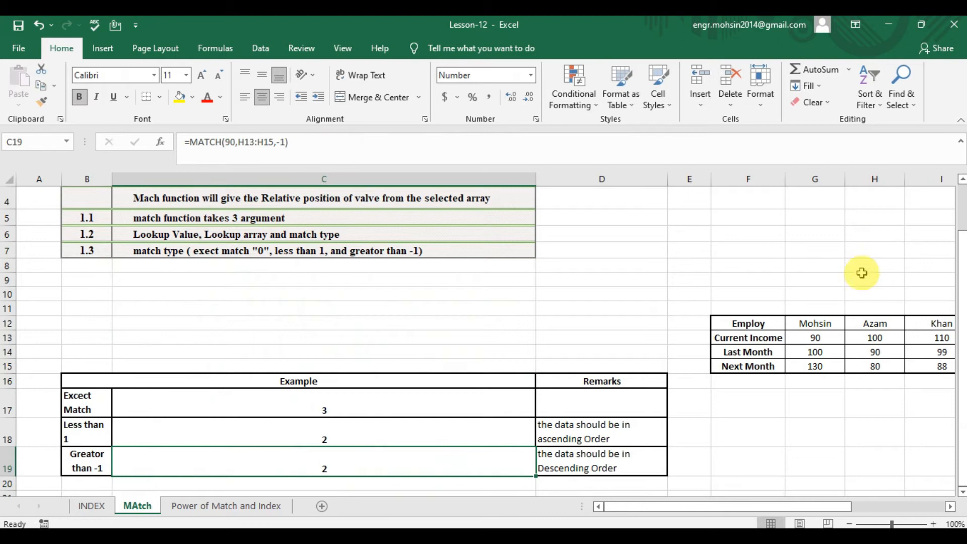
left_click(752, 326)
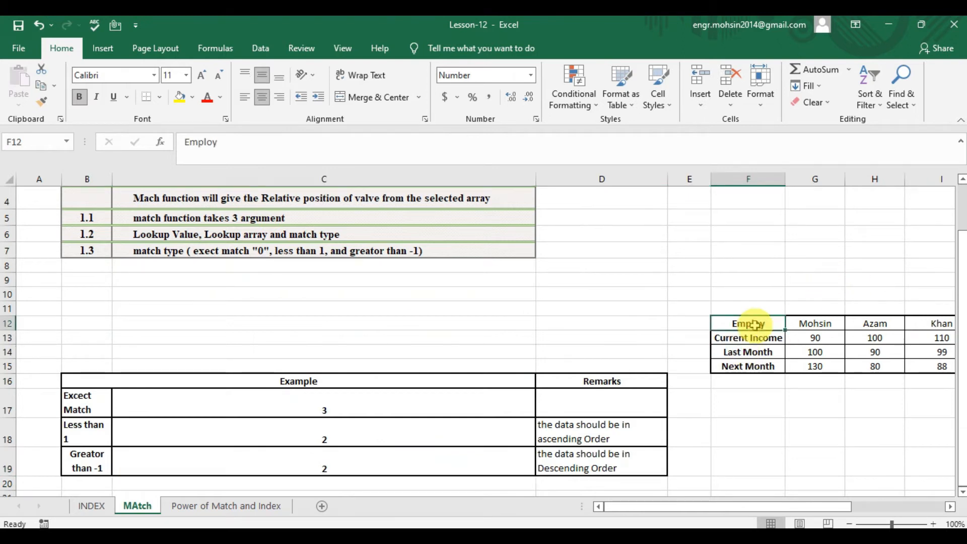
left_click_drag(759, 352, 796, 352)
left_click(798, 353)
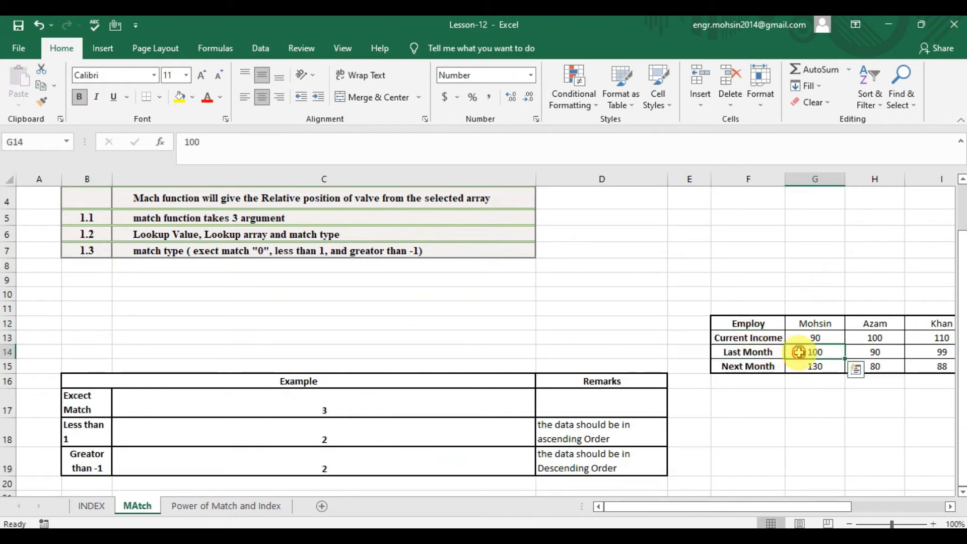
- Enter =MATCH(100,G13:G15,0) in the exact match example cell C17
left_click(299, 409)
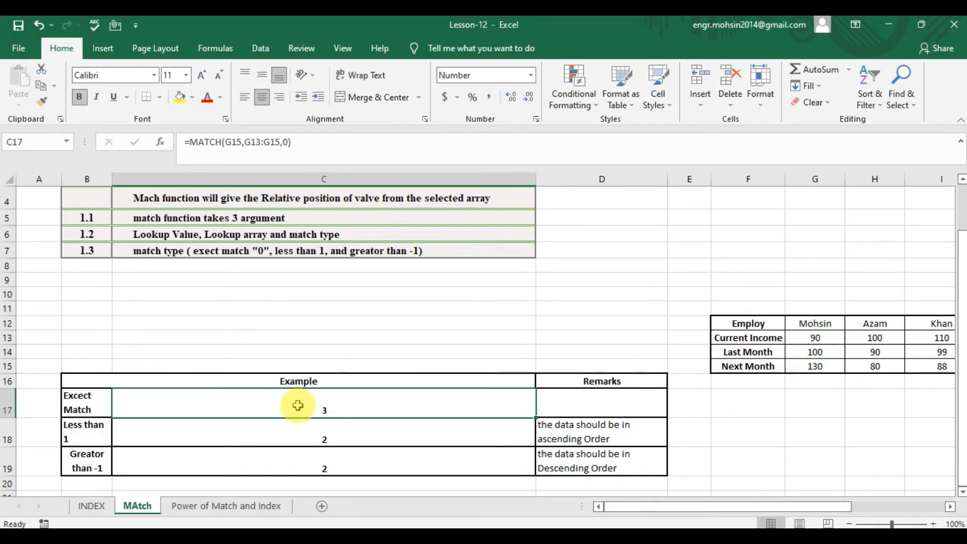
type("=match")
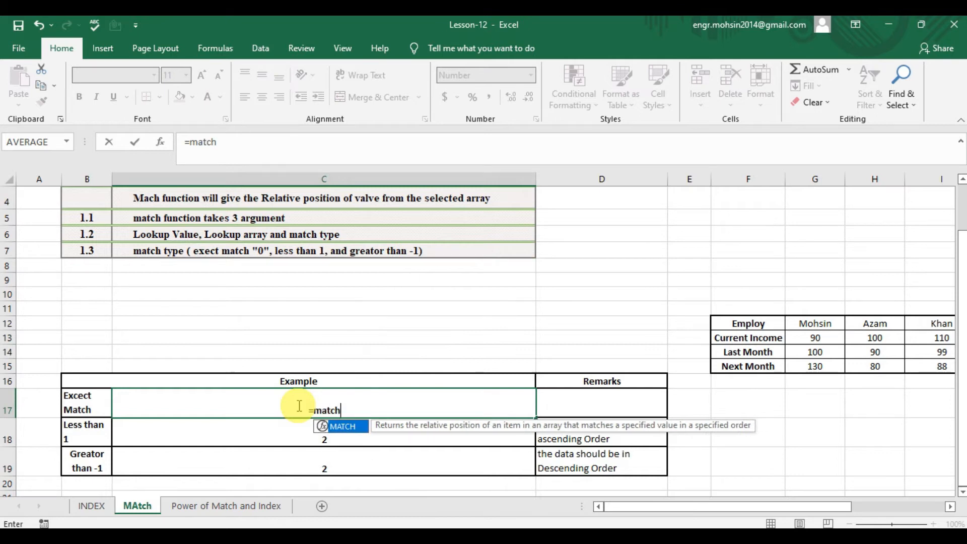
key("Tab")
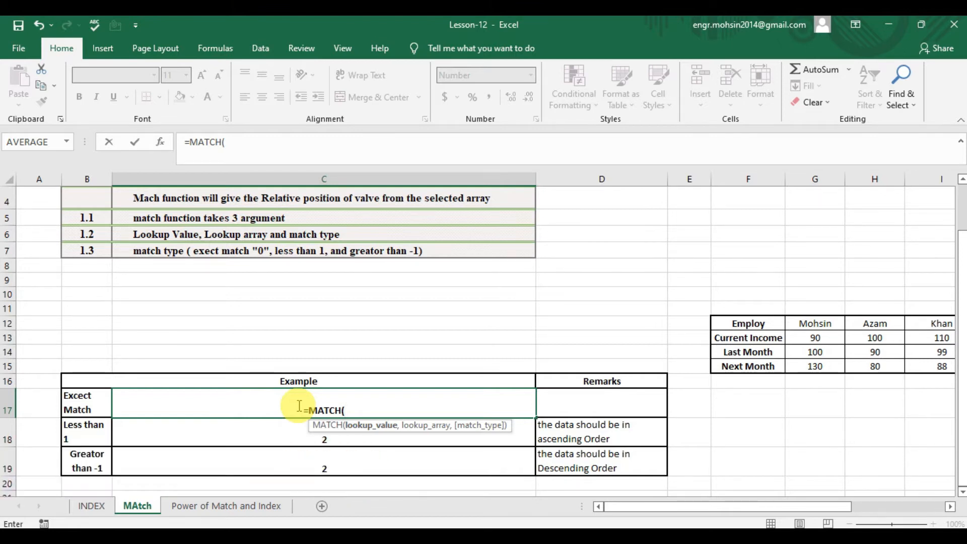
type("100")
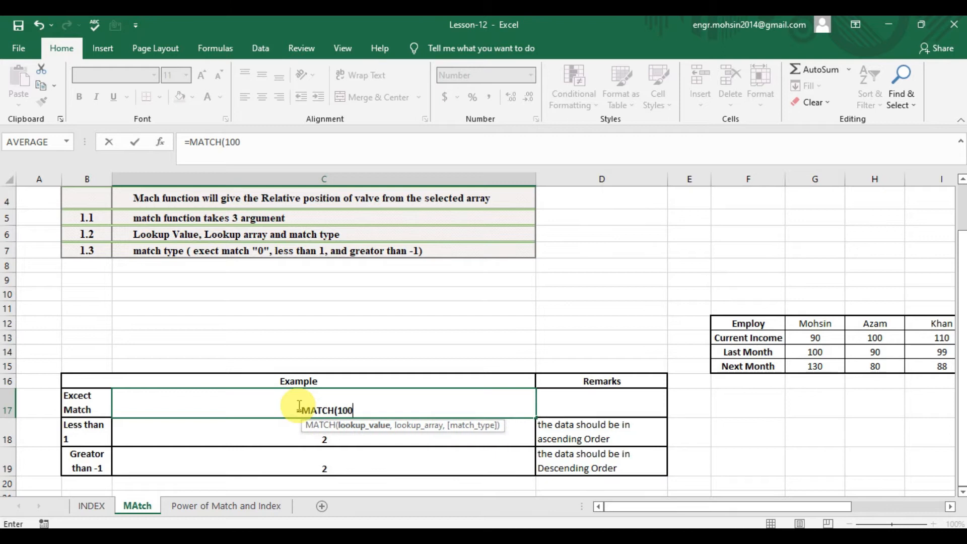
type(",")
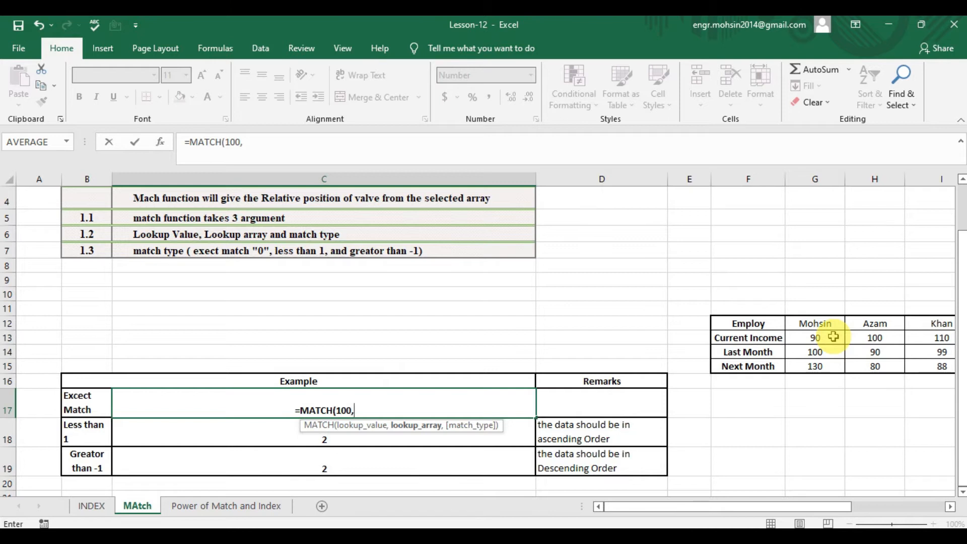
left_click_drag(833, 337, 827, 366)
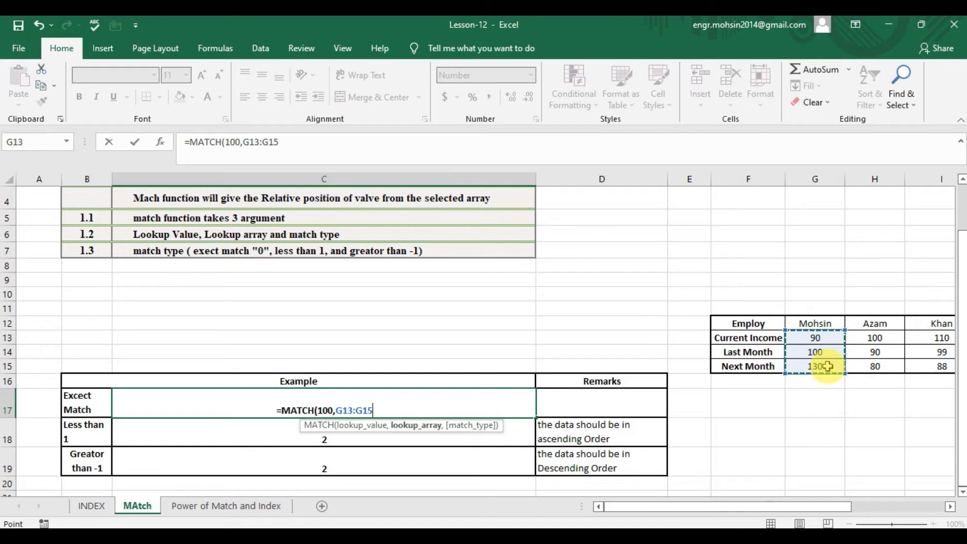
type(",")
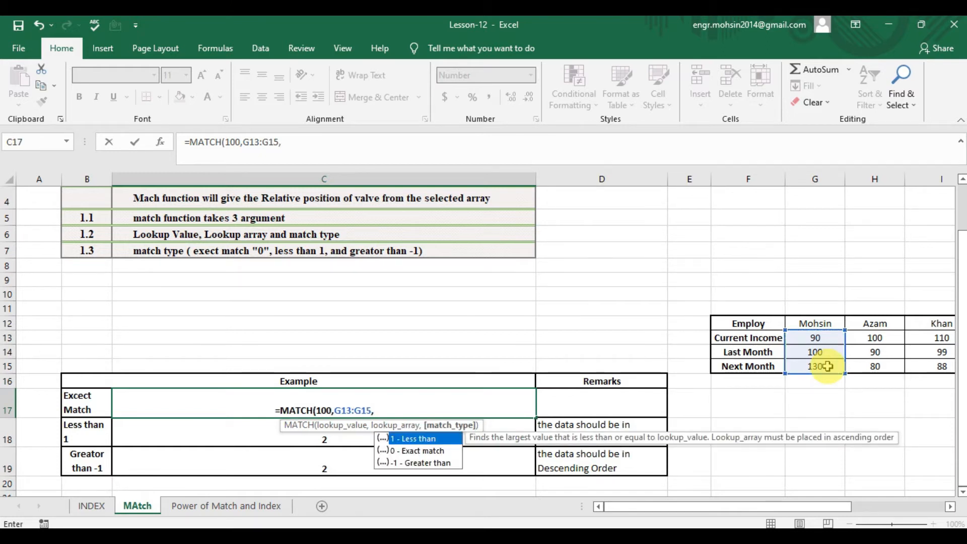
type("0")
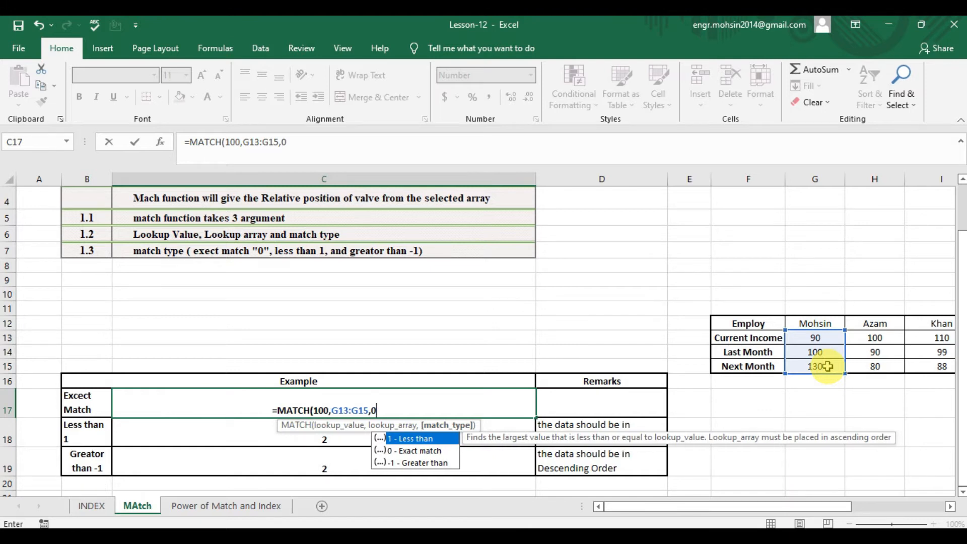
type(")")
key("Return")
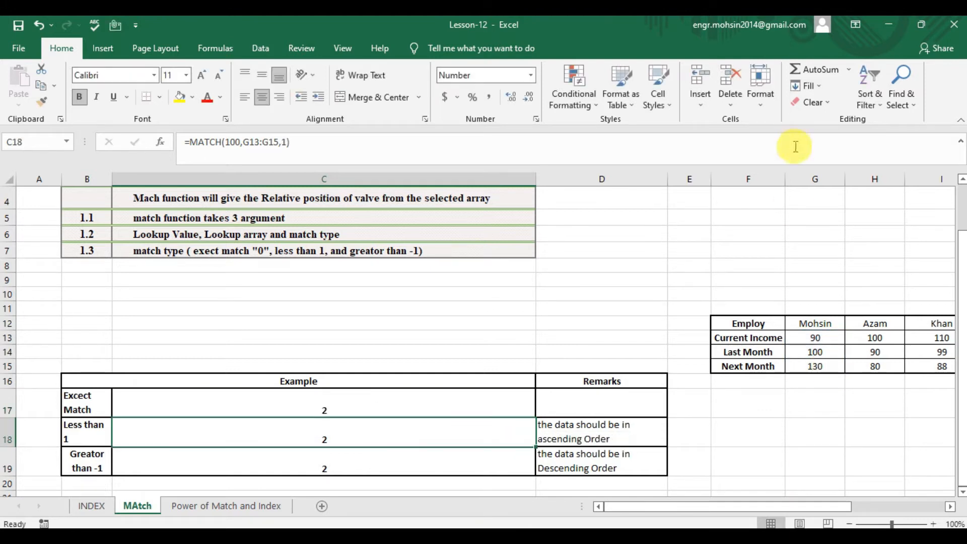
- Inspect the exact match formula in C17 and compare its result with the position of 100 in G13:G15
double_click(391, 408)
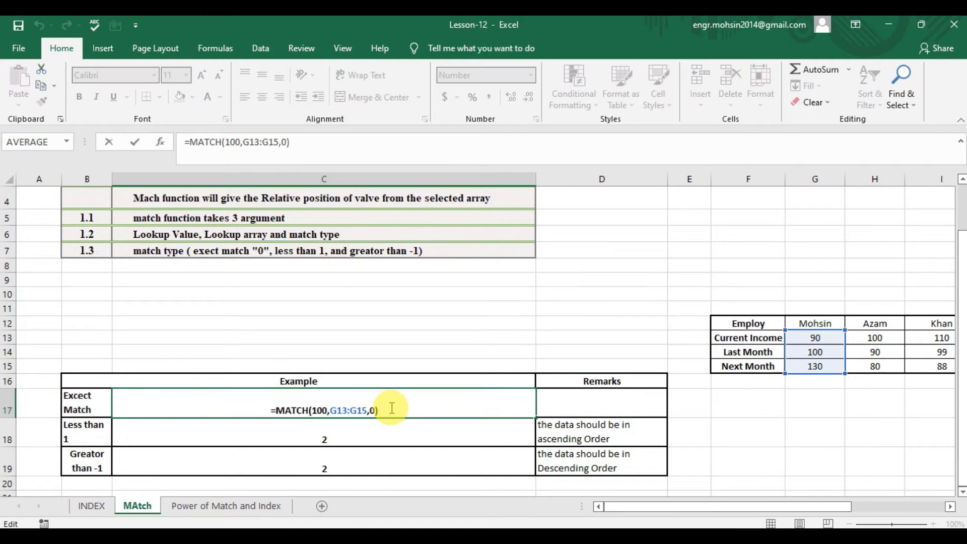
key("Escape")
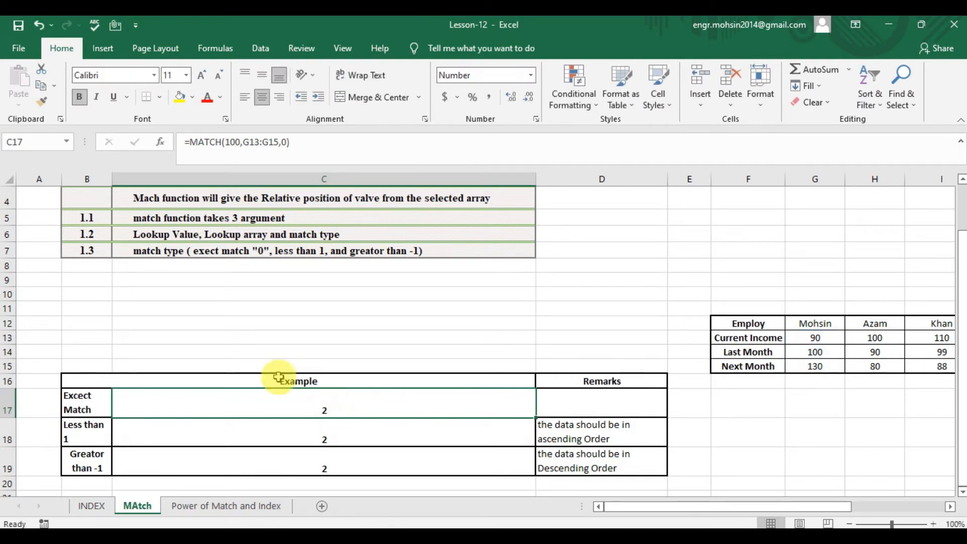
left_click(812, 341)
left_click_drag(812, 345, 804, 363)
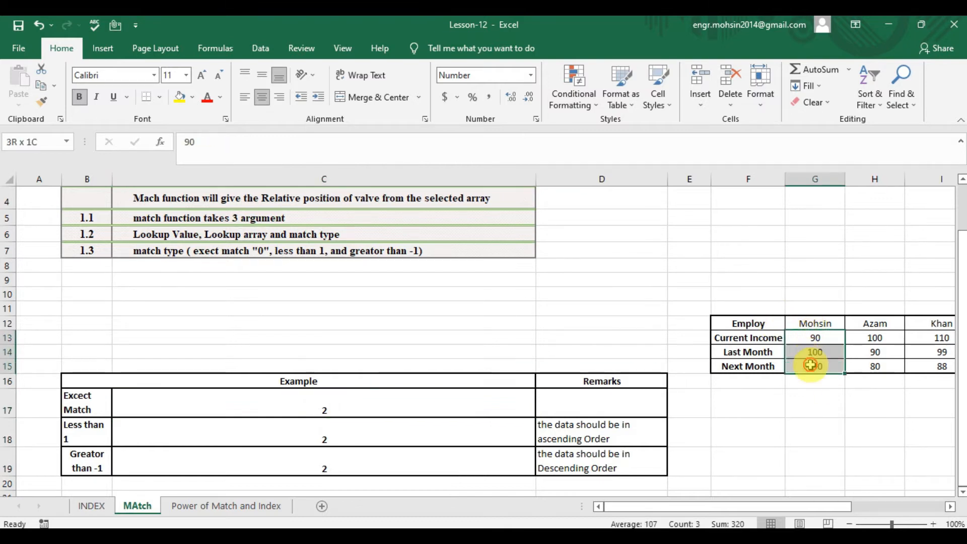
left_click(814, 353)
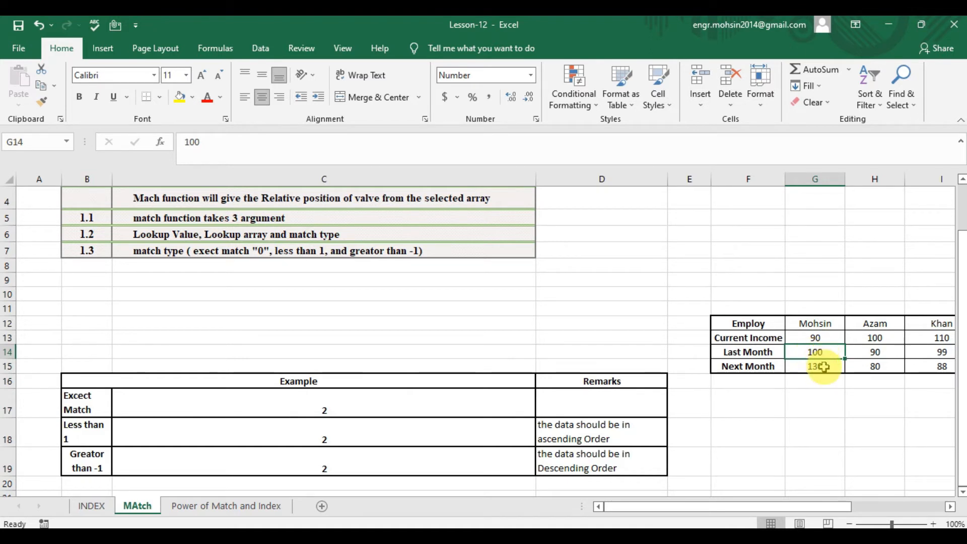
left_click(362, 398)
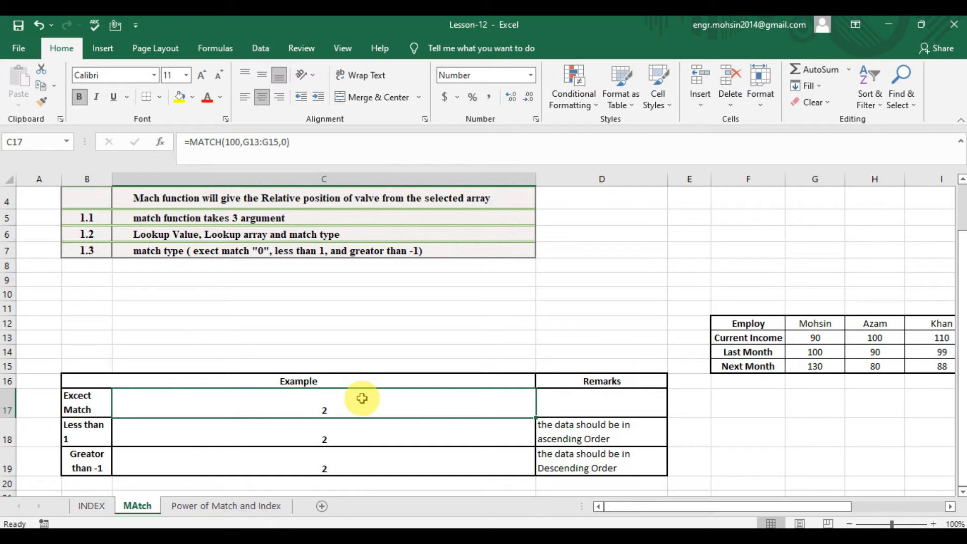
- Examine the Less than 1 formula in C18 and its sorting remark in D18 against the order of values in G13:G15
left_click(343, 437)
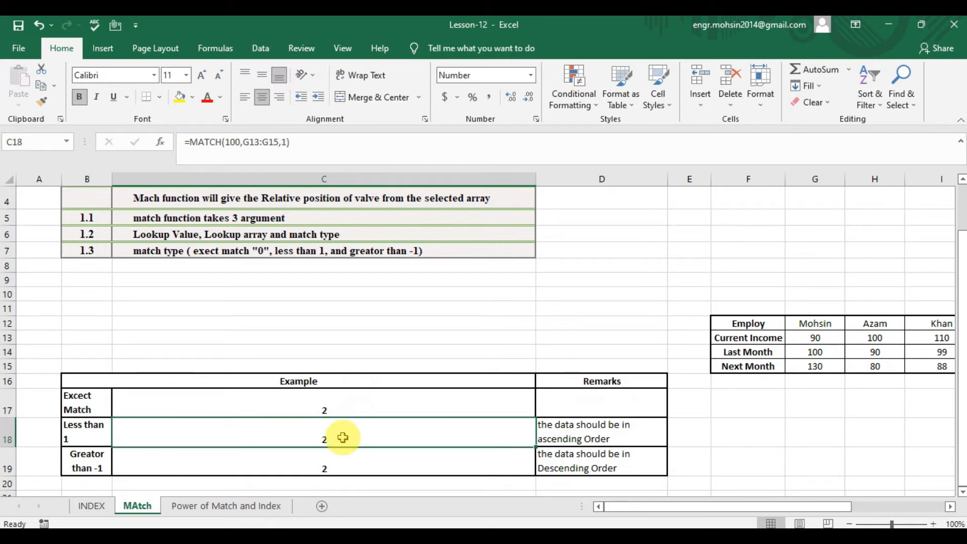
left_click(579, 436)
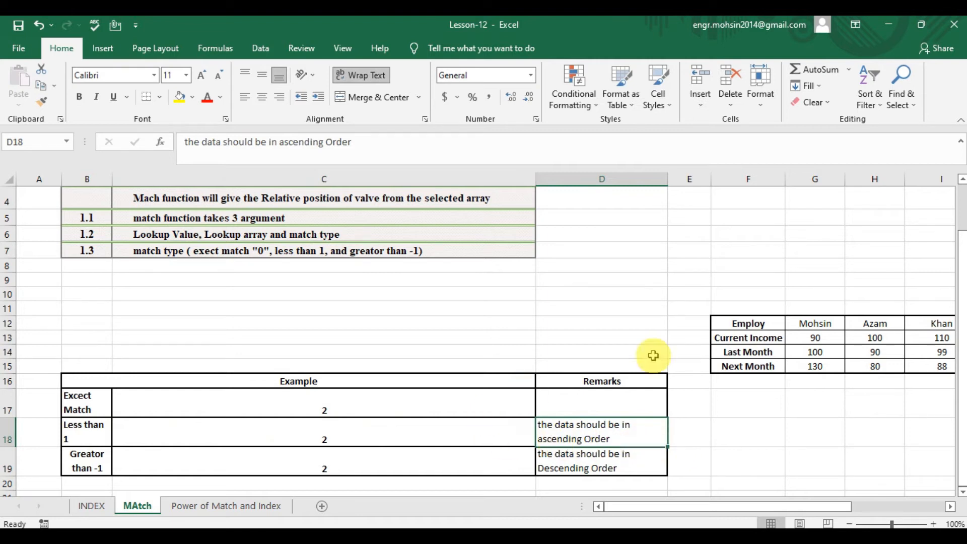
left_click(831, 336)
left_click_drag(831, 337, 830, 364)
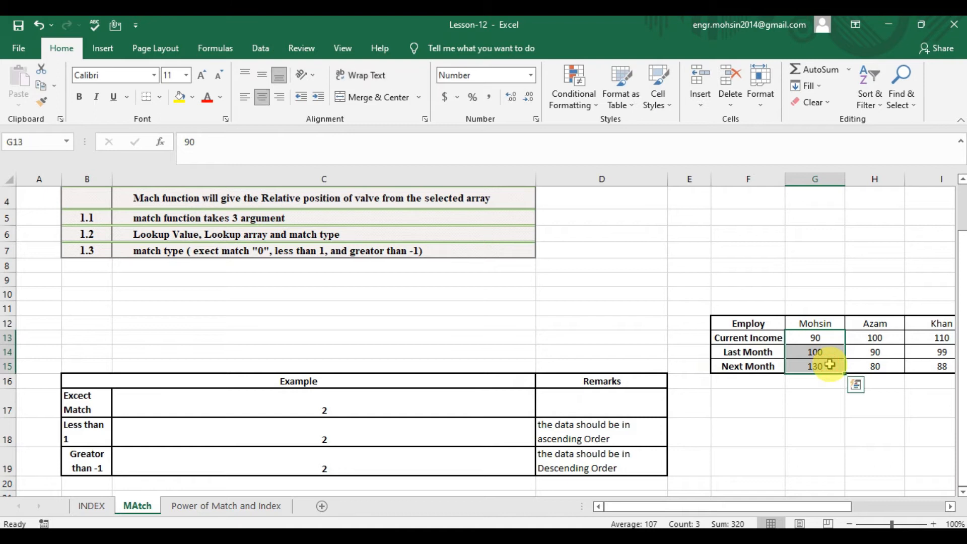
- Enter =MATCH(130,G13:G15,1) in the Less than 1 example cell C18 and check its result against G13:G15
left_click(385, 428)
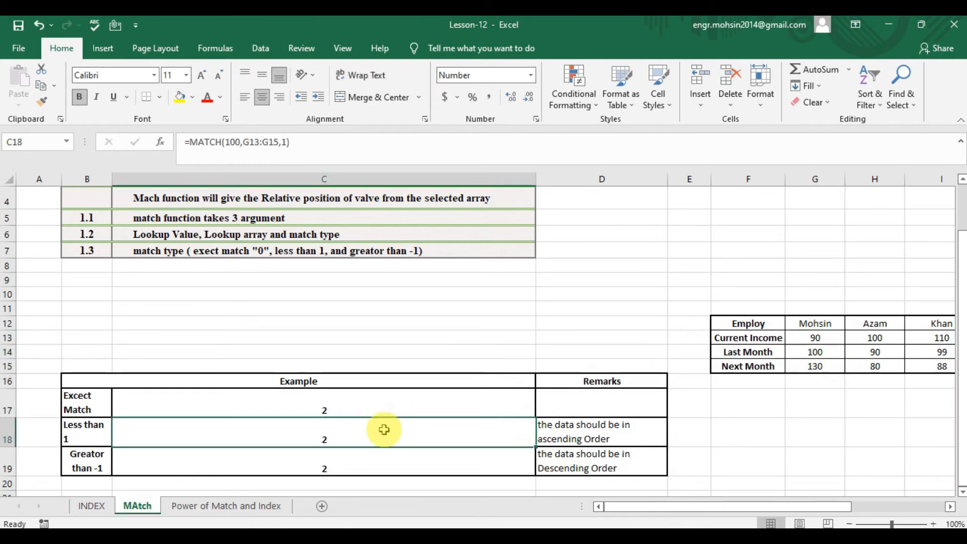
type("=match")
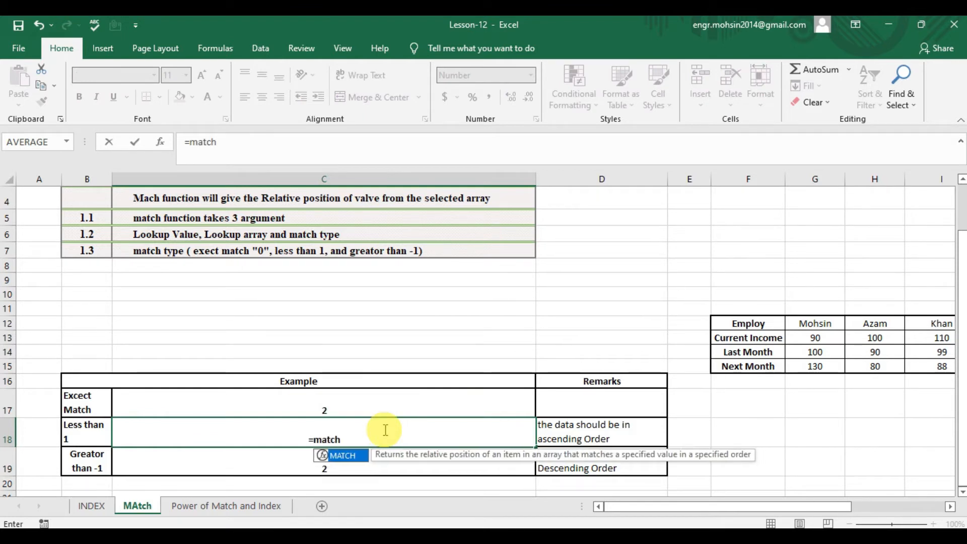
key("Tab")
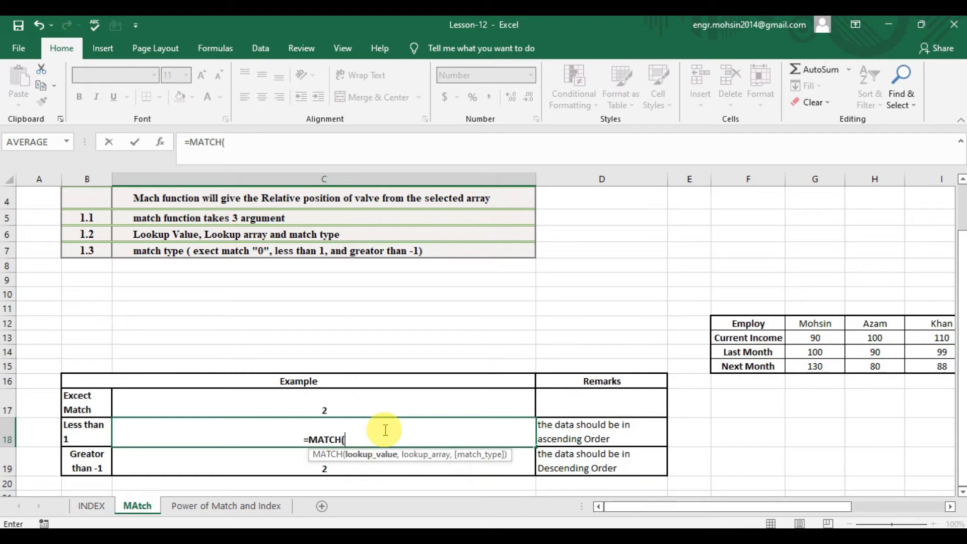
type("139")
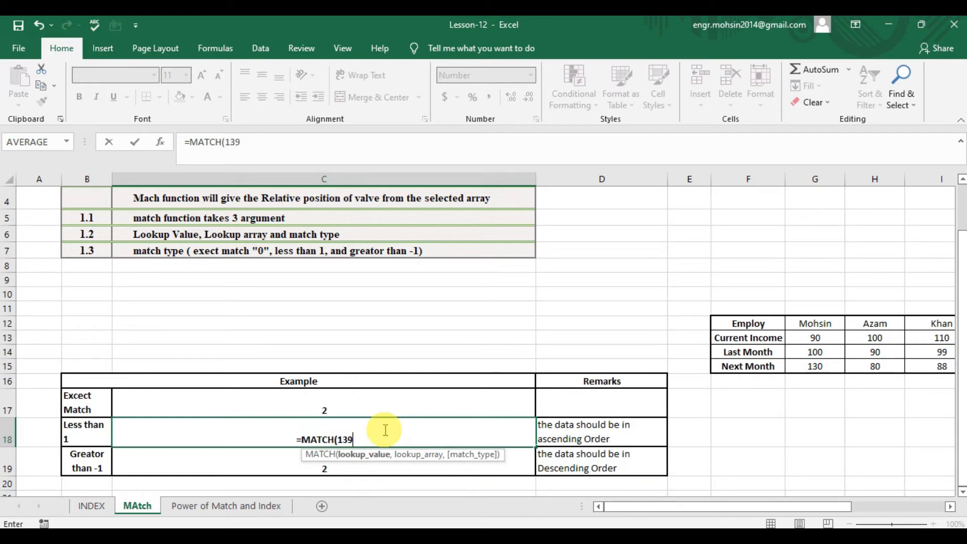
key("BackSpace")
type("0,")
left_click_drag(796, 338, 798, 367)
type(",")
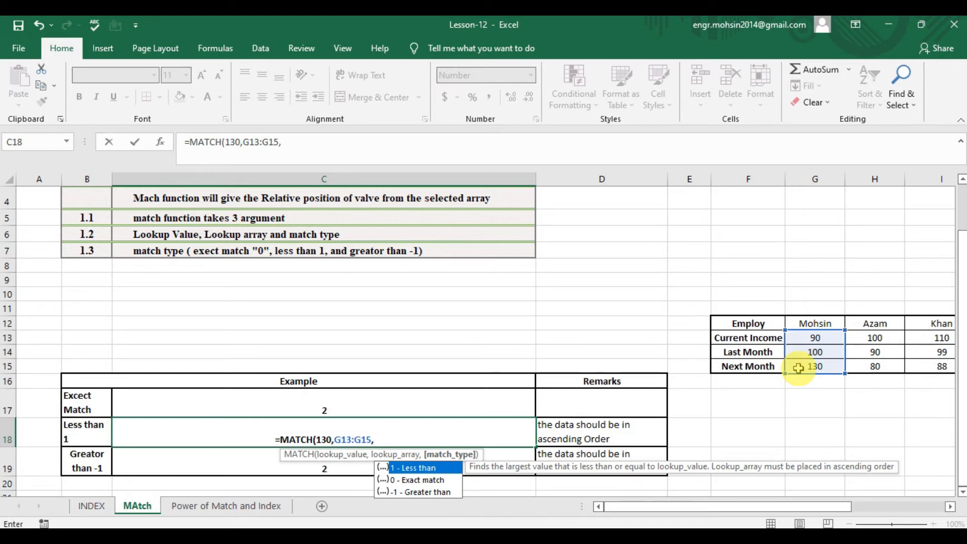
type("1)")
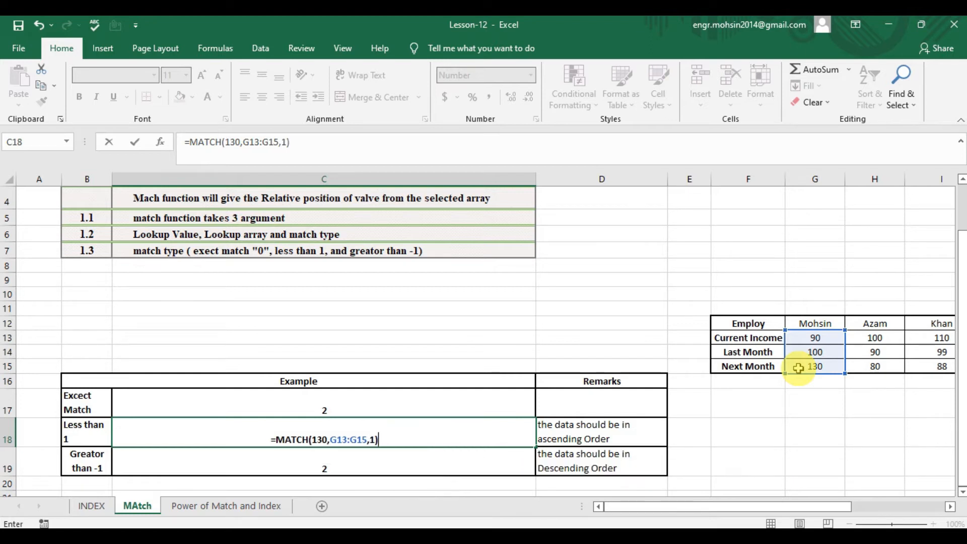
key("Return")
key("Up")
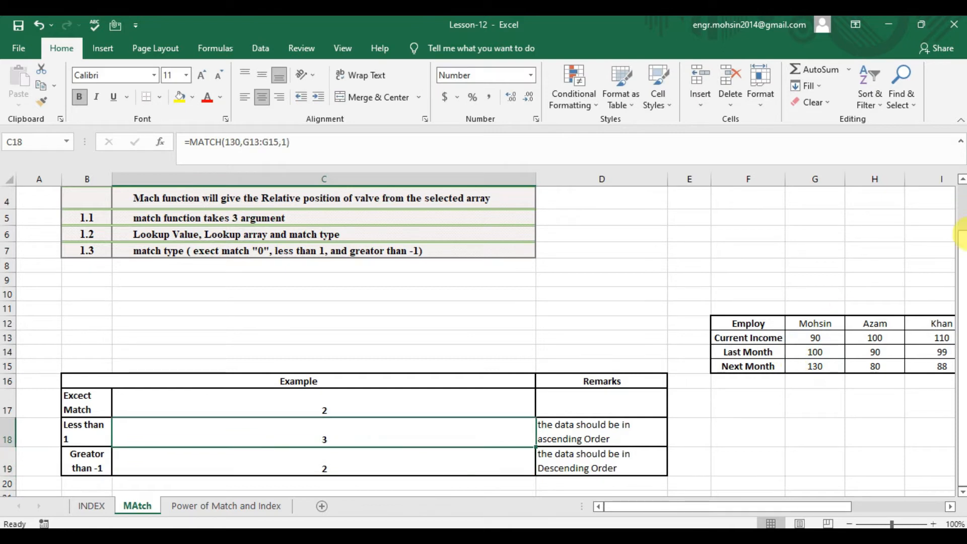
left_click(810, 371)
left_click_drag(821, 337, 818, 368)
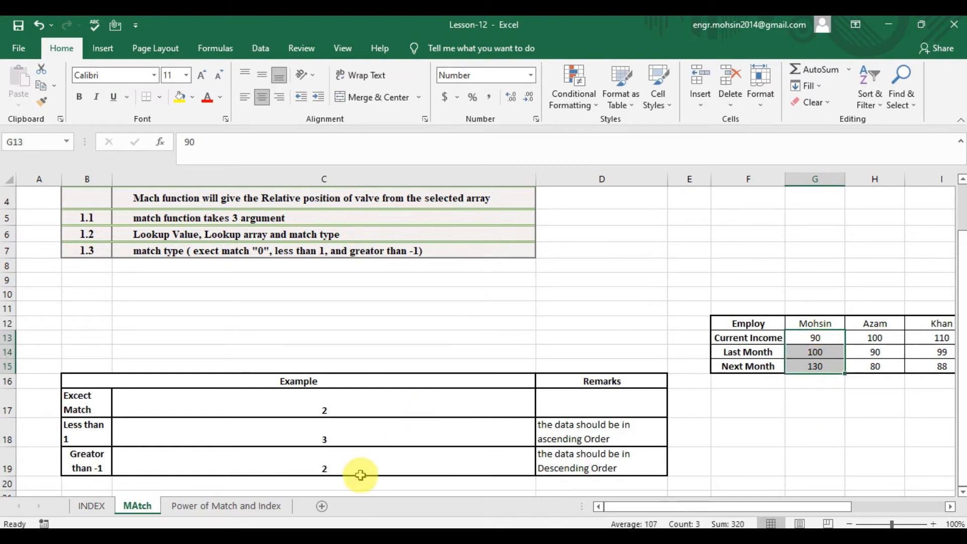
left_click(353, 461)
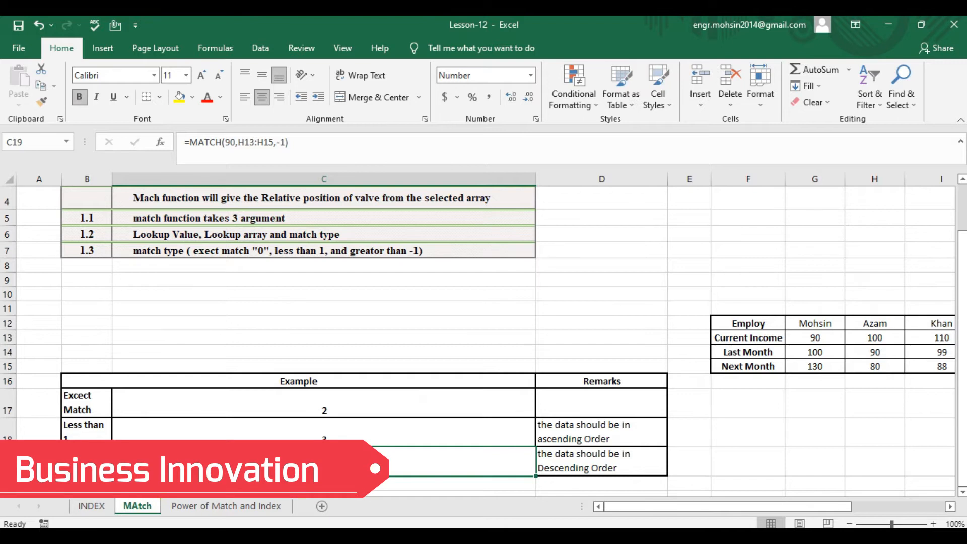
left_click(84, 456)
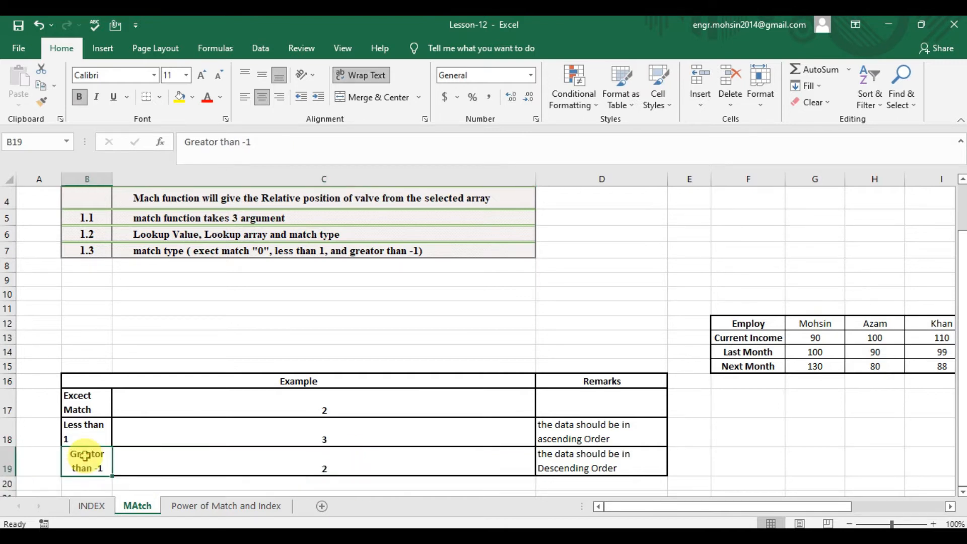
key("Right")
type("=")
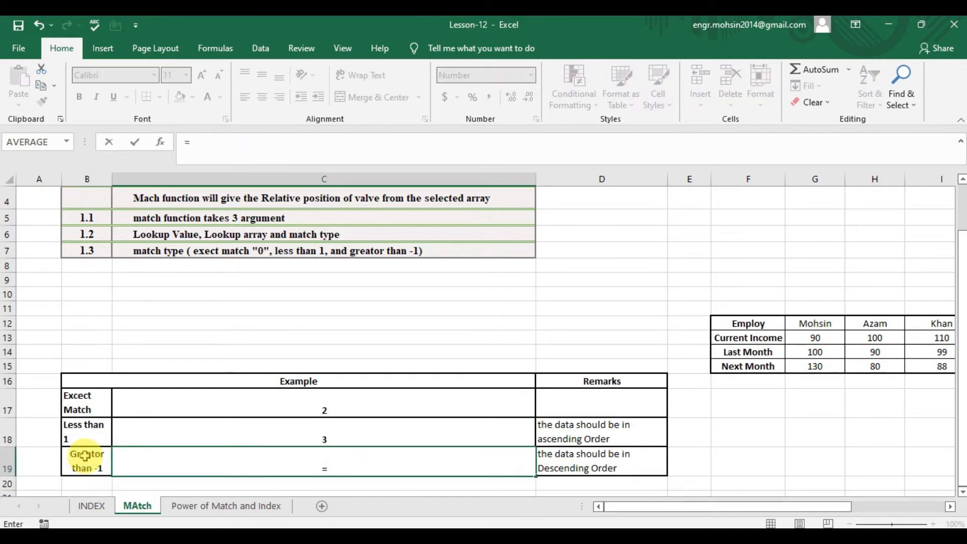
type("match")
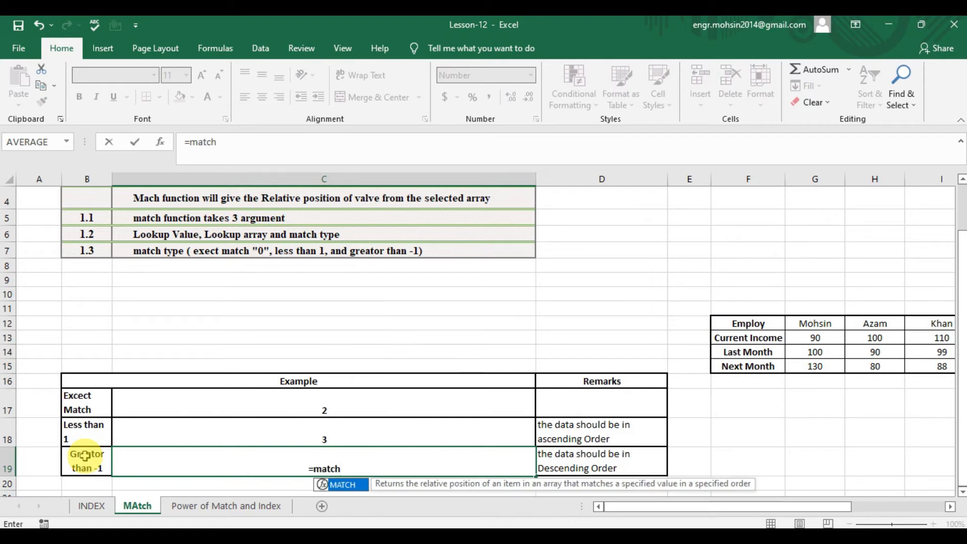
key("Tab")
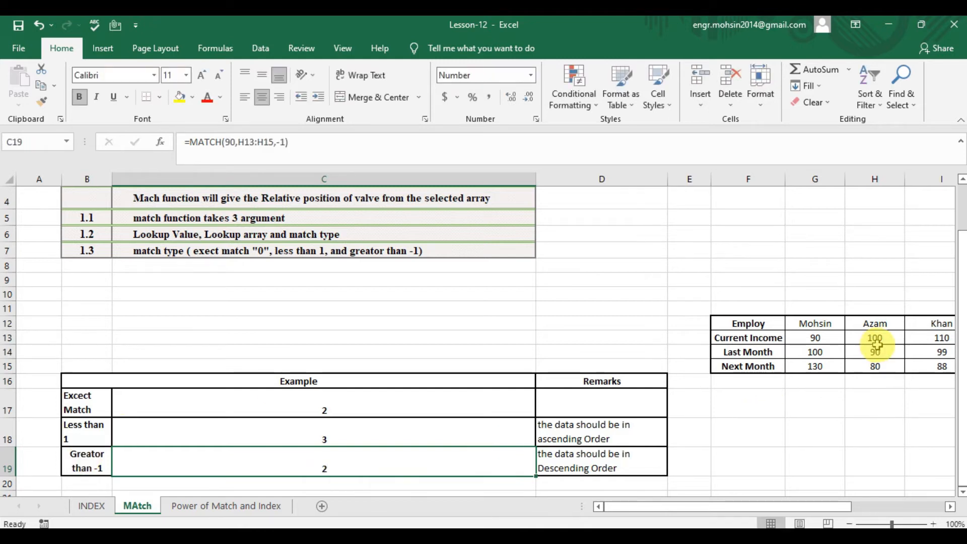
- Check the order of values in H13:H15 and enter =MATCH(100,H13:H15,-1) in the Greater than -1 example cell C19
left_click_drag(875, 338, 875, 368)
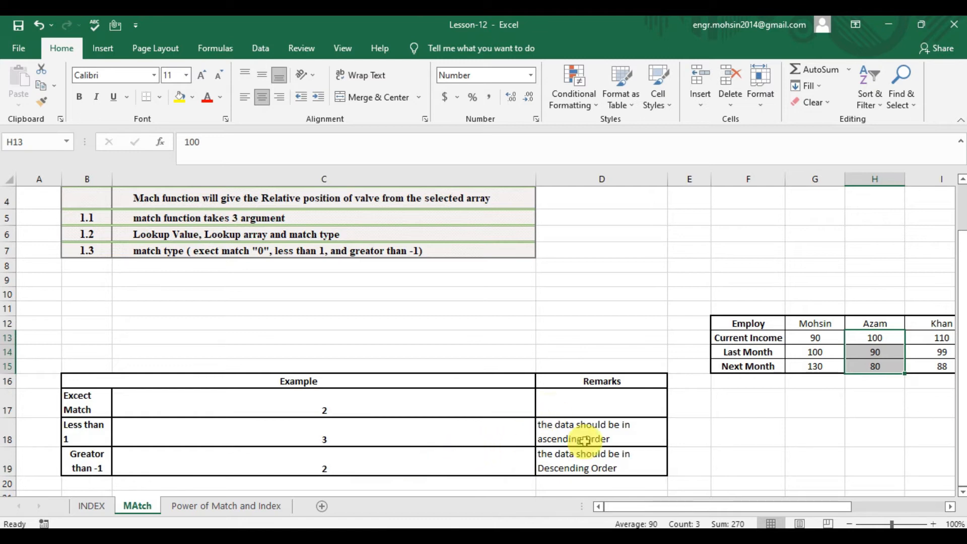
left_click(463, 470)
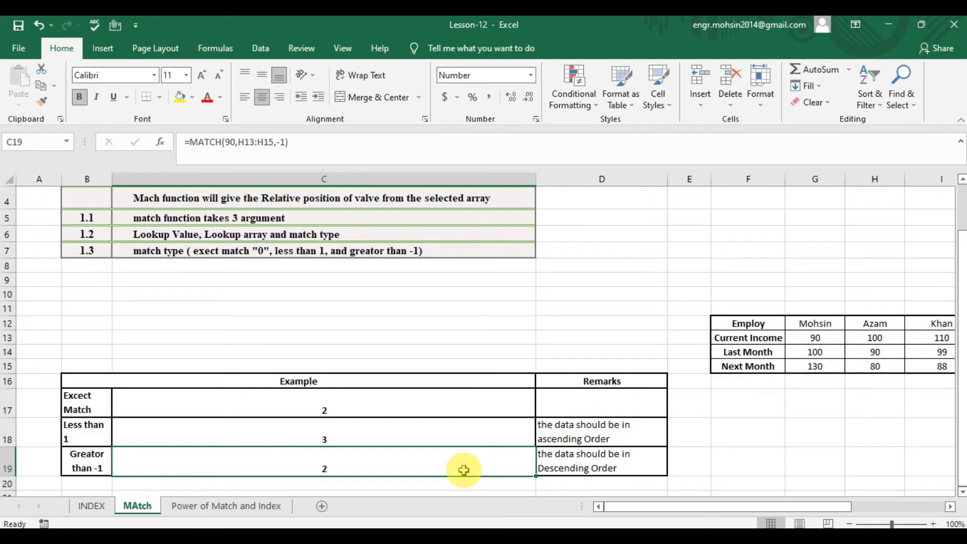
type("=match")
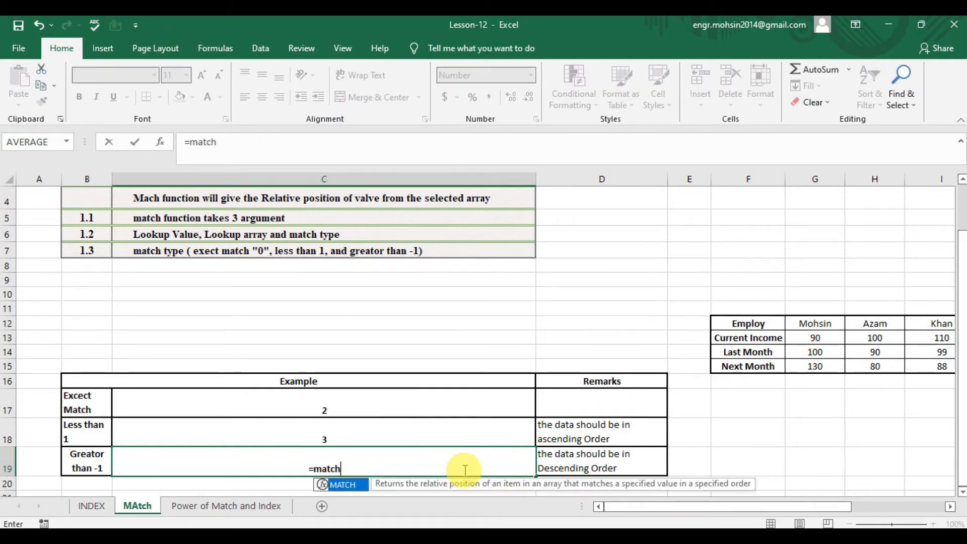
key("Tab")
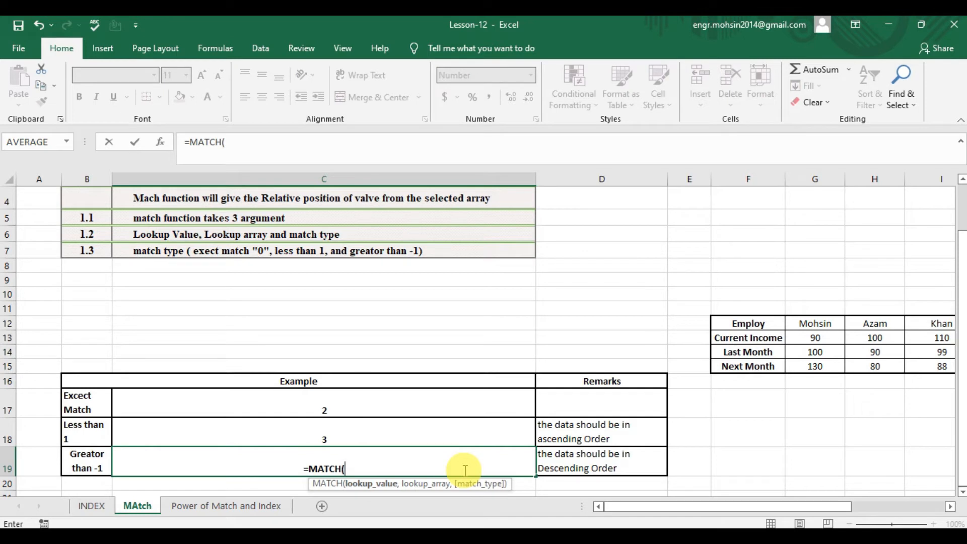
type("100,")
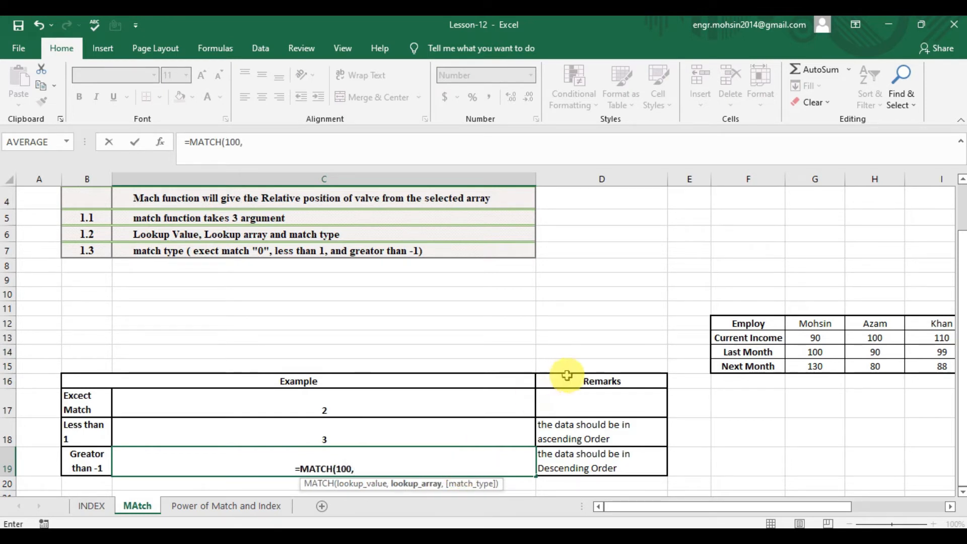
left_click_drag(865, 339, 866, 369)
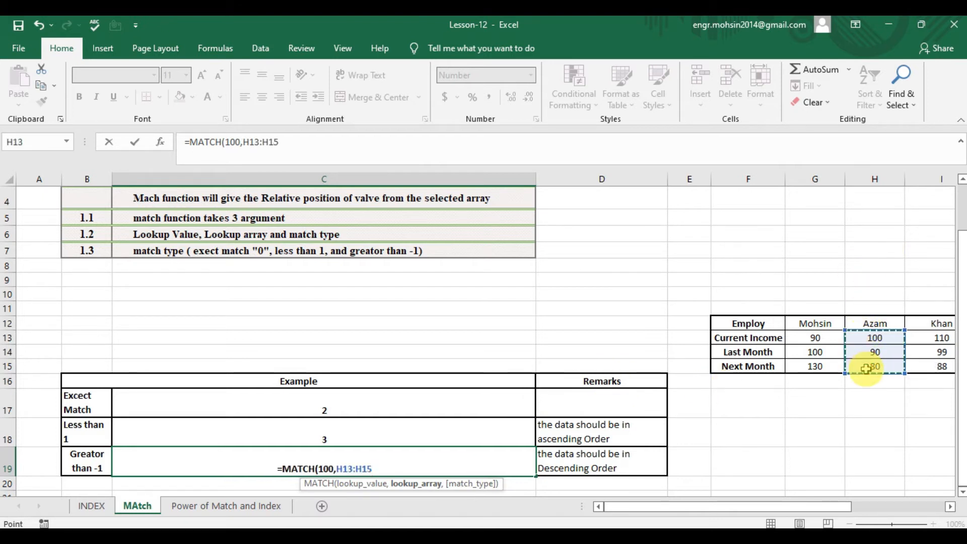
type(",")
type("-1")
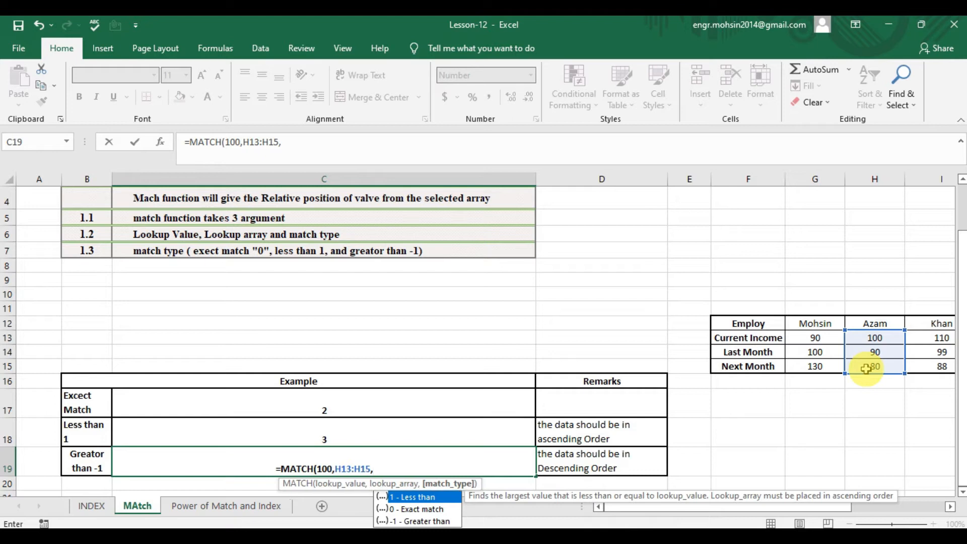
type(")")
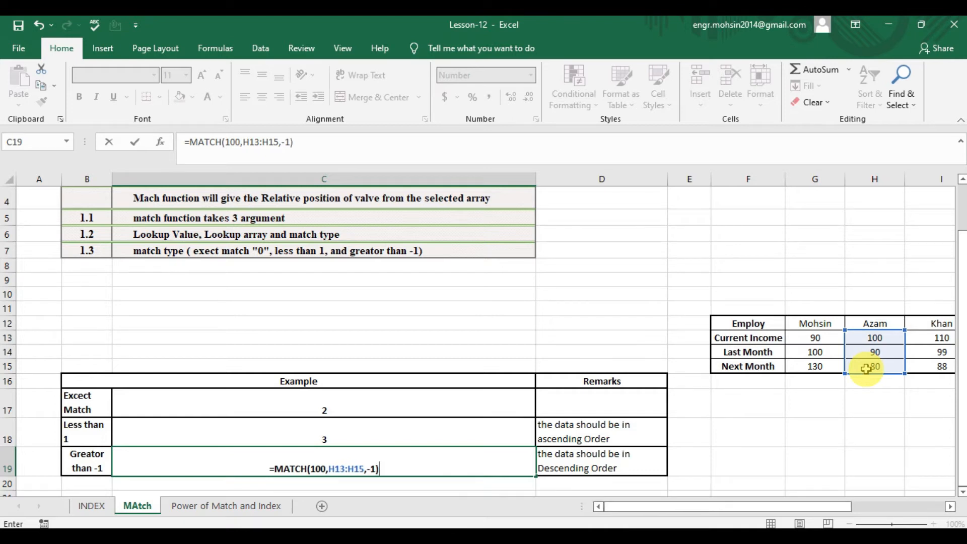
key("Return")
key("Up")
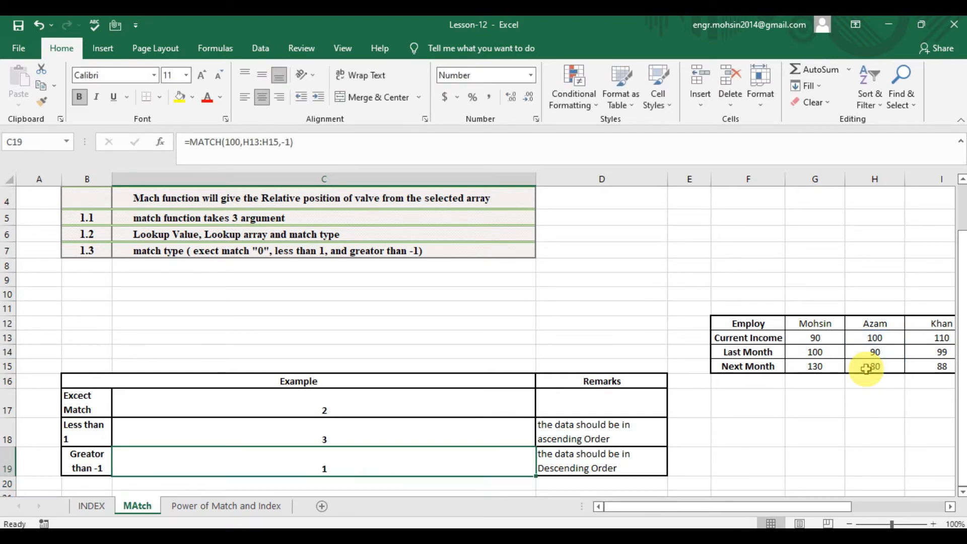
- Review the three MATCH formulas in C17:C19, including the lookup array referenced by the exact match example
double_click(332, 459)
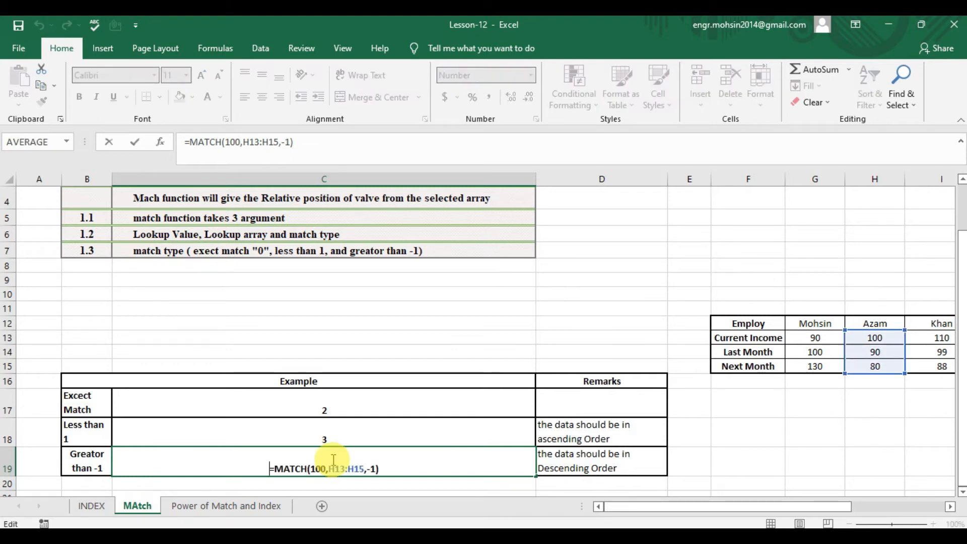
key("Escape")
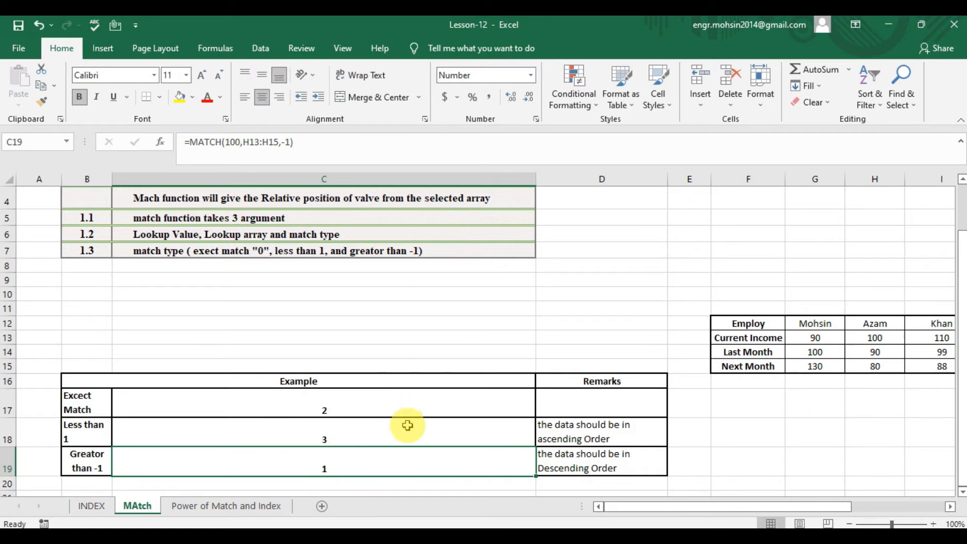
left_click(384, 409)
key("Down")
key("Down")
key("Down")
key("Up")
key("Up")
key("Up")
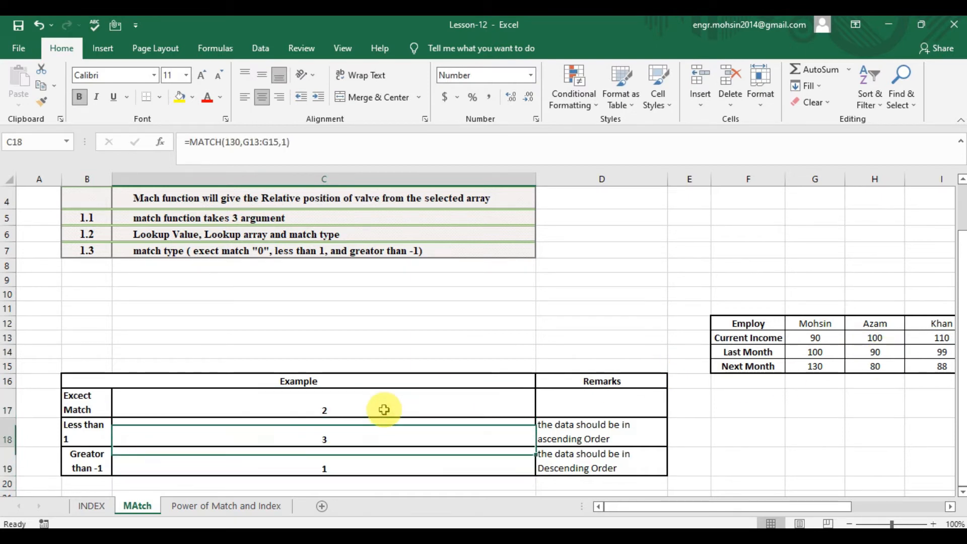
key("Down")
key("Up")
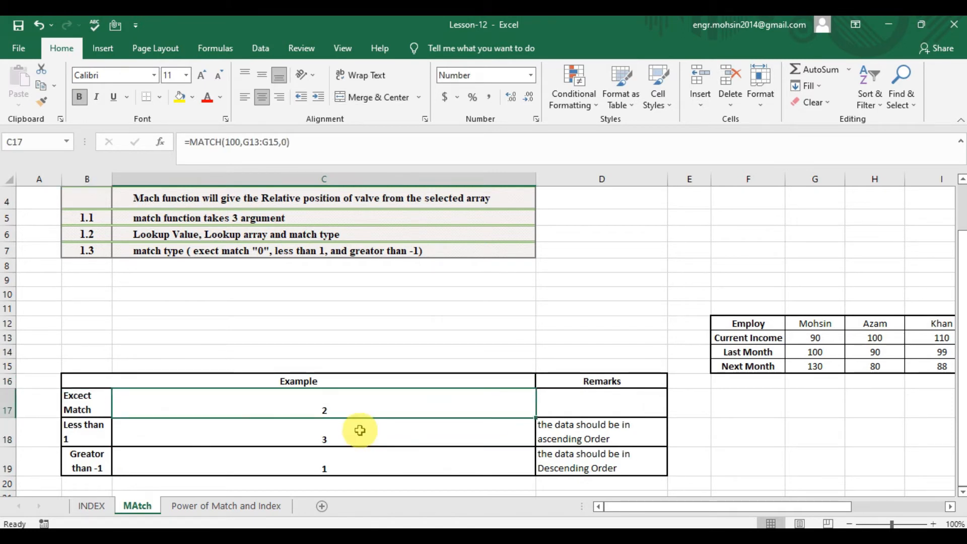
double_click(339, 405)
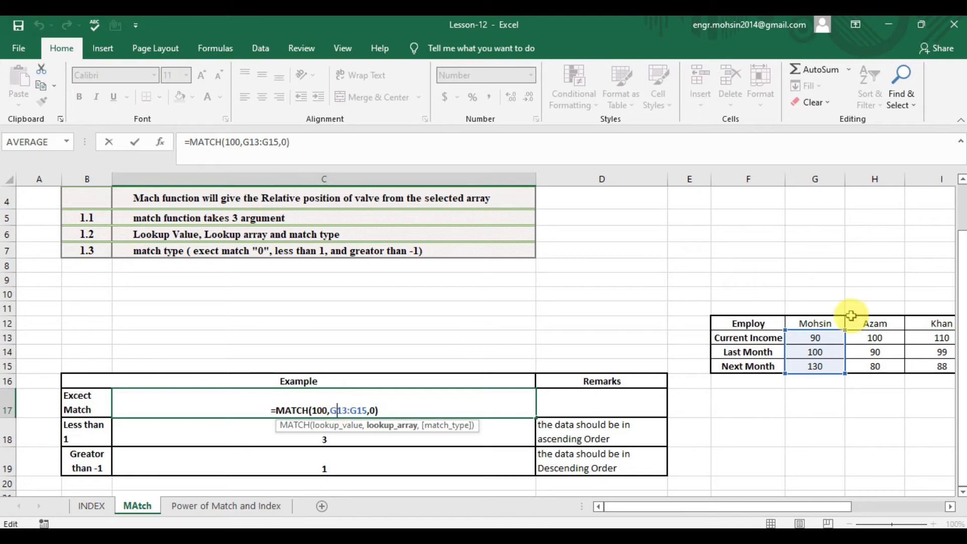
key("Return")
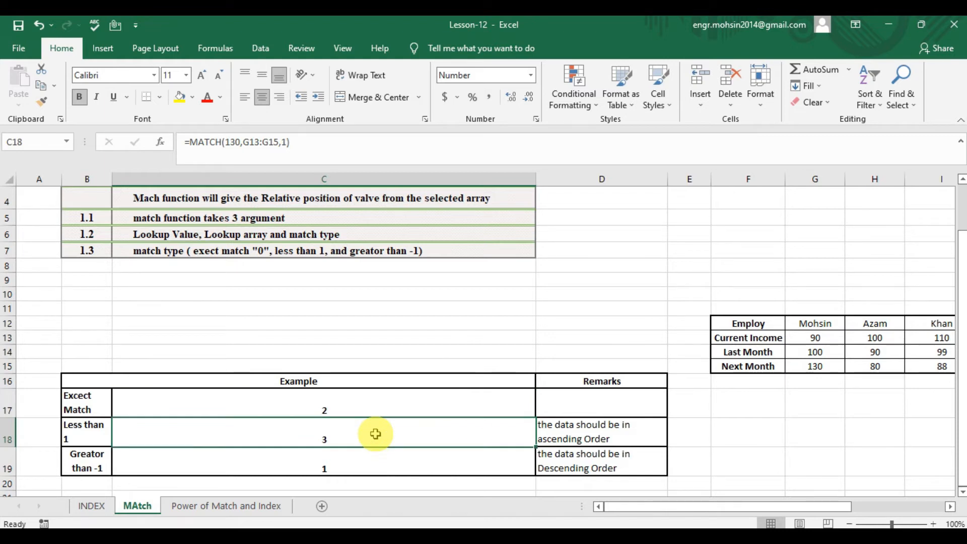
left_click(325, 463)
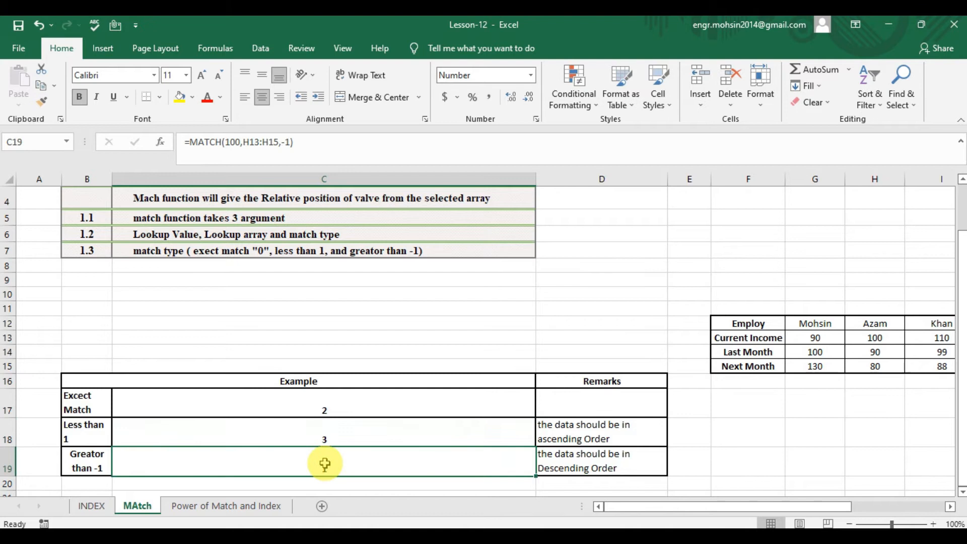
- Open the Power of Match and Index sheet and examine the combined INDEX and MATCH formula in C6 and the name in C5
left_click(250, 506)
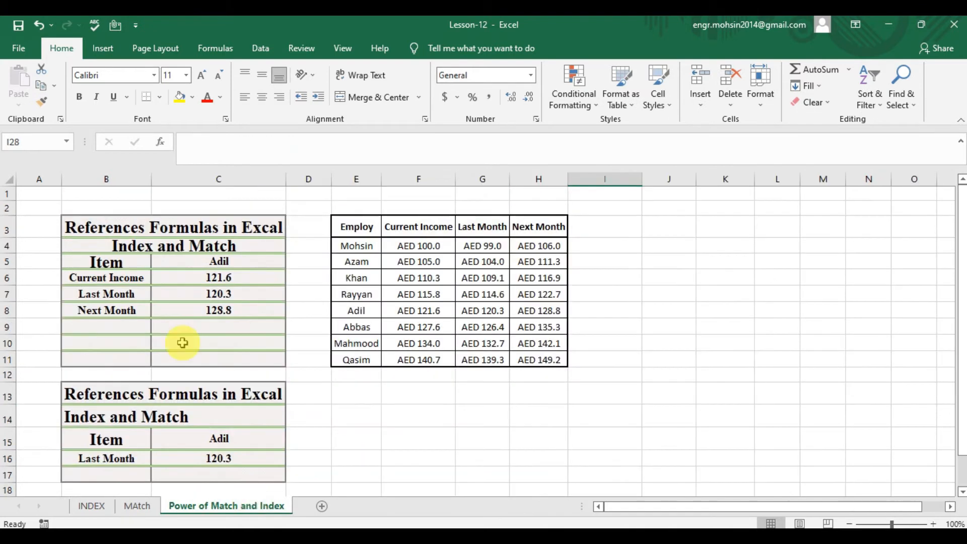
left_click(221, 276)
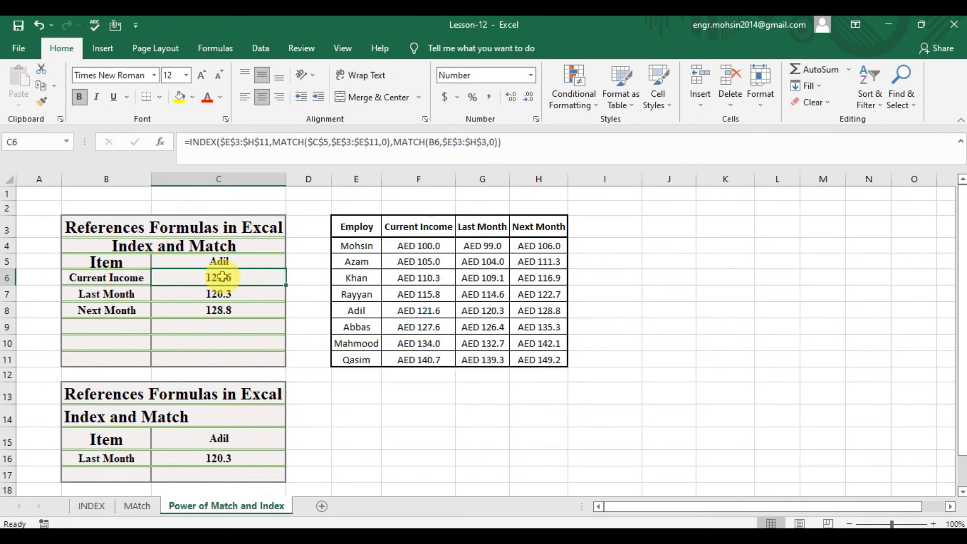
left_click(135, 246)
key("Down")
key("Down")
key("Up")
key("Right")
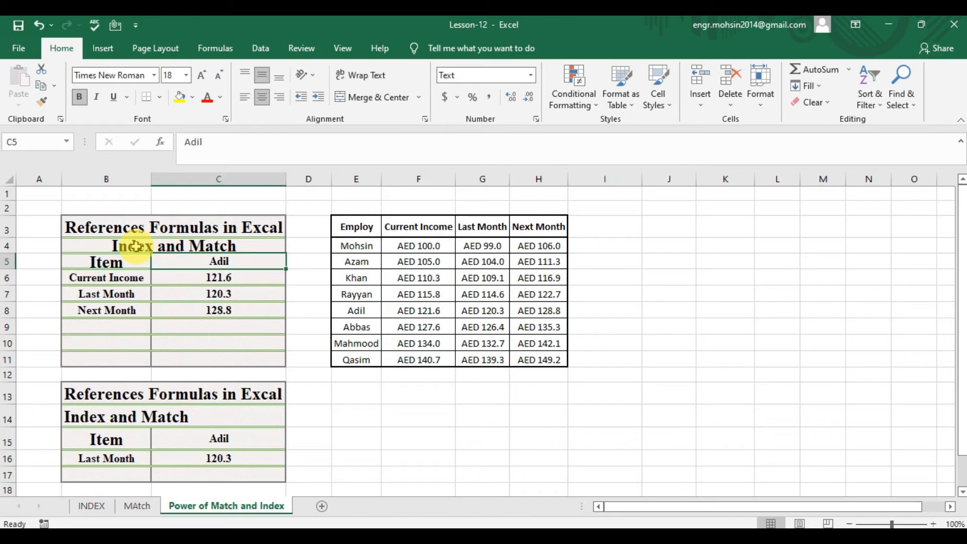
key("Right")
key("Right")
key("Right")
key("Right")
key("Right")
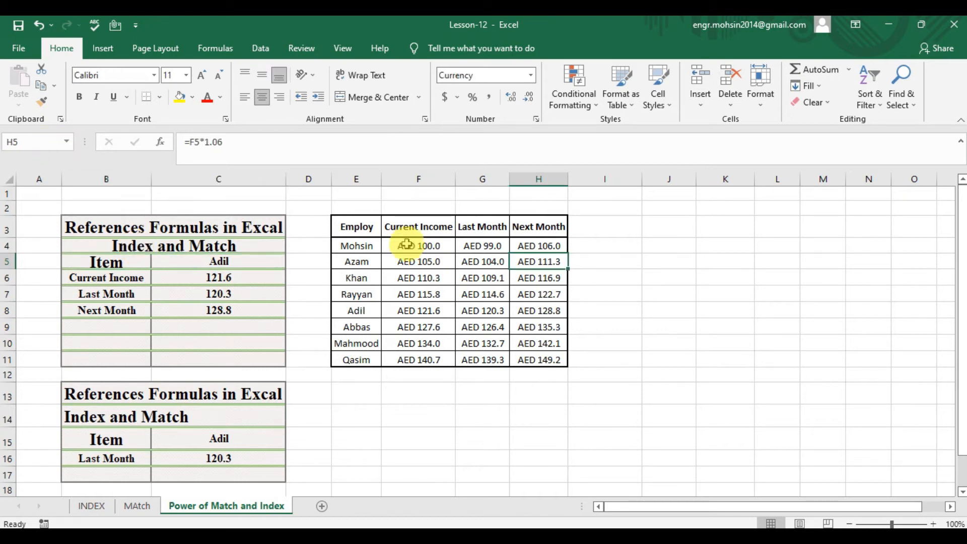
- Examine the employee names in column E and the income column headings in row 3 of the income table
left_click(373, 226)
key("Down")
key("Down")
key("Down")
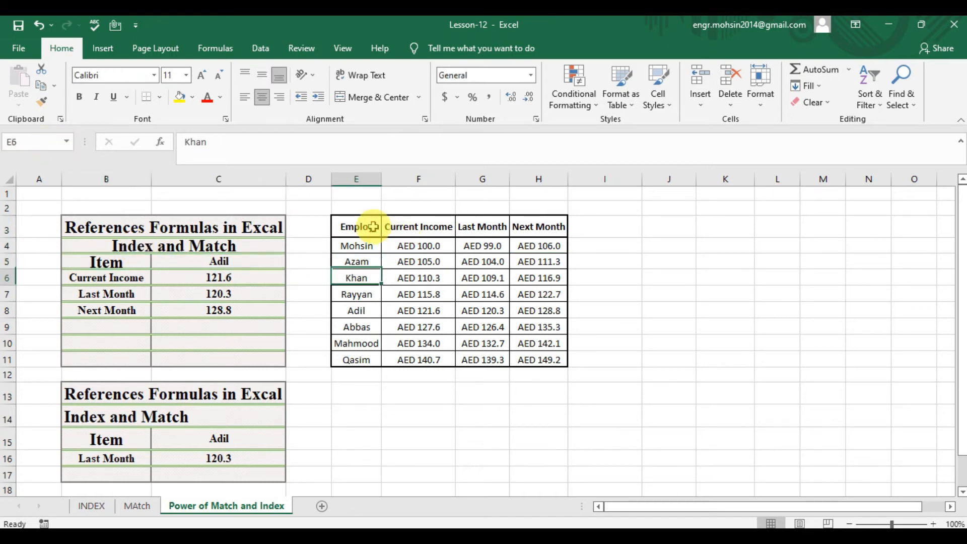
key("Right")
key("Up")
key("Up")
key("Up")
key("Right")
key("Right")
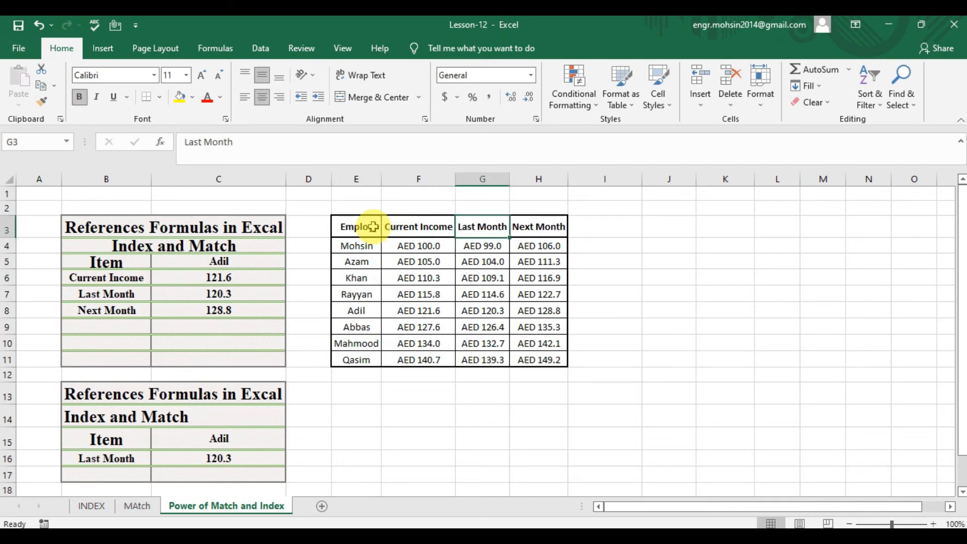
- Examine the income values down the rows of the income table in columns G and H
key("Down")
key("Down")
key("Down")
key("Down")
key("Down")
key("Down")
key("Down")
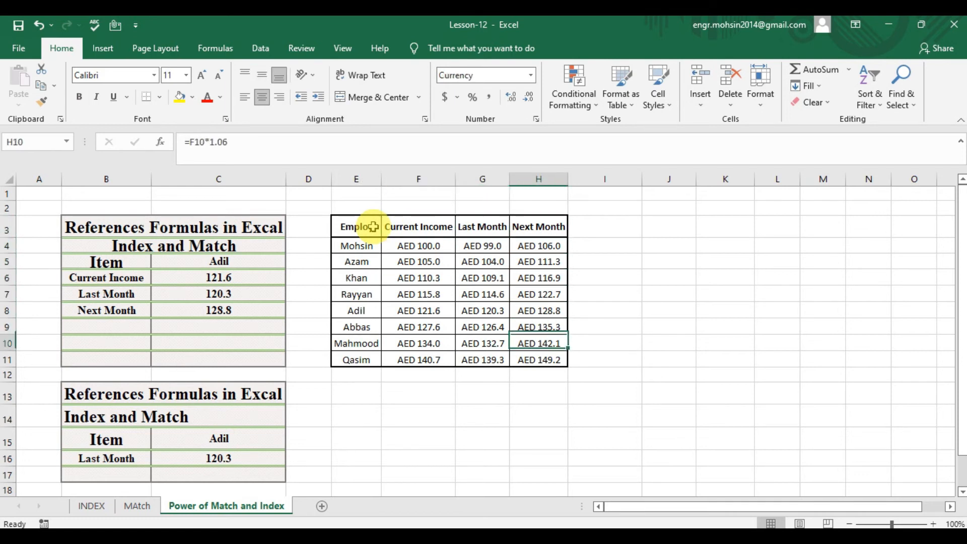
- Examine the first lookup form's Item row, the selected employee in C5 and the labels below it in column B
key("Left")
key("Left")
key("Left")
key("Left")
key("Left")
key("Left")
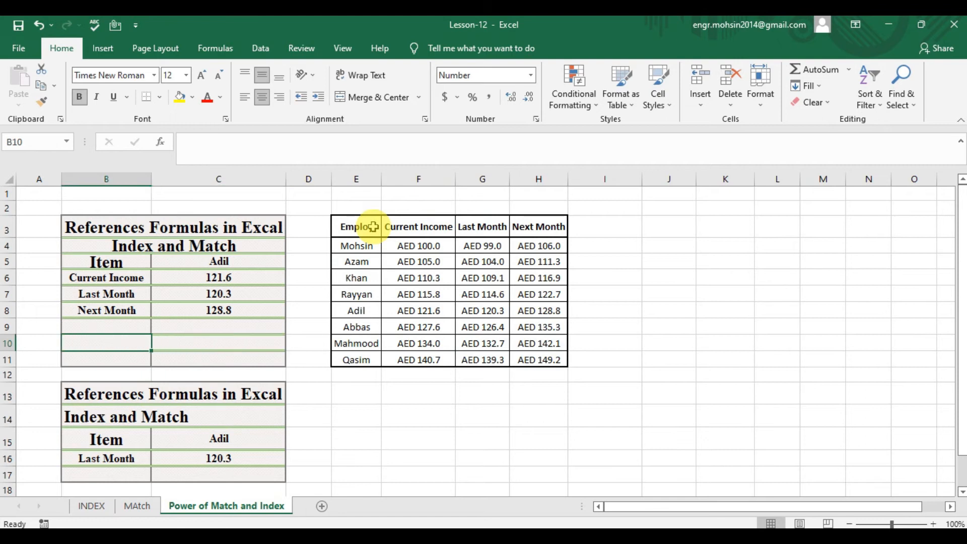
key("Up")
key("Up")
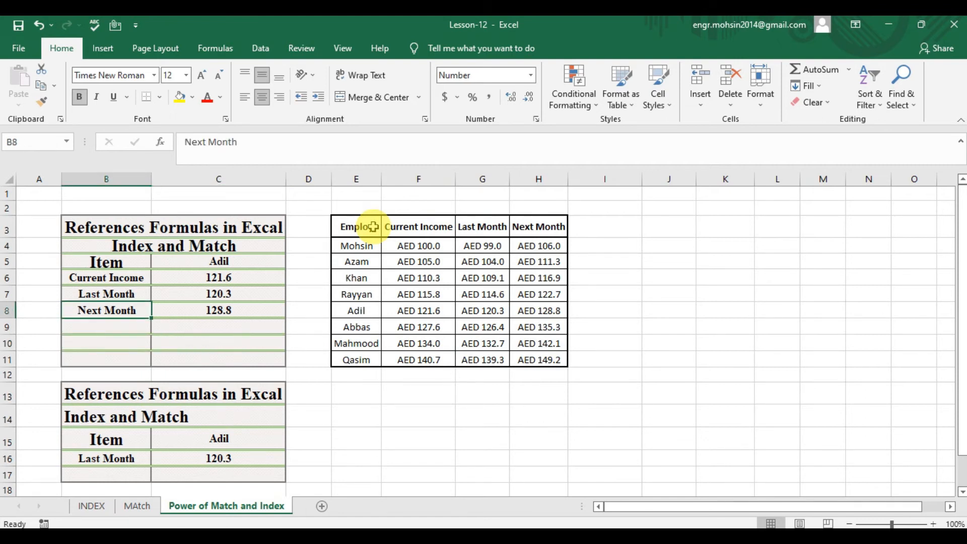
key("Up")
key("Up")
key("Up")
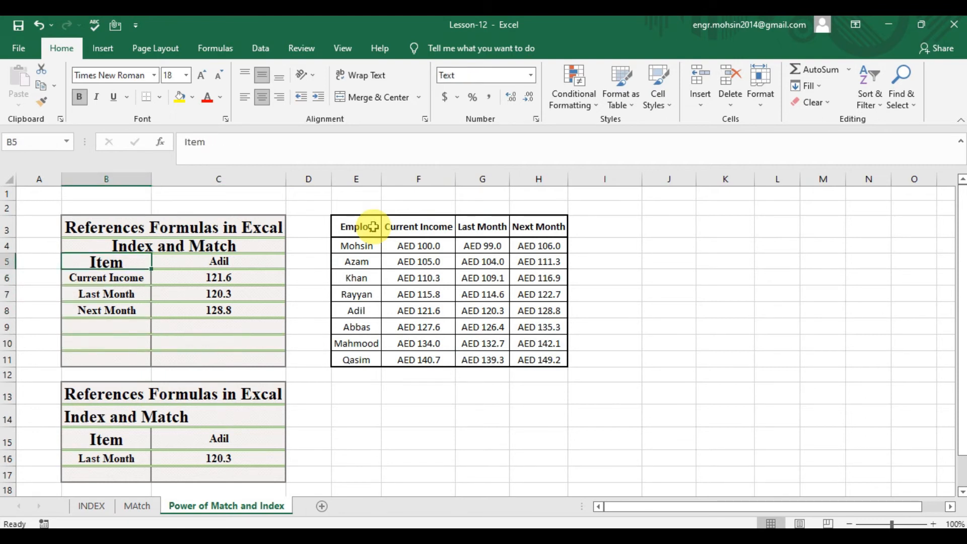
key("Right")
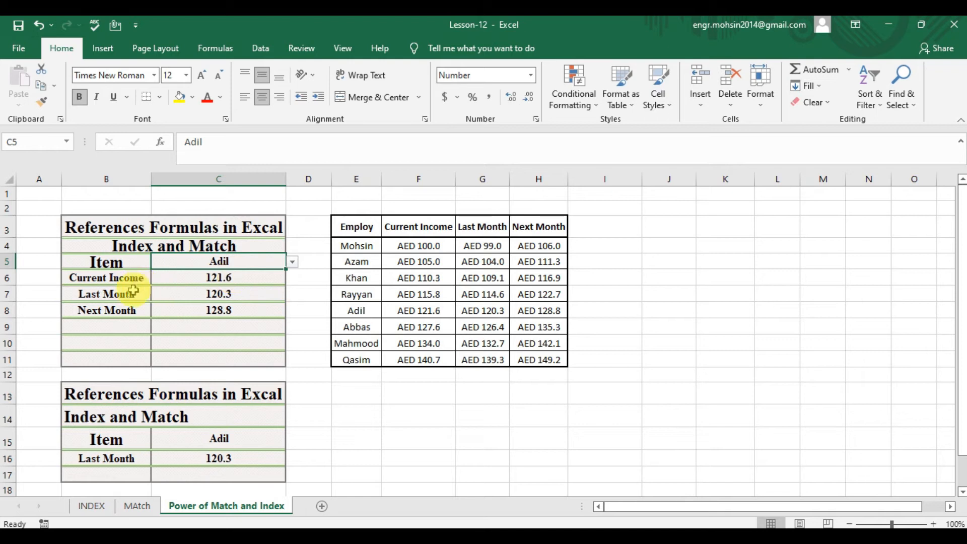
left_click(124, 278)
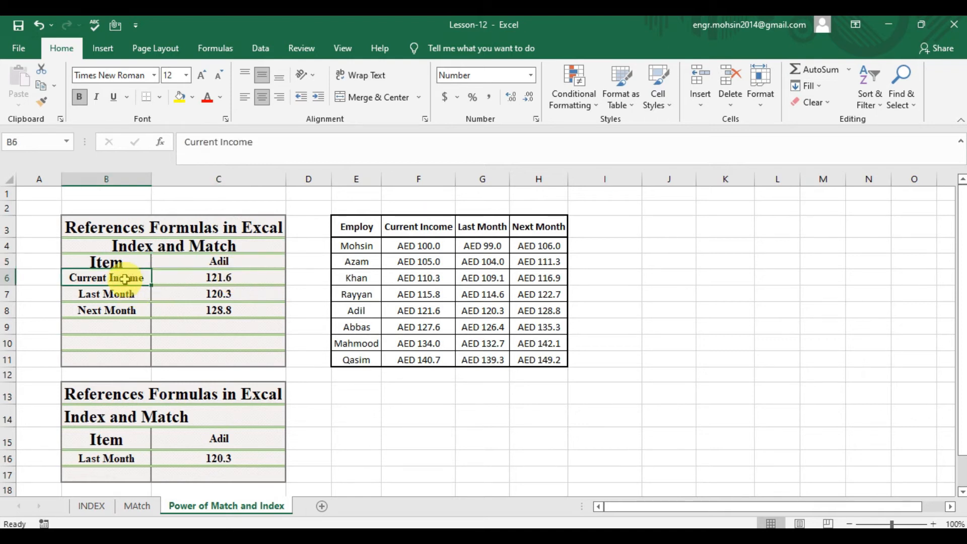
key("Down")
key("Down")
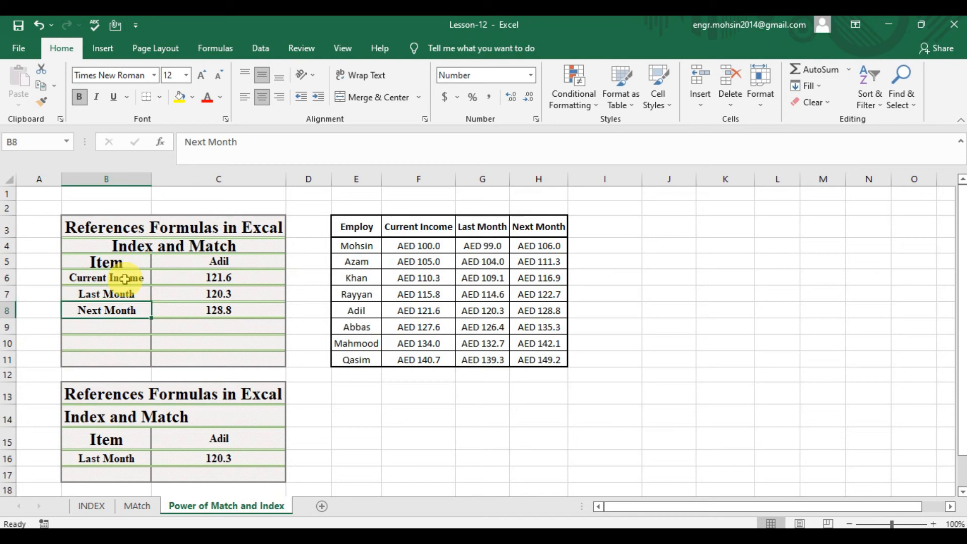
- Apply List data validation to C5 with source =$E$4:$E$11 and check the resulting in-cell list of employees
left_click(188, 261)
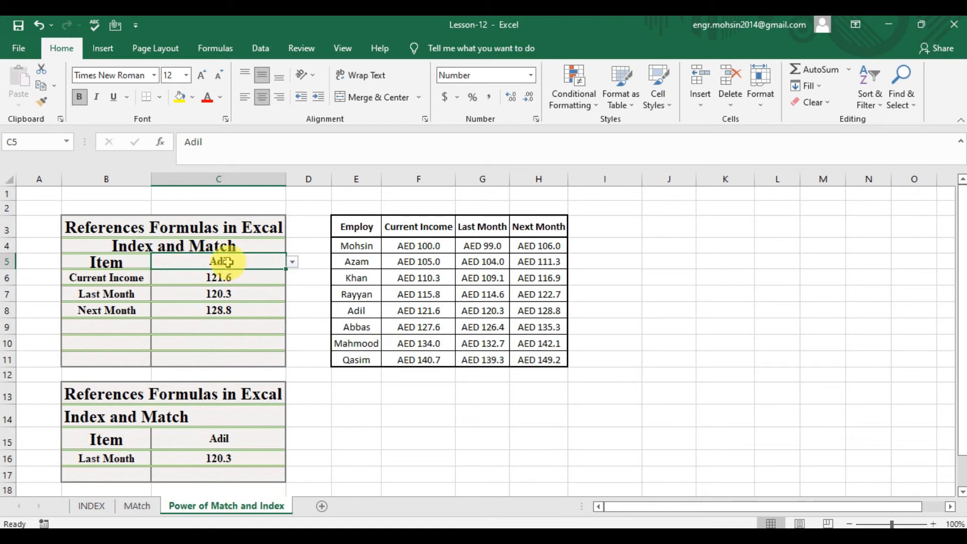
left_click(262, 55)
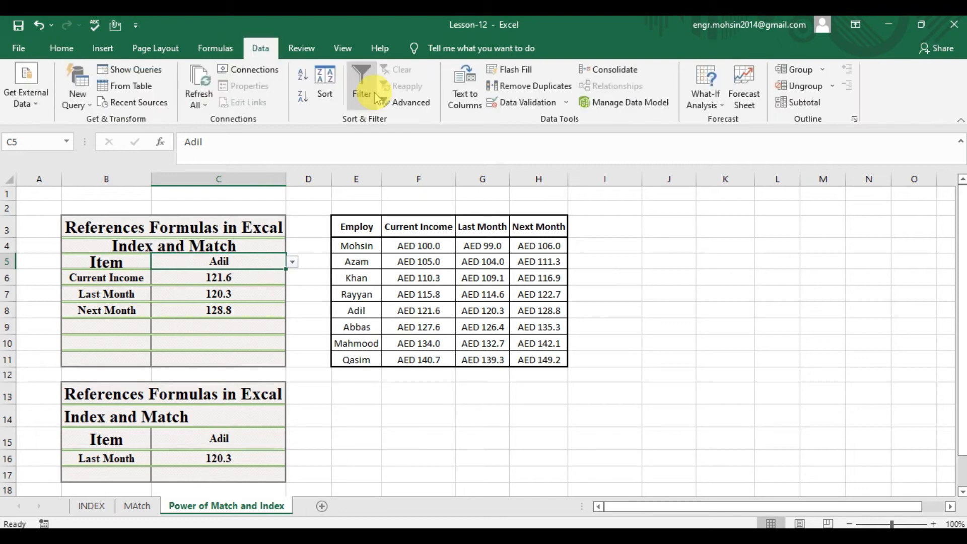
left_click(526, 106)
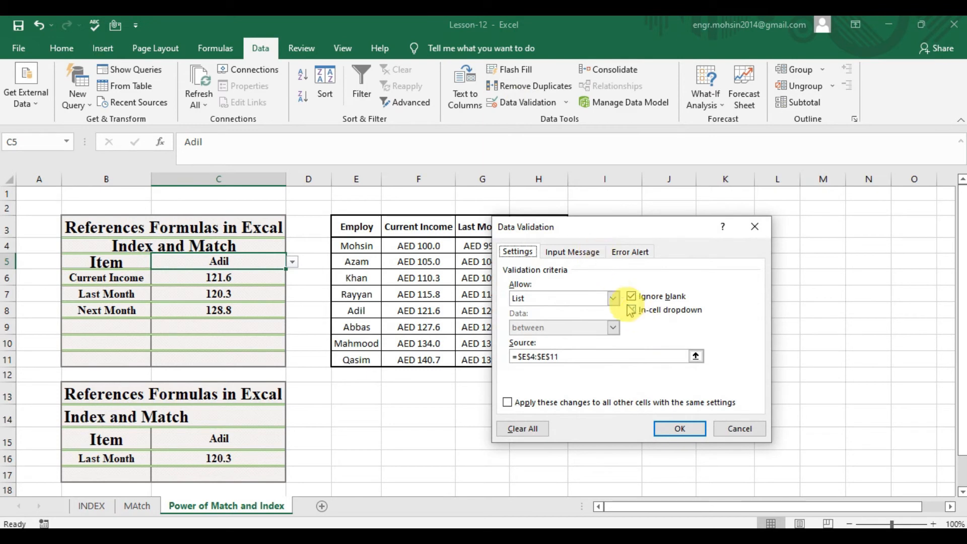
left_click(613, 298)
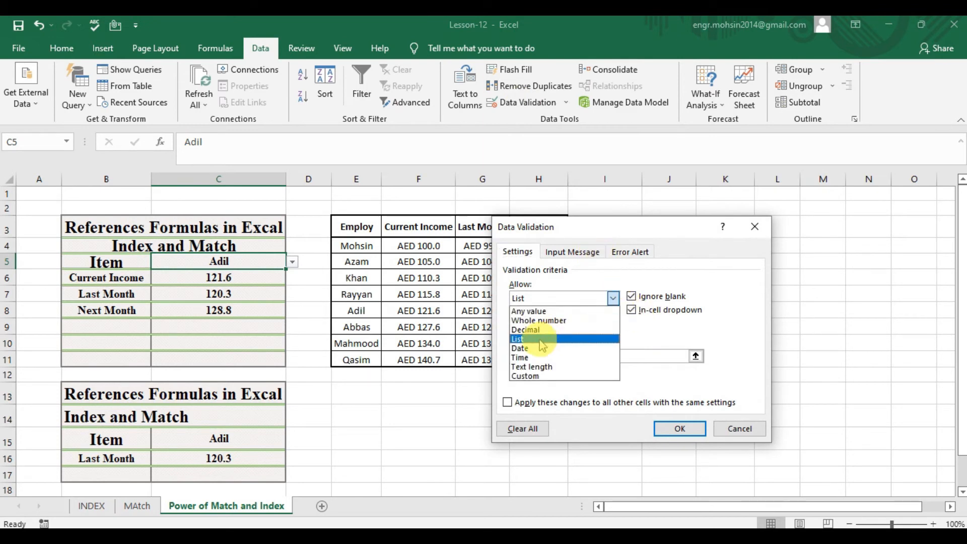
left_click(557, 340)
left_click(696, 356)
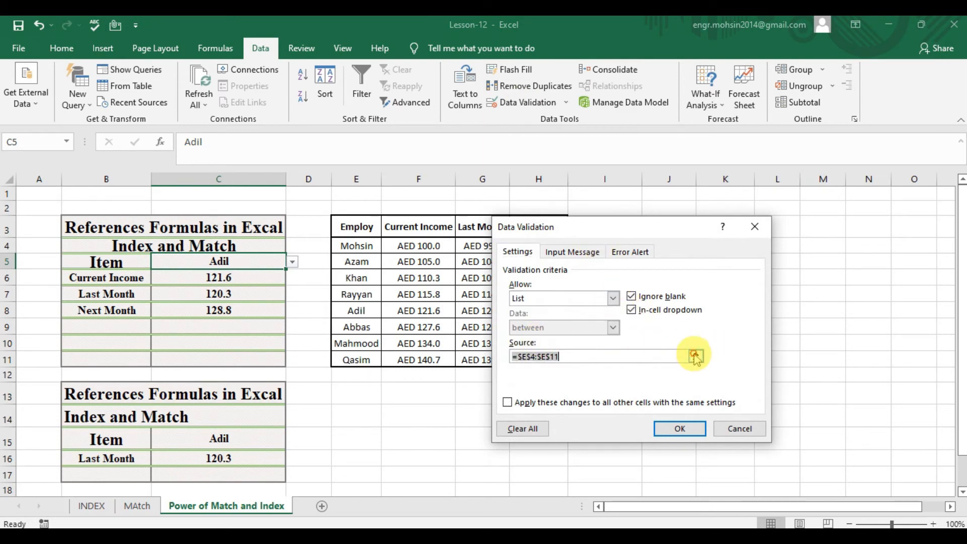
left_click_drag(362, 240, 367, 358)
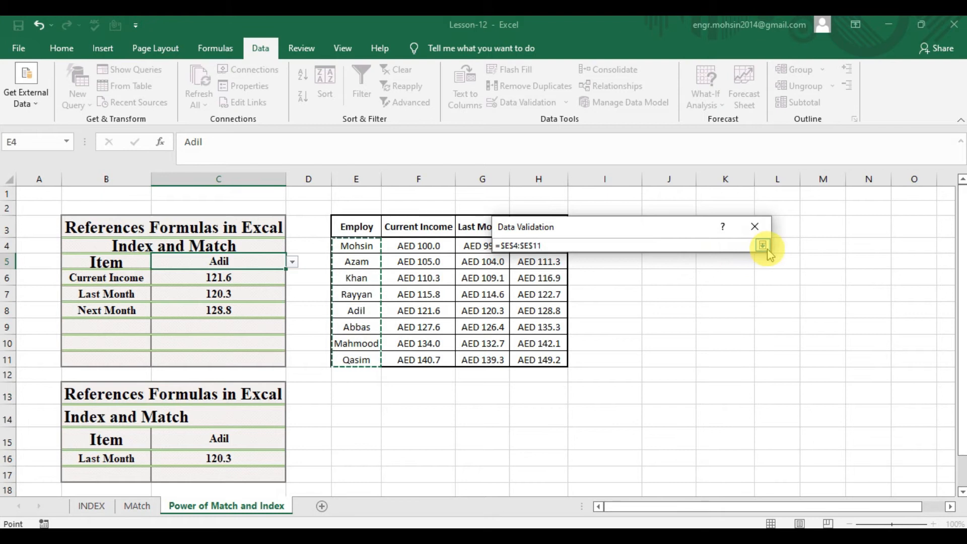
left_click(763, 246)
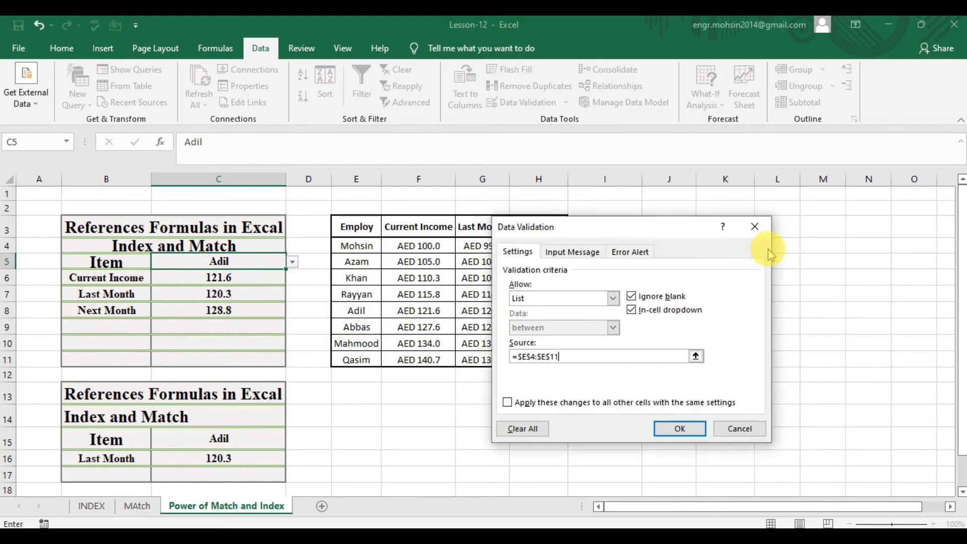
left_click(680, 428)
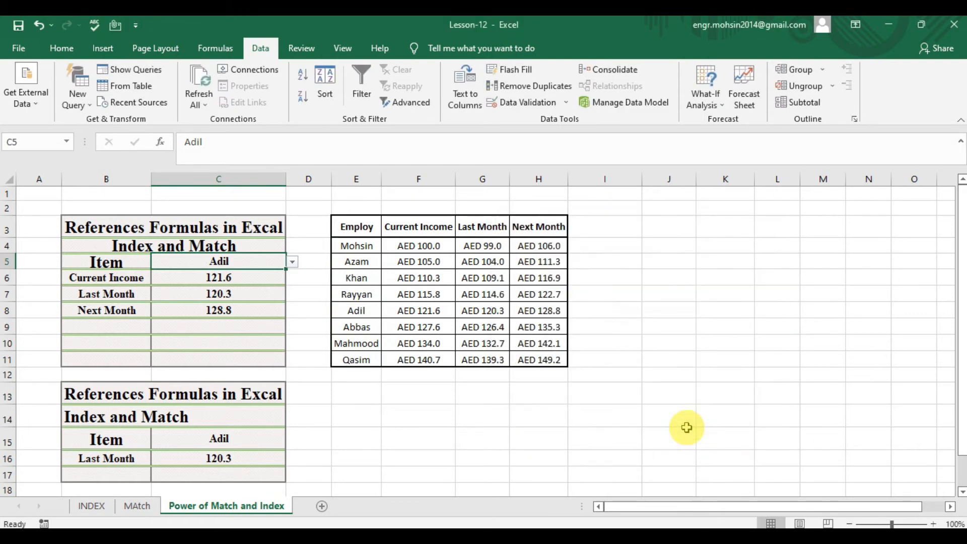
left_click(292, 261)
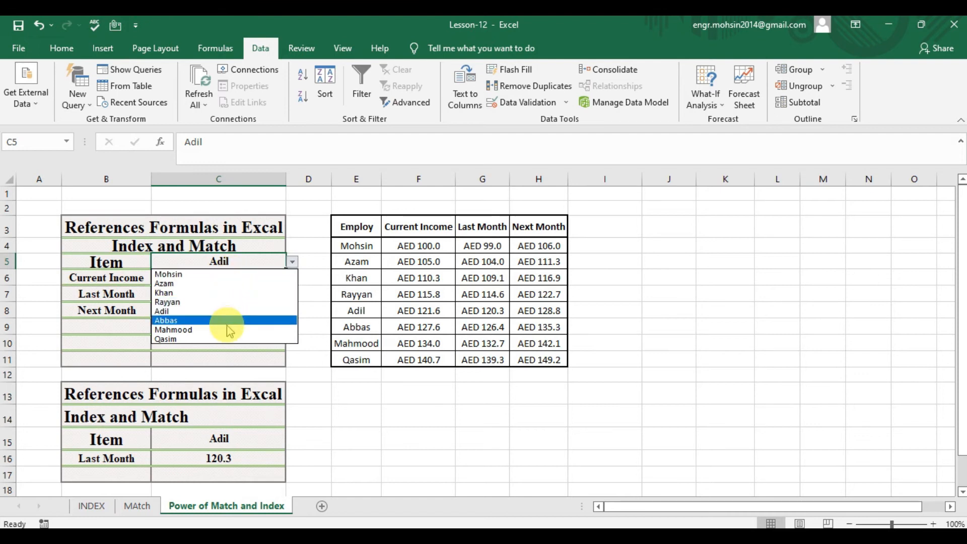
left_click(240, 355)
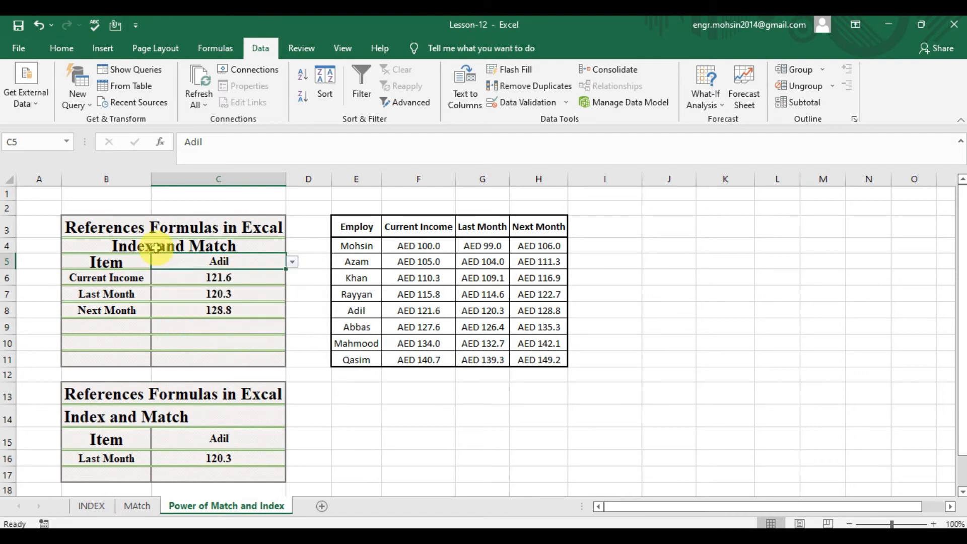
- Review the Current Income, Last Month and Next Month labels in B6:B8
left_click(126, 266)
key("Down")
key("Down")
key("Down")
key("Up")
key("Up")
key("Down")
key("Down")
key("Up")
key("Down")
key("Up")
key("Up")
key("Up")
key("Down")
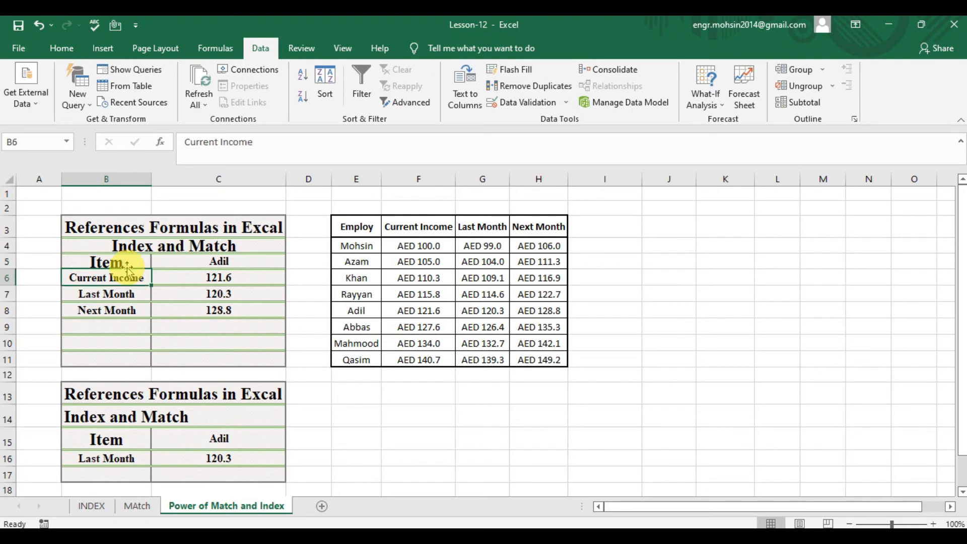
- Begin an INDEX formula in C6 with the whole income table E3:H11 as its array
key("Right")
type("=")
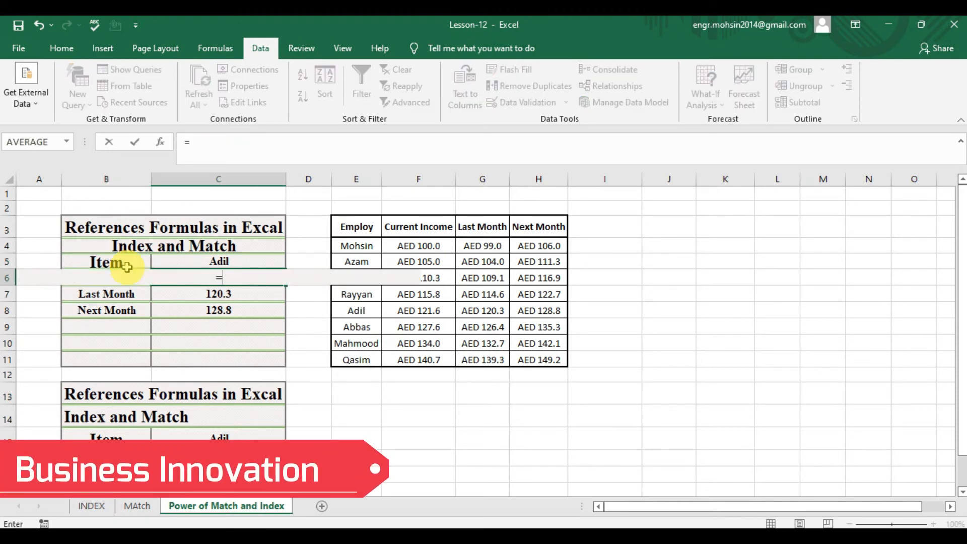
type("ind")
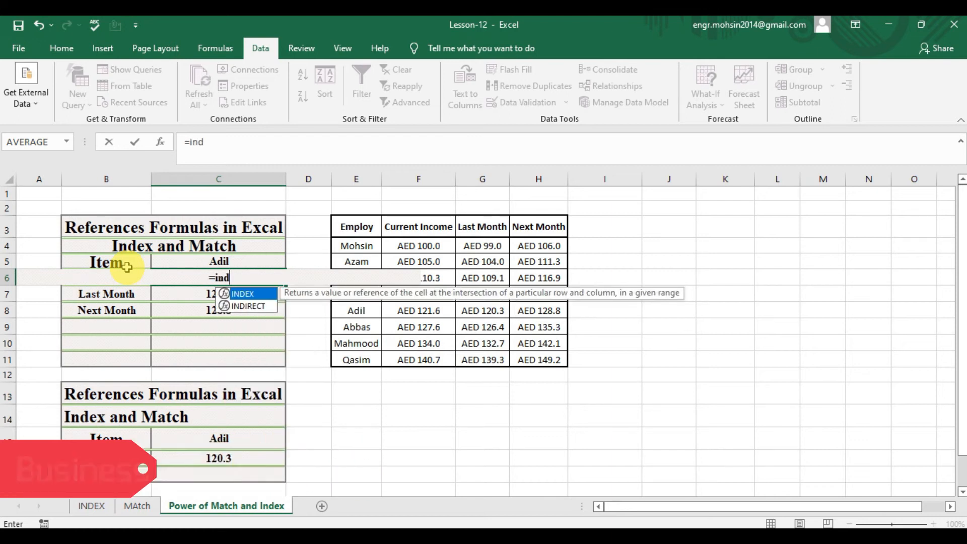
type("ex")
key("Tab")
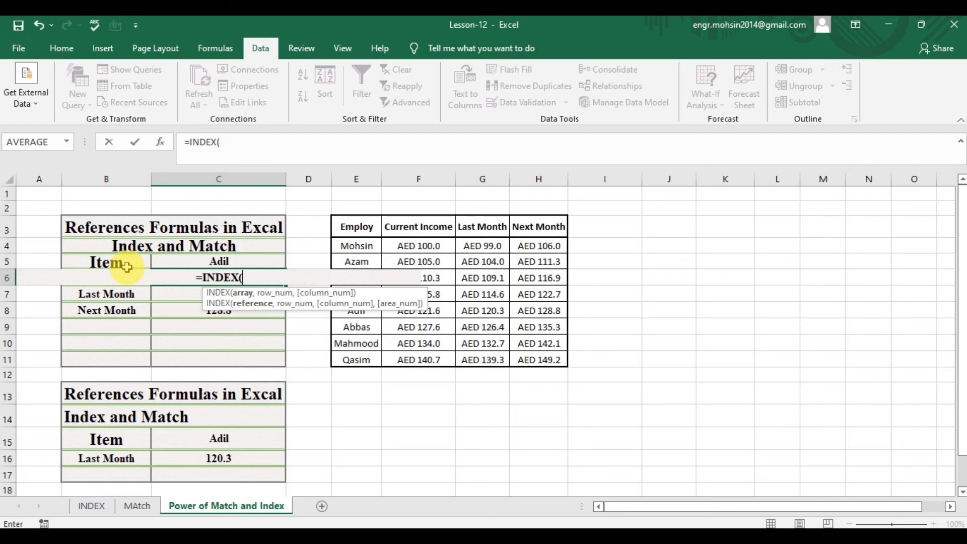
left_click_drag(357, 226, 535, 359)
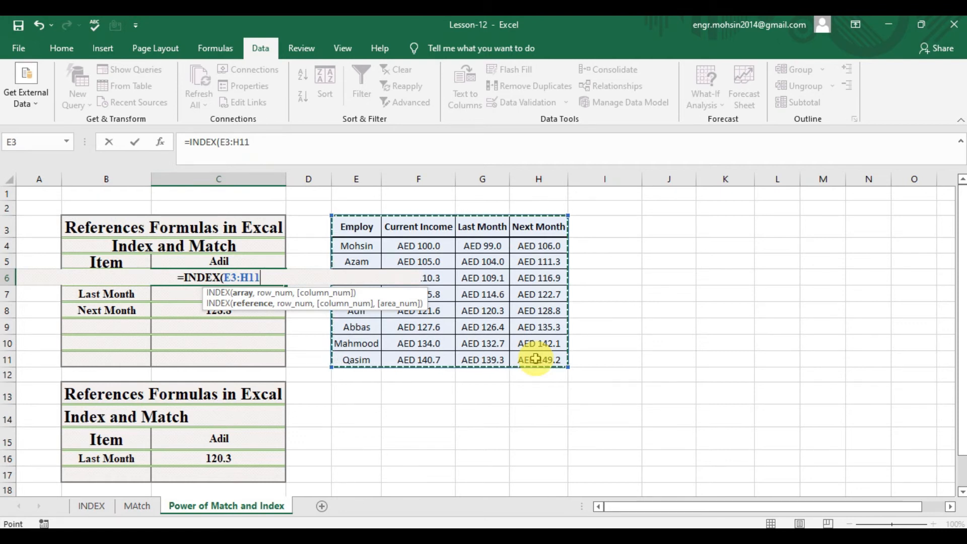
type(",")
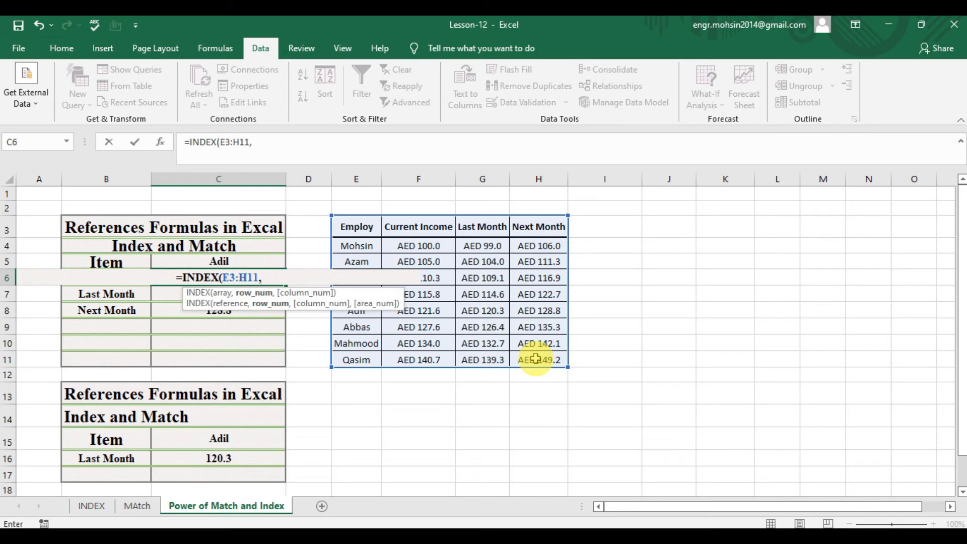
- Add MATCH(C5,E3:E11,0) as the row number argument of the INDEX formula in C6
type("matc")
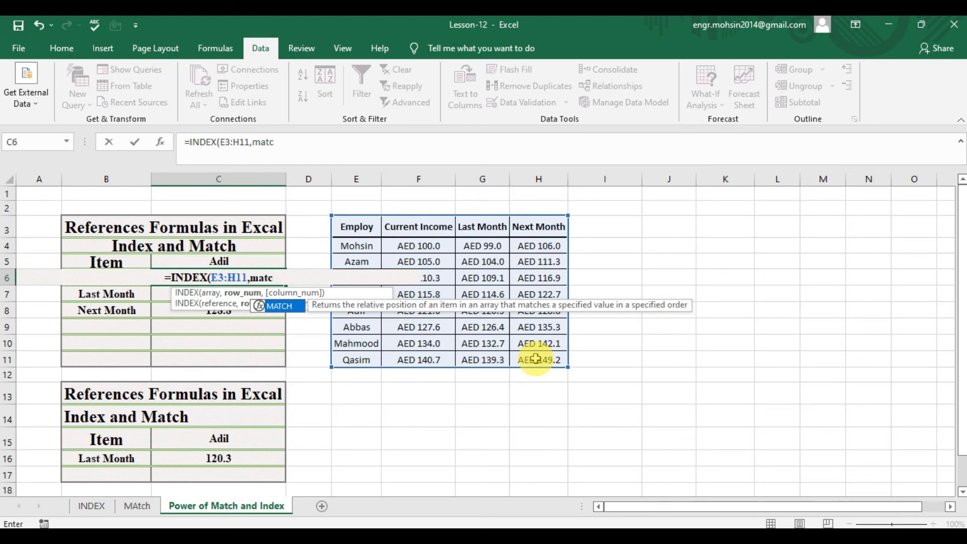
key("Tab")
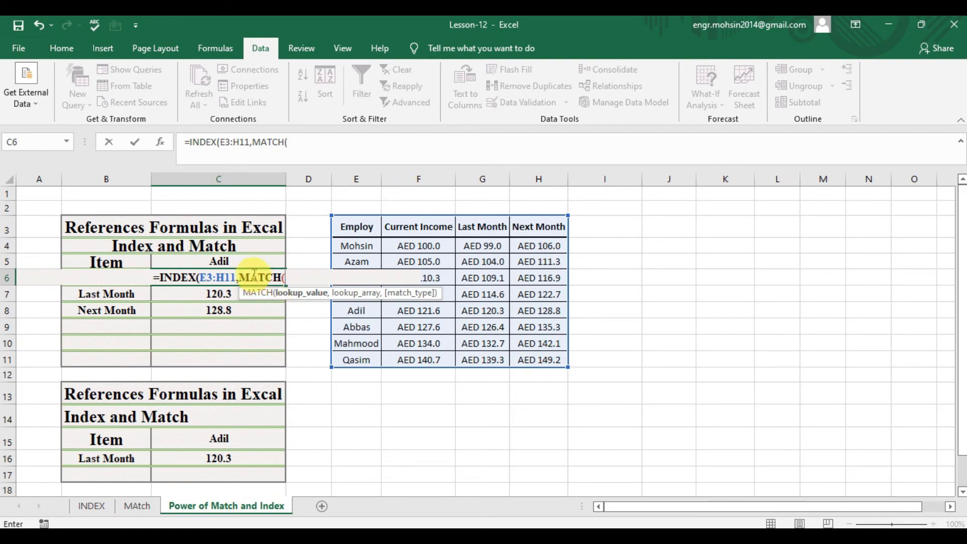
left_click(244, 260)
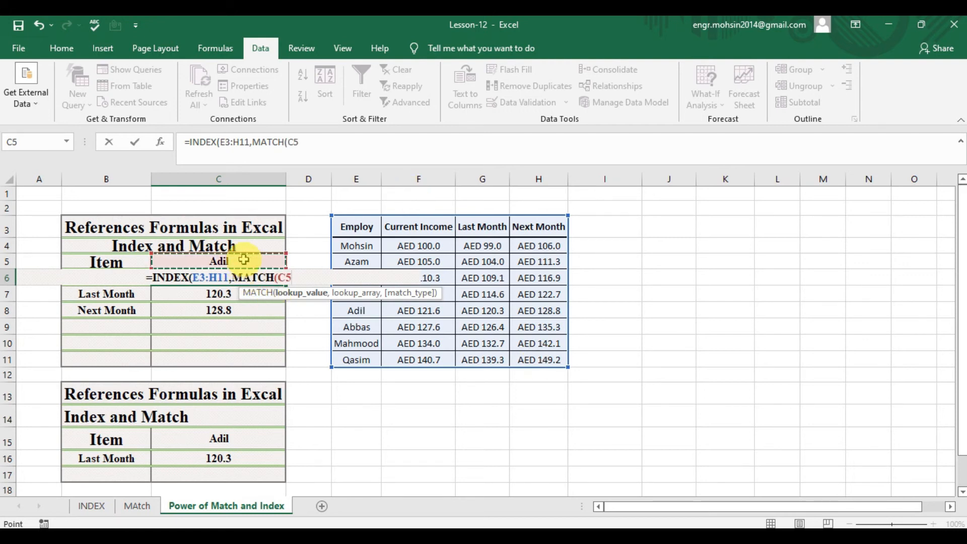
type(",")
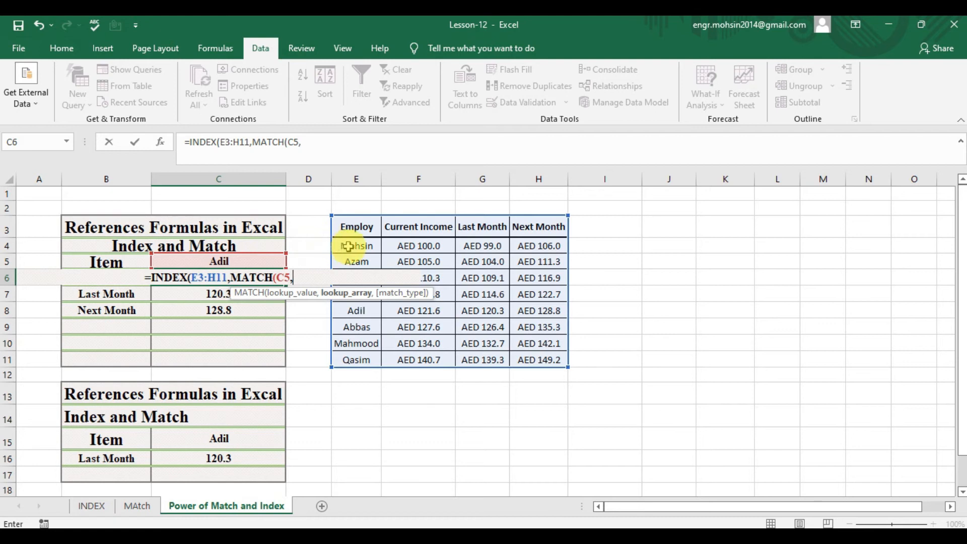
left_click_drag(351, 231, 366, 371)
type(",")
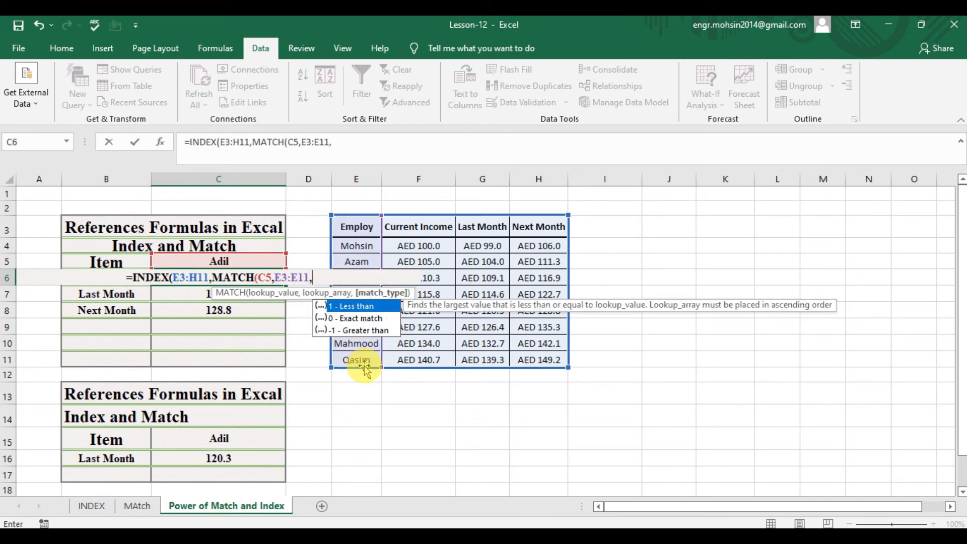
type("0")
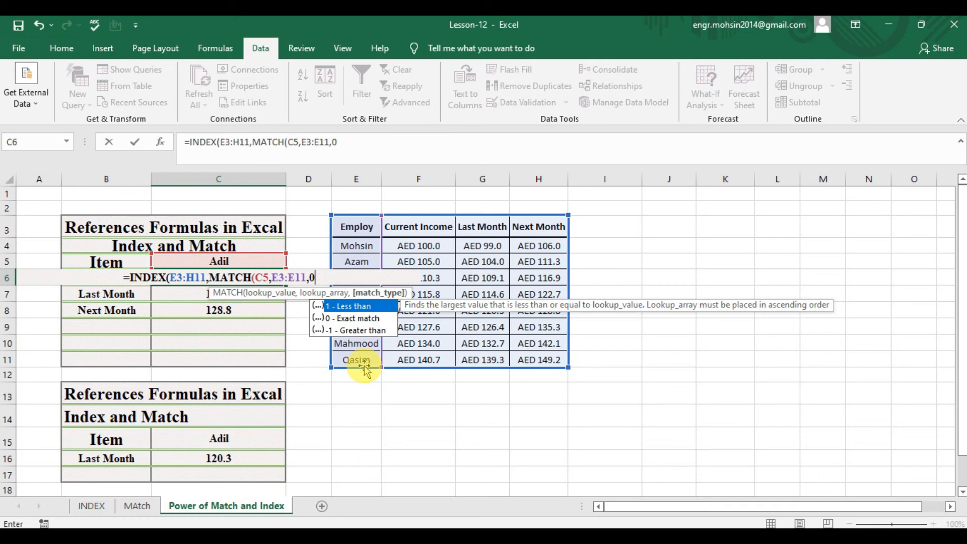
type("),")
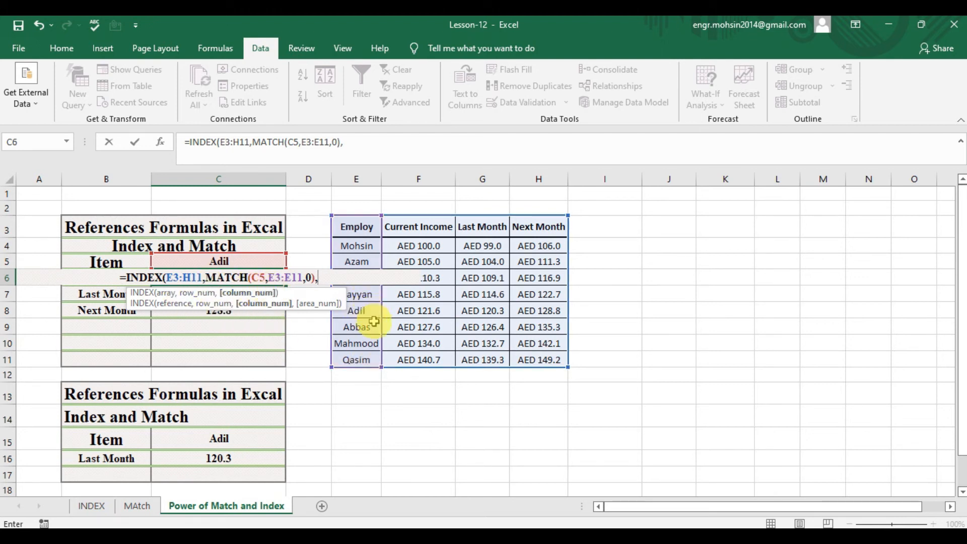
- Add MATCH(B6,E3:H3,0) as the column number argument of the INDEX formula in C6 and close its brackets
type("matc")
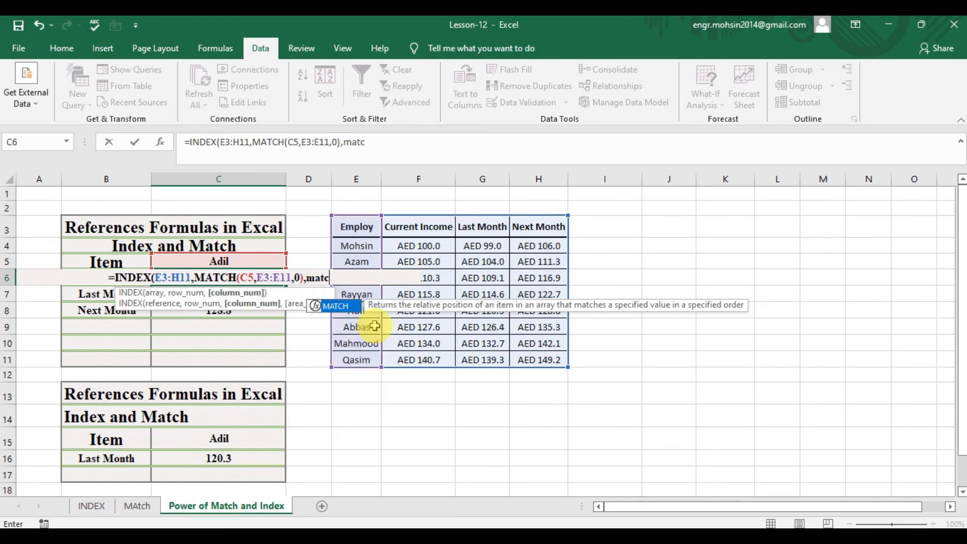
key("Tab")
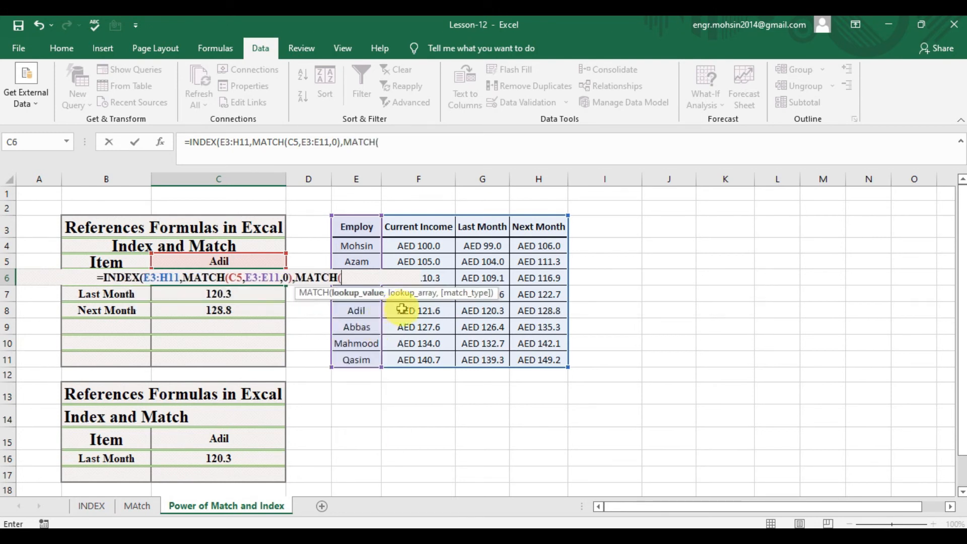
key("Left")
key("Left")
key("Right")
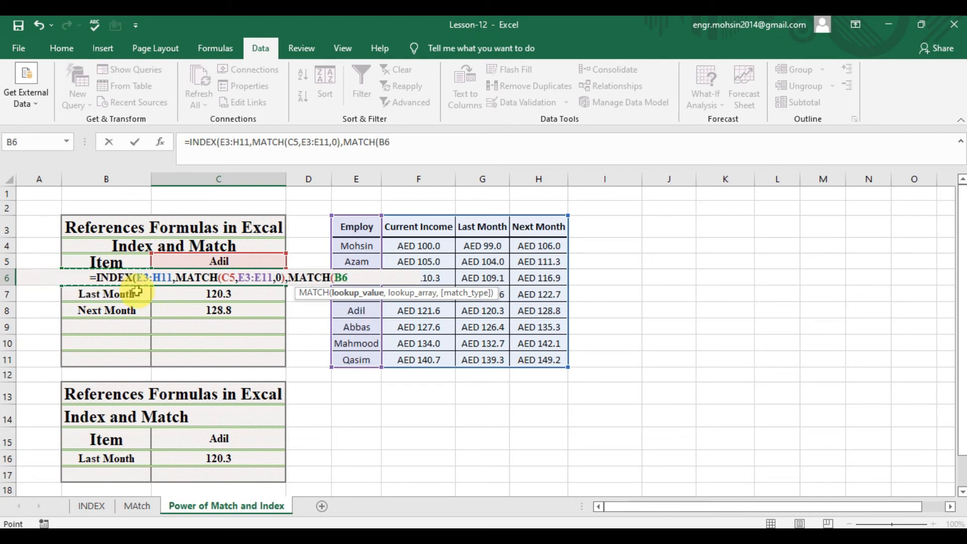
type(",")
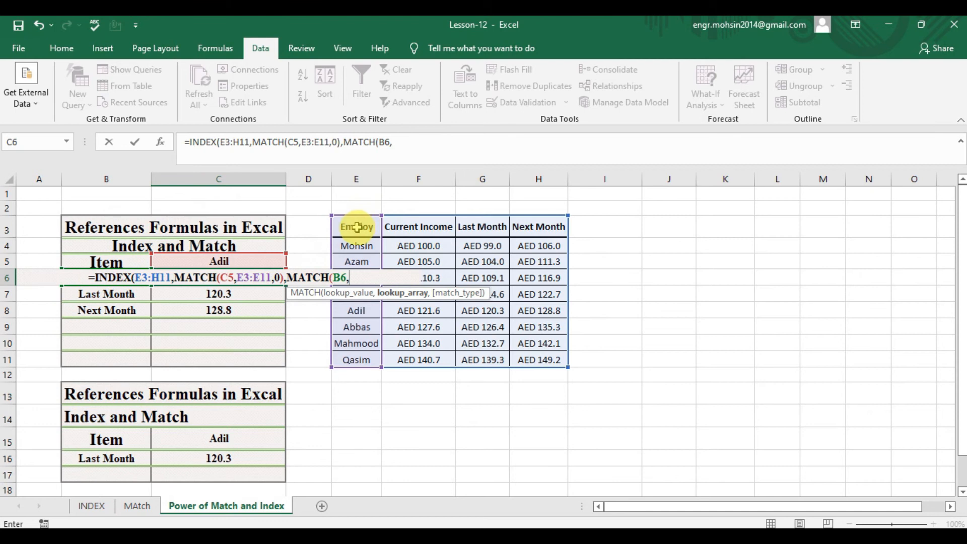
left_click_drag(356, 227, 527, 228)
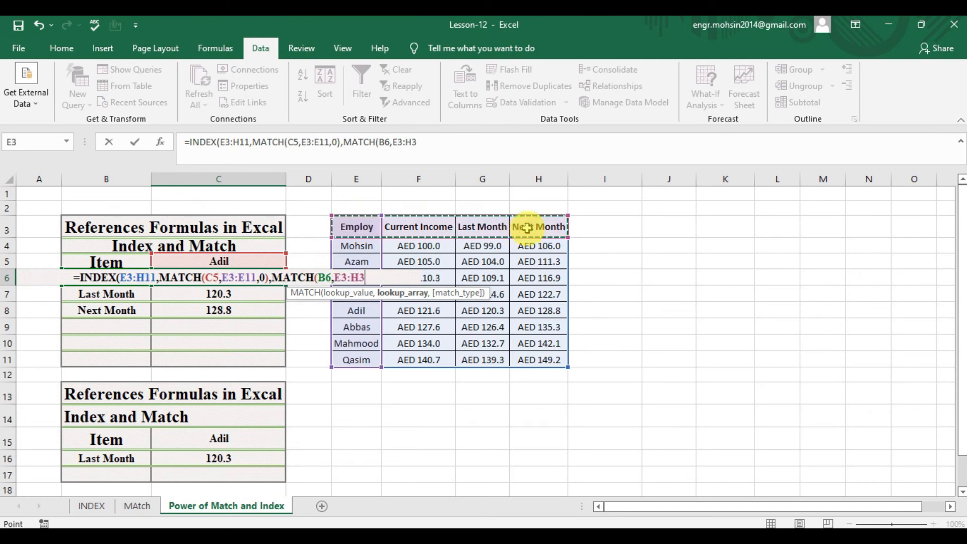
type(",")
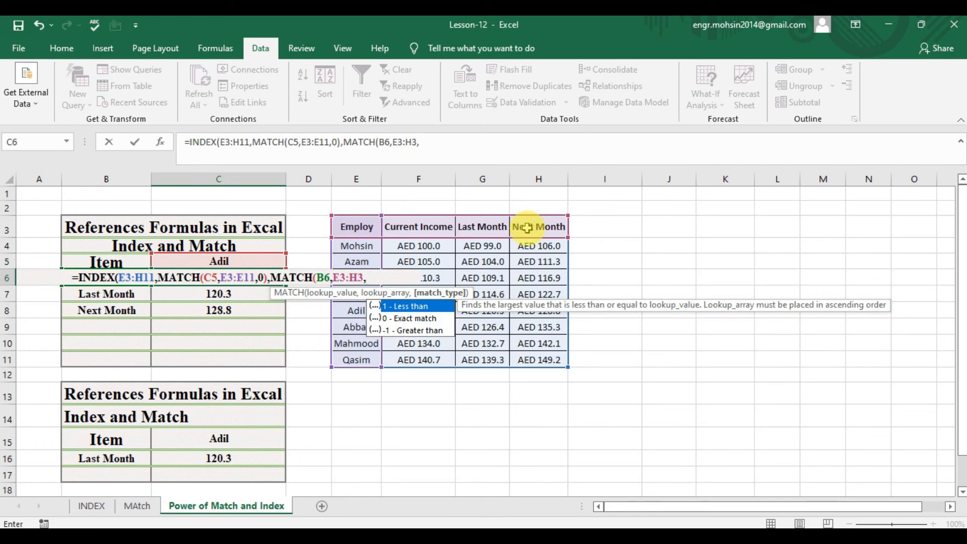
type("0")
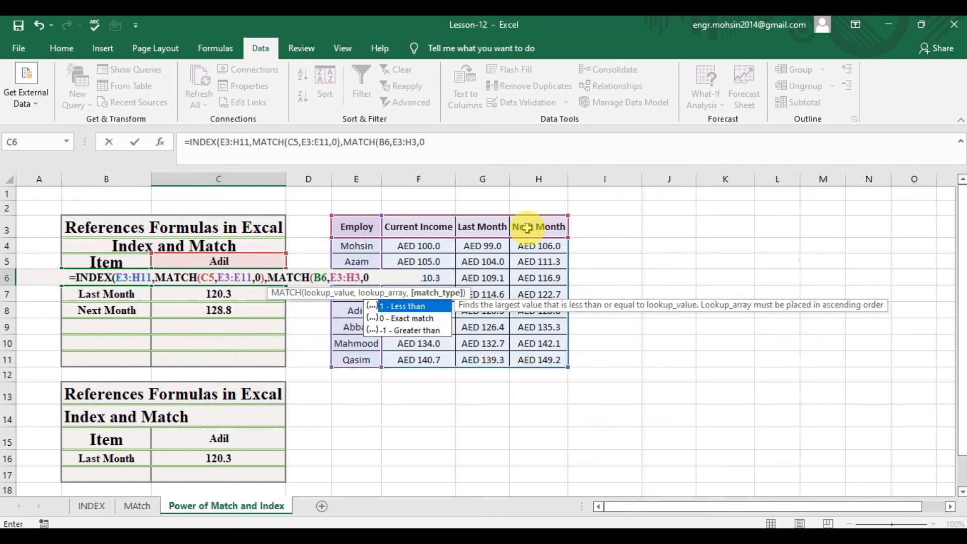
type("))")
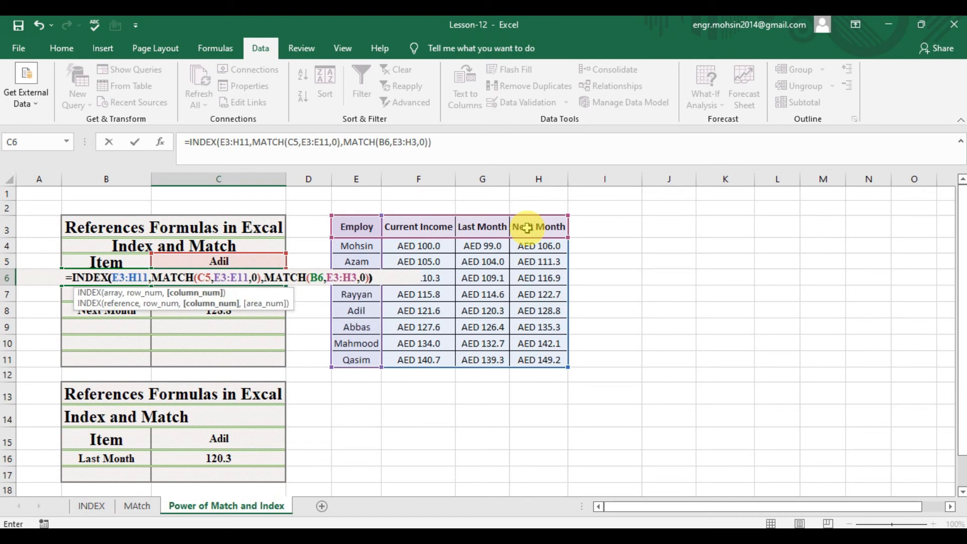
- Make the INDEX array $E$3:$H$11 and the first MATCH's references $C$5 and $E$3:$E$11 absolute in C6
left_click(126, 277)
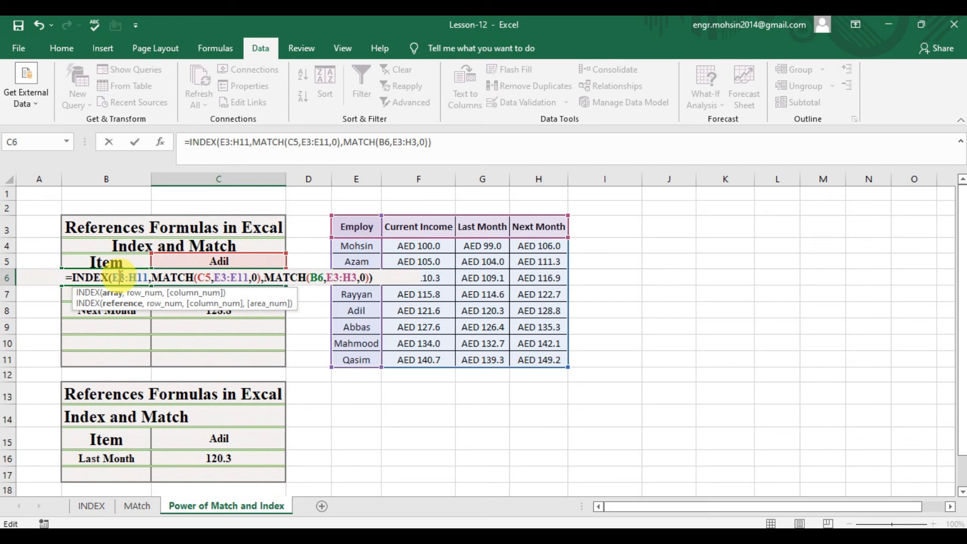
key("F4")
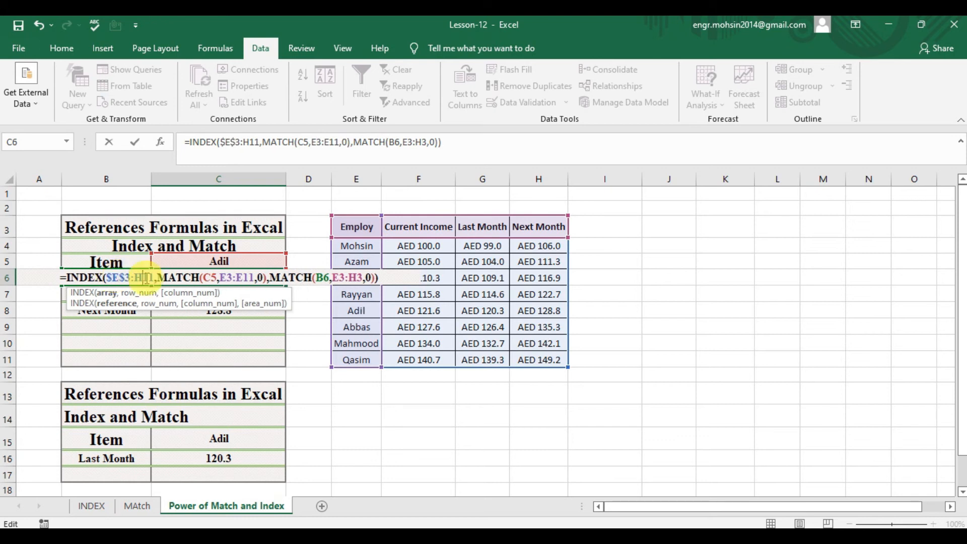
key("F4")
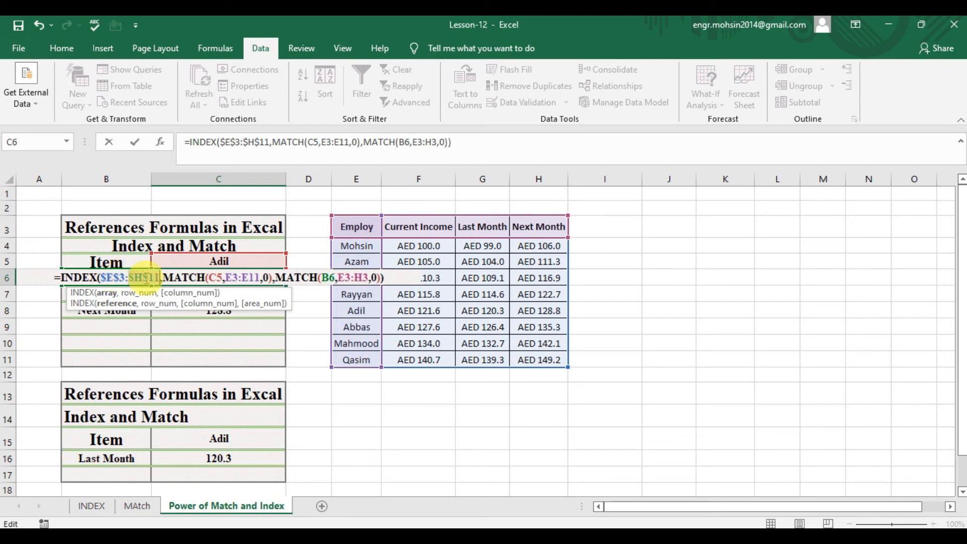
left_click(217, 276)
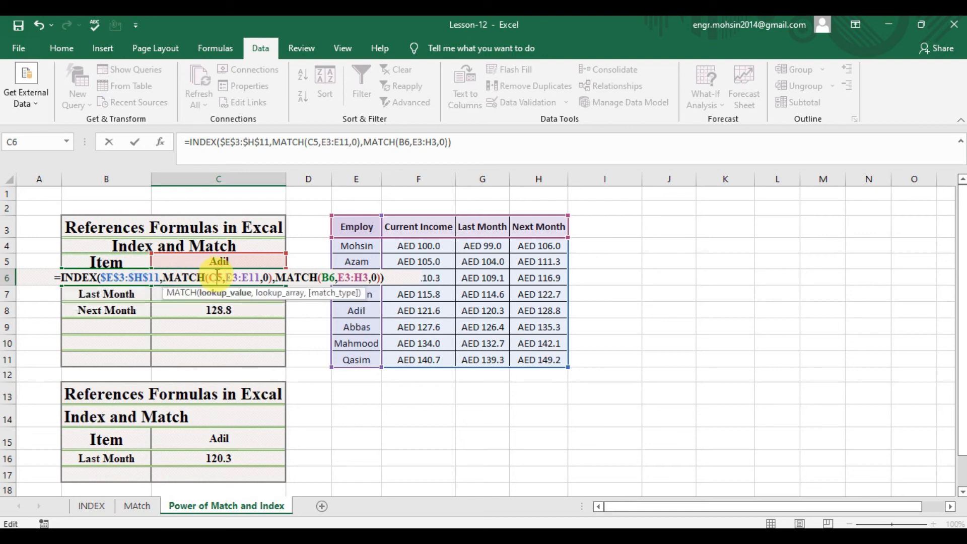
key("F4")
left_click(237, 278)
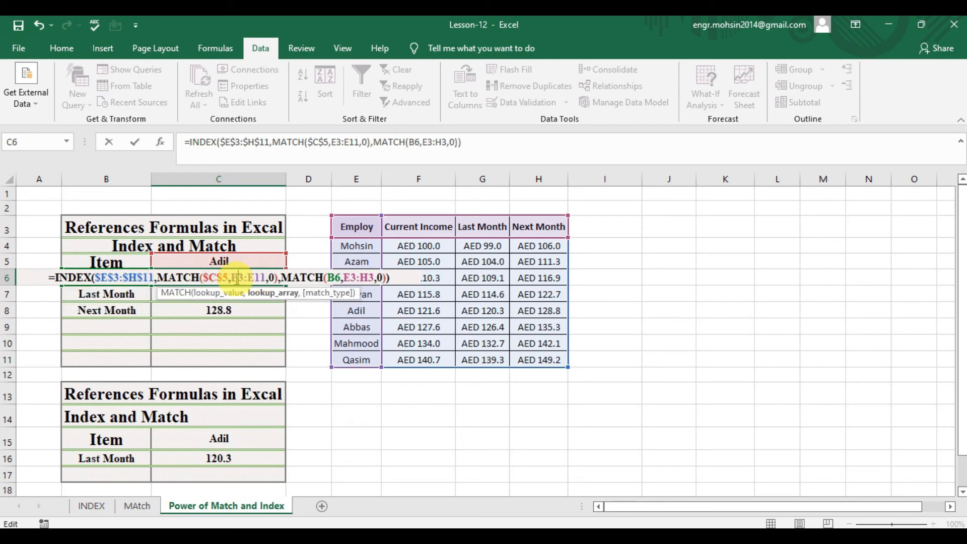
key("F4")
left_click(261, 278)
key("F4")
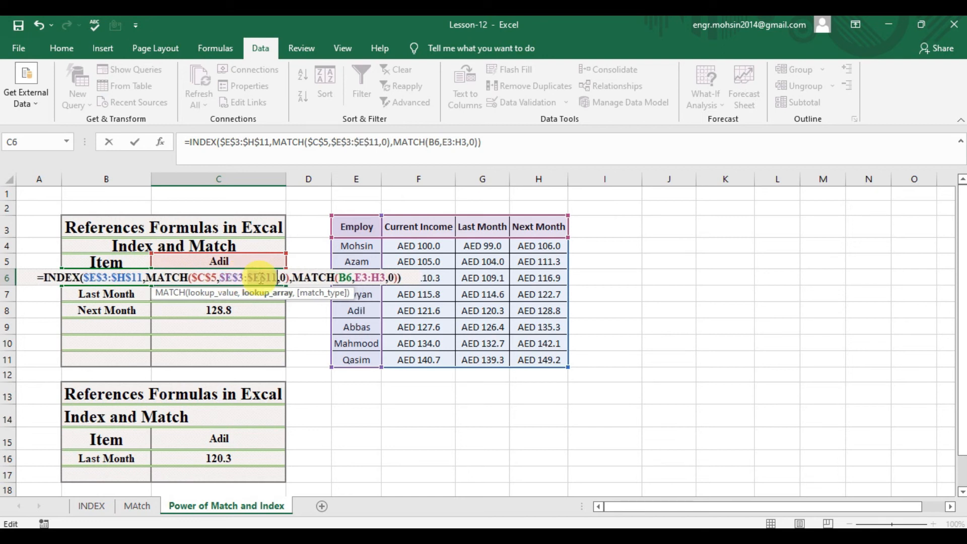
- Make the second MATCH's lookup array absolute as $E$3:$H$3, keeping B6 relative, and commit the formula in C6
left_click(347, 279)
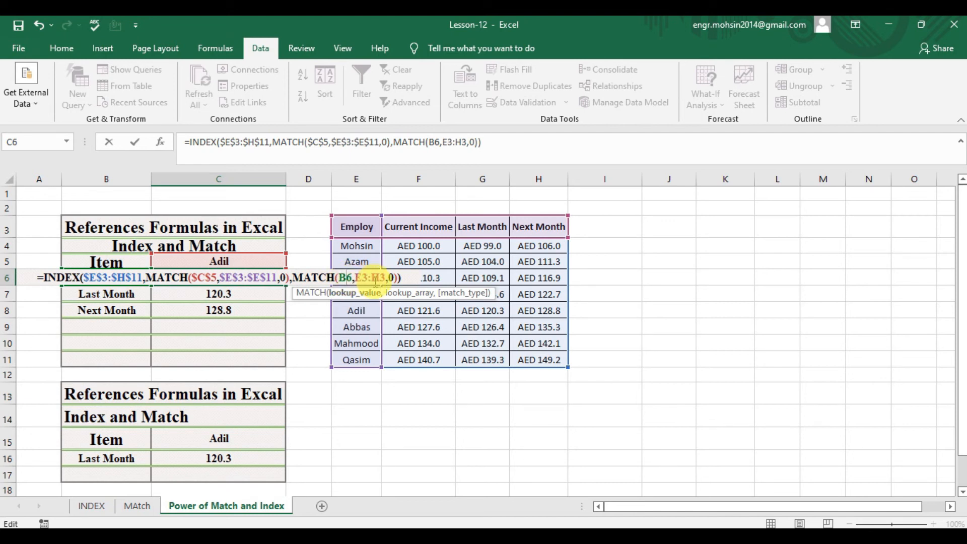
left_click(364, 278)
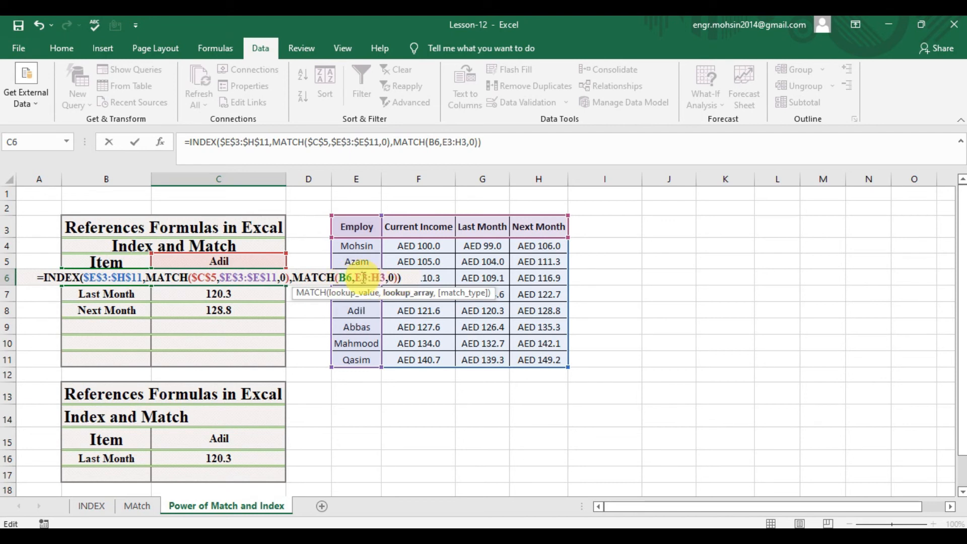
key("F4")
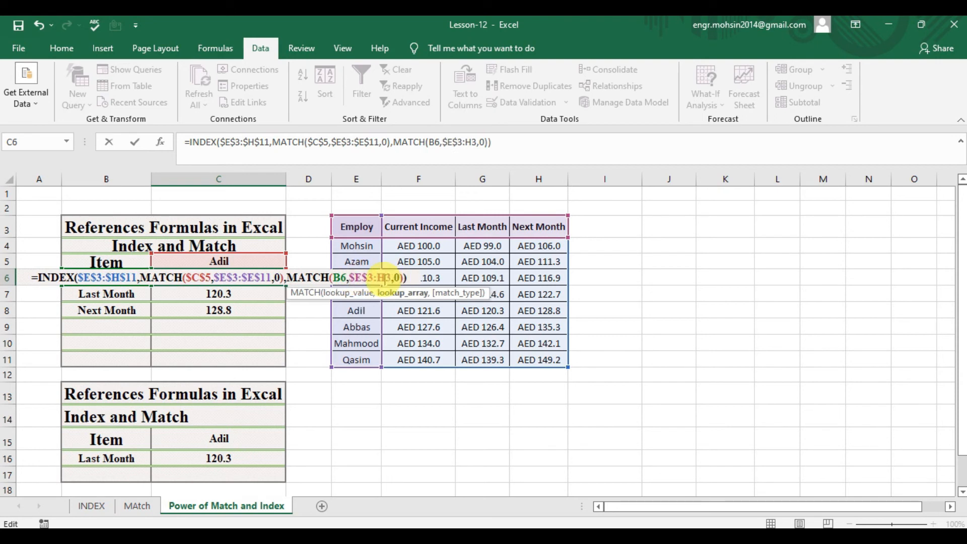
left_click(384, 278)
key("F4")
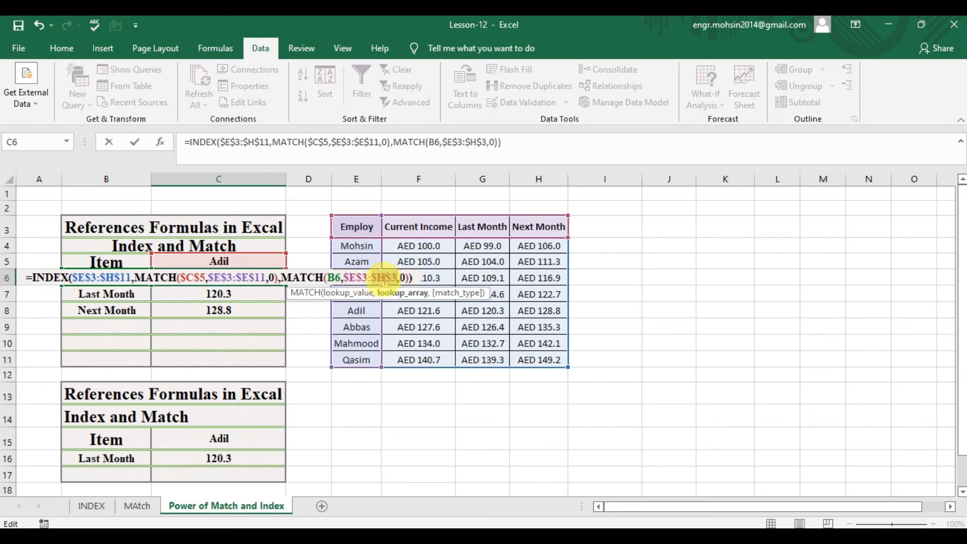
key("Return")
- Copy the income lookup formula from C6 into the Last Month and Next Month cells C7:C8
left_click(226, 274)
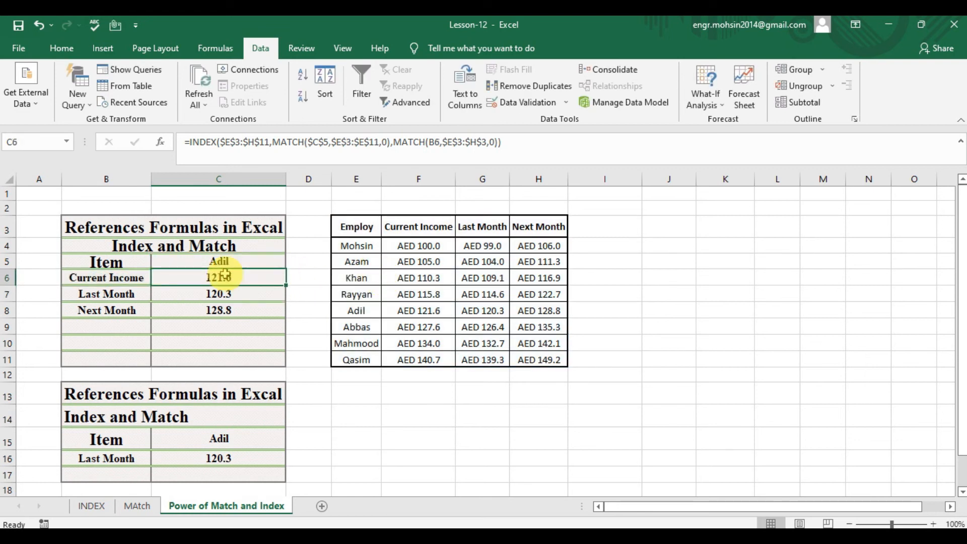
key("ctrl+c")
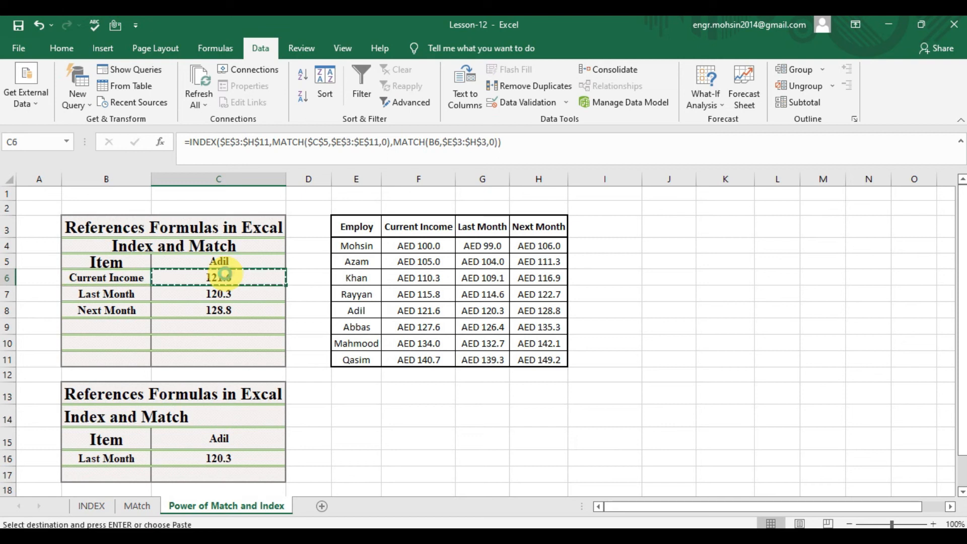
key("Down")
key("Down")
key("Up")
key("shift+Down")
key("shift+Down")
key("shift+Up")
key("ctrl+v")
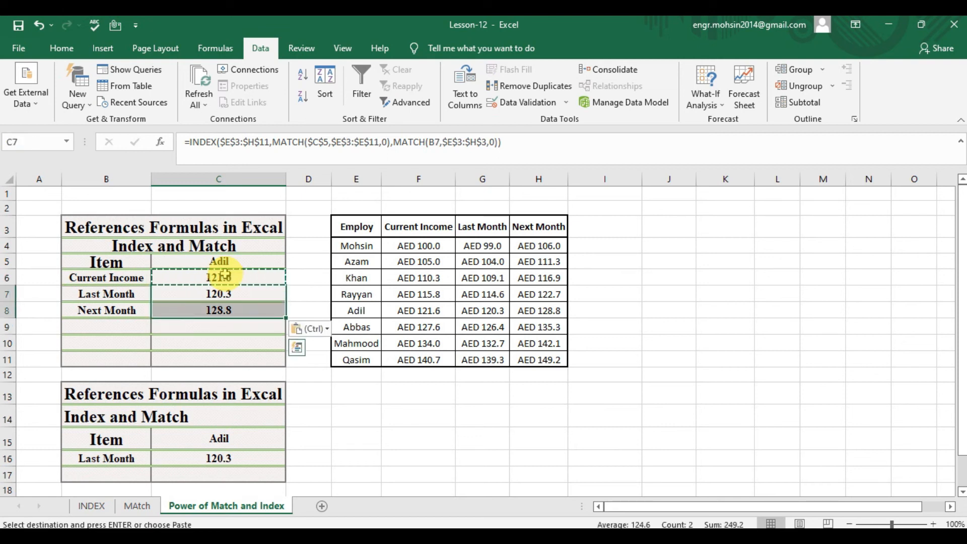
- Test the lookup by choosing the second and then the fourth employee from the drop-down list in C5
key("Up")
key("Up")
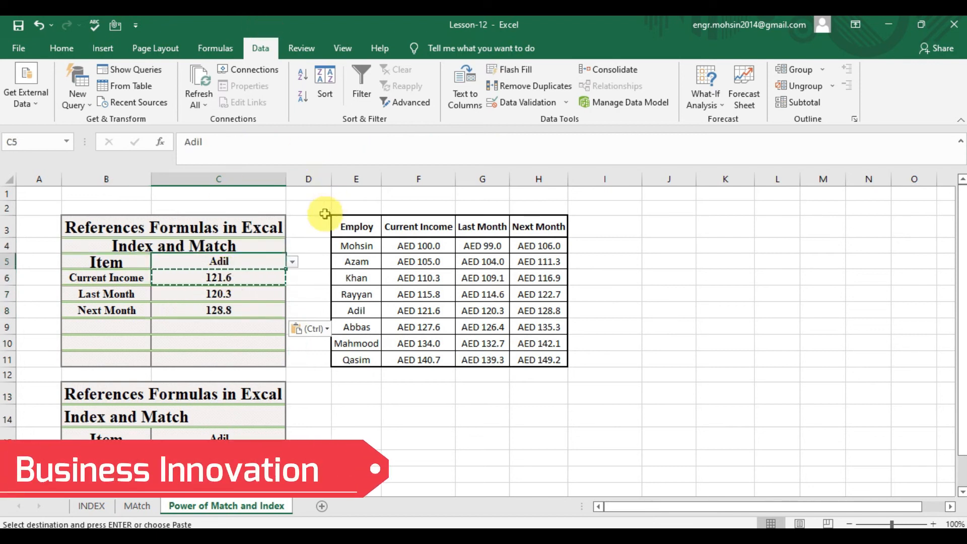
left_click(292, 263)
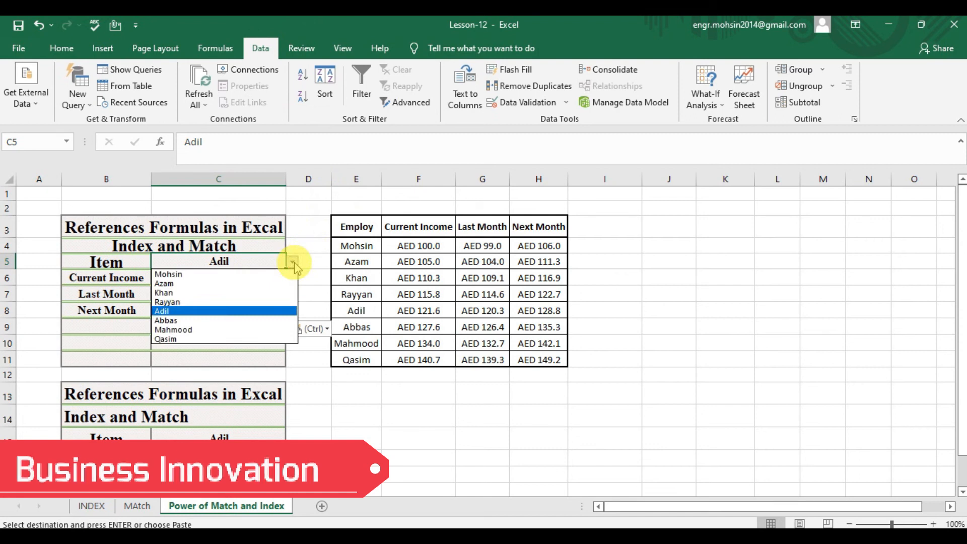
left_click(246, 284)
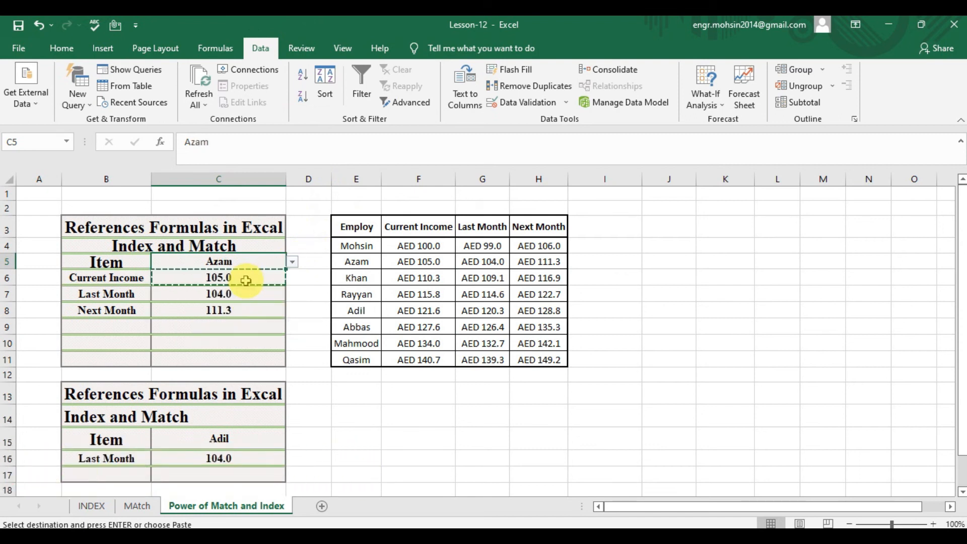
left_click(292, 264)
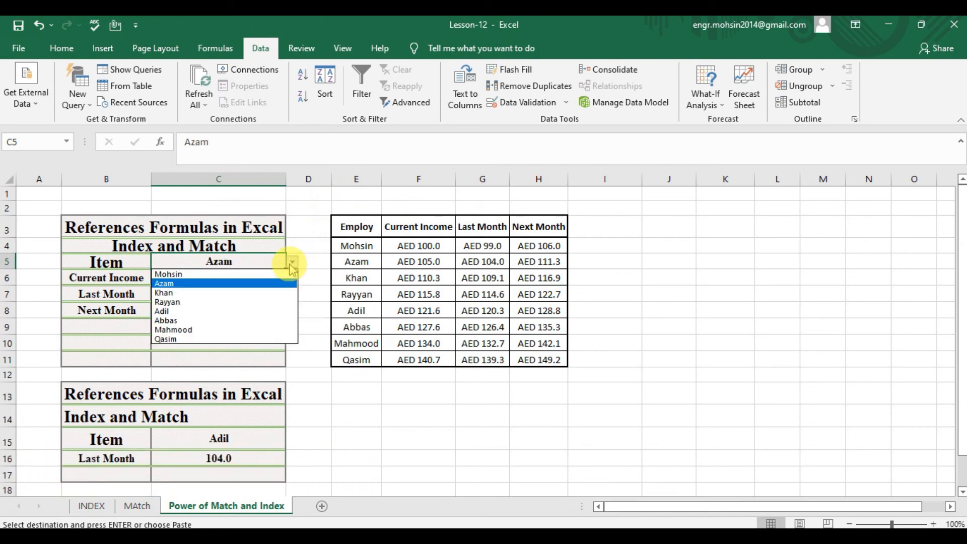
left_click(224, 303)
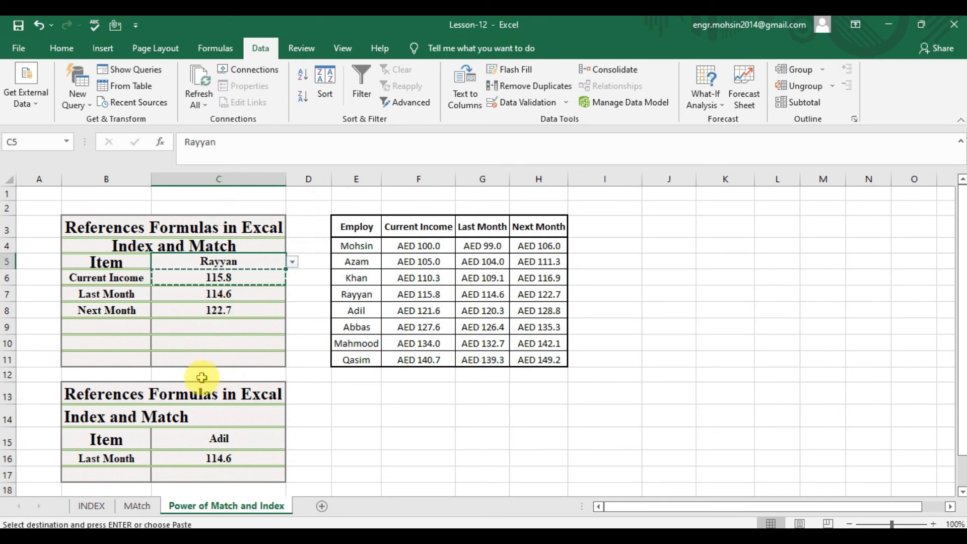
- Compare the second Index and Match block in rows 13 to 16 with the income labels in B6:B8
left_click(155, 412)
left_click(110, 415)
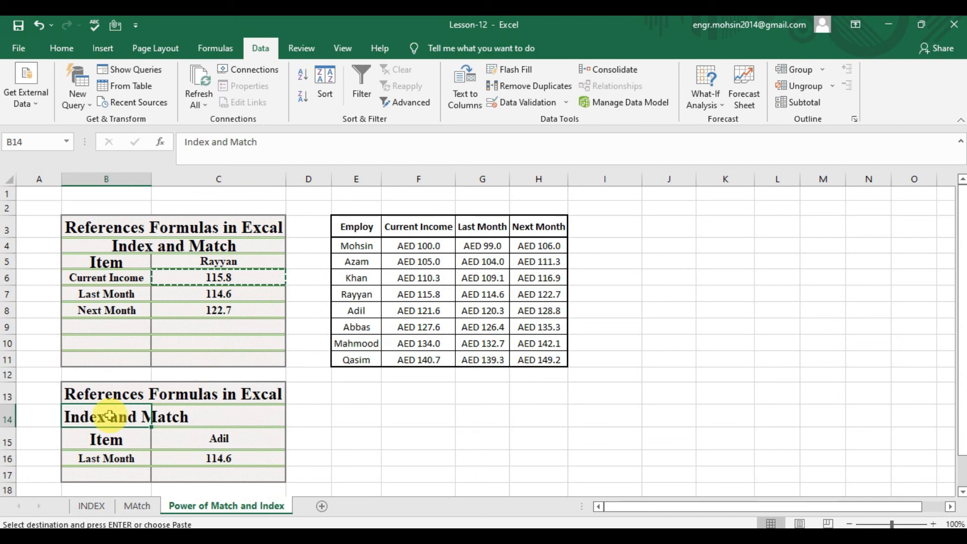
key("Down")
key("Down")
key("Up")
key("Up")
key("Up")
key("Up")
key("Up")
key("Up")
key("Up")
key("Up")
key("Up")
key("Up")
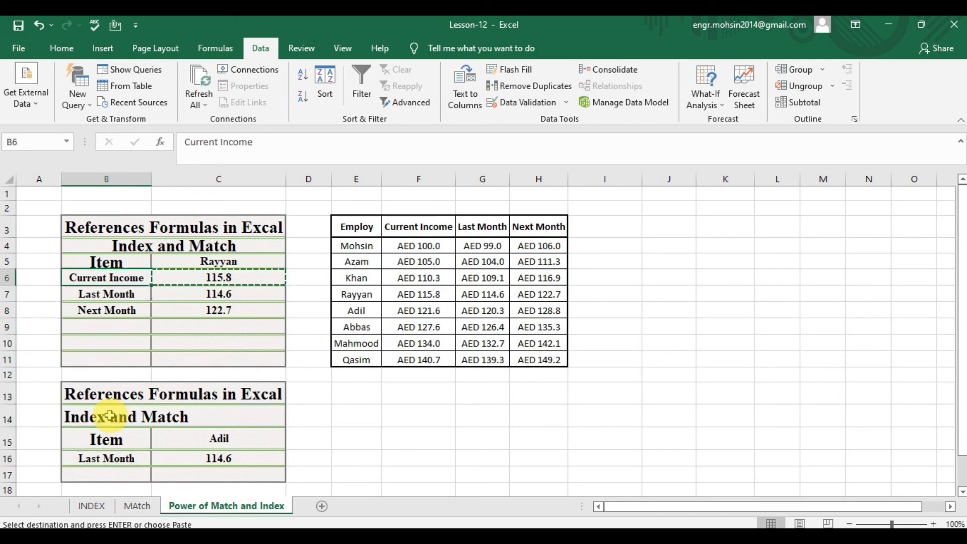
key("shift+Down")
key("shift+Down")
key("shift+Down")
key("shift+Up")
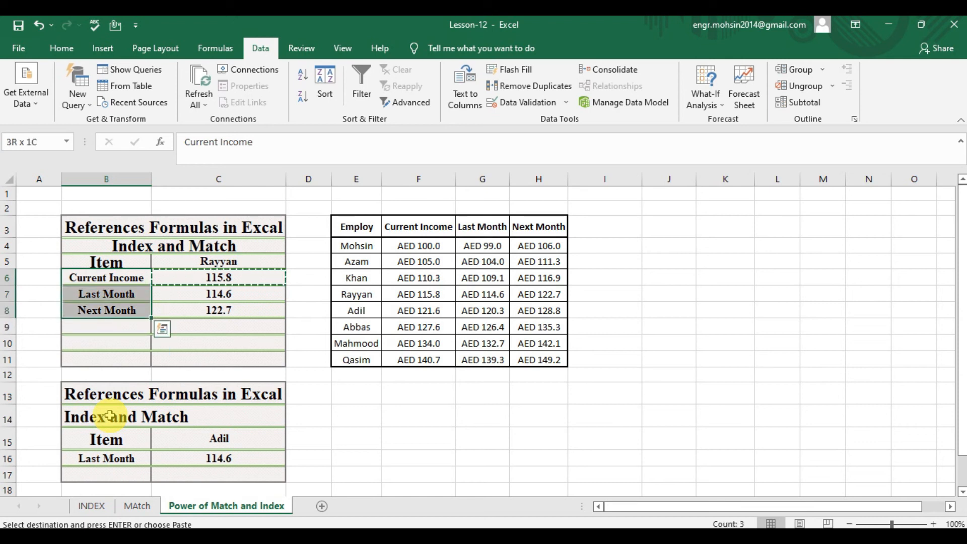
- Inspect the employee drop-down in C15 of the second Index and Match block
left_click(232, 436)
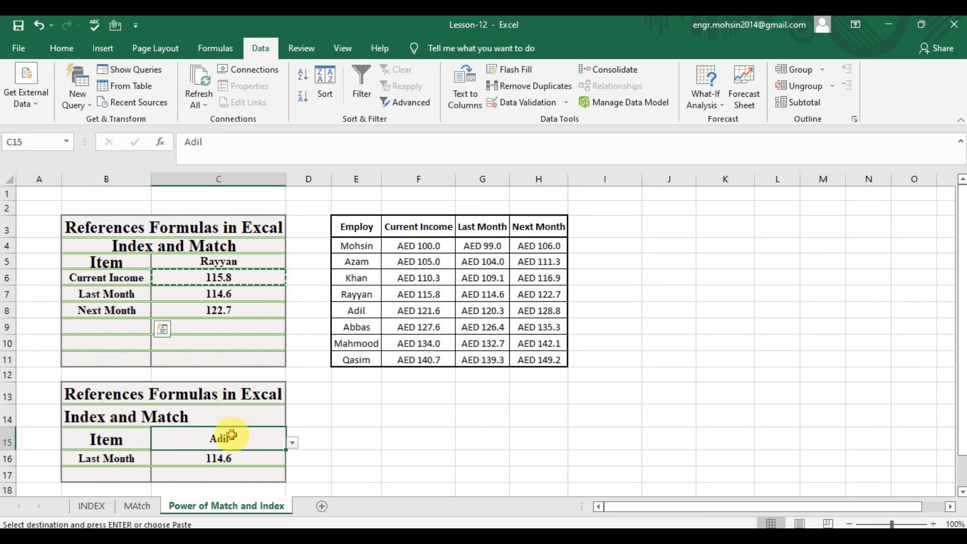
left_click(306, 443)
left_click(279, 436)
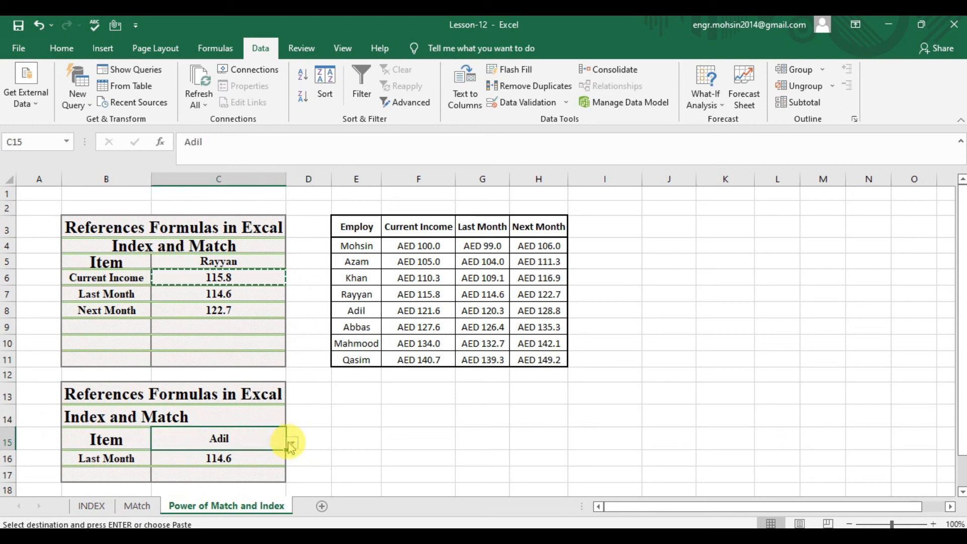
left_click(292, 443)
left_click(149, 443)
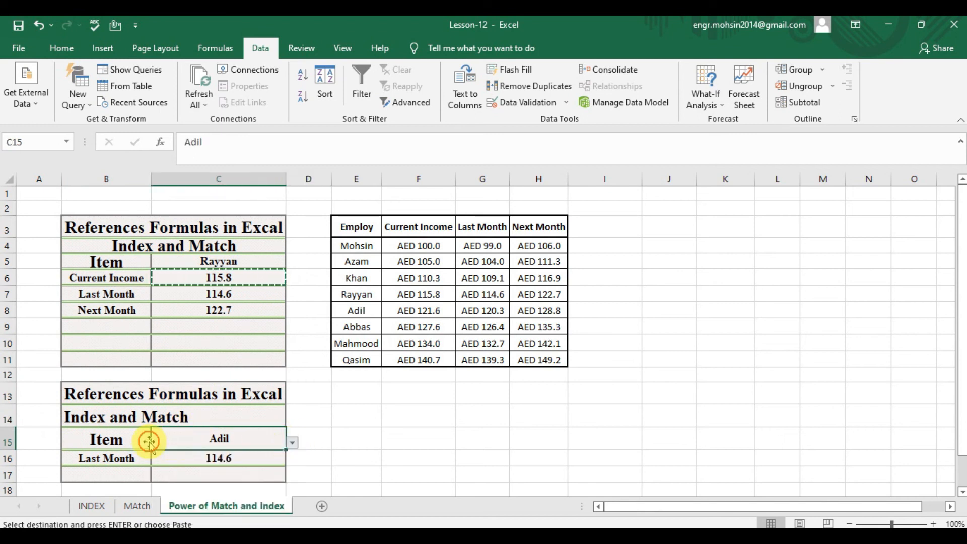
- Restrict cell B16 to a drop-down list sourced from the income column headers, =$F$3:$H$3
left_click(126, 455)
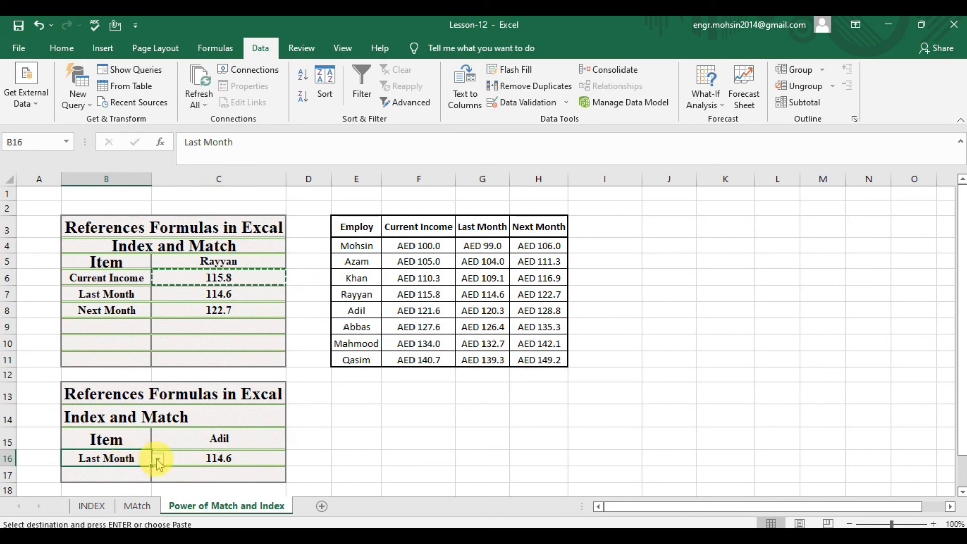
left_click(529, 102)
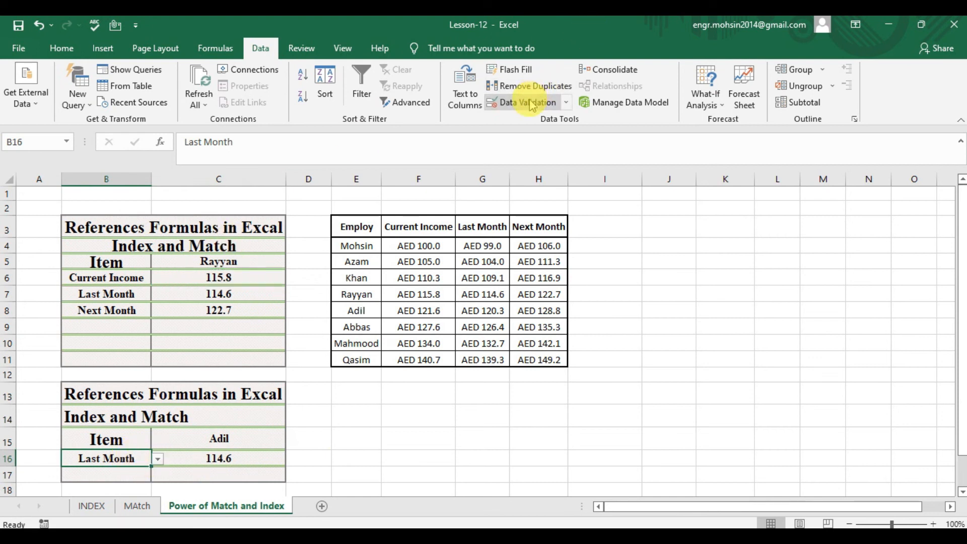
left_click(700, 356)
left_click(699, 356)
left_click_drag(403, 222, 524, 217)
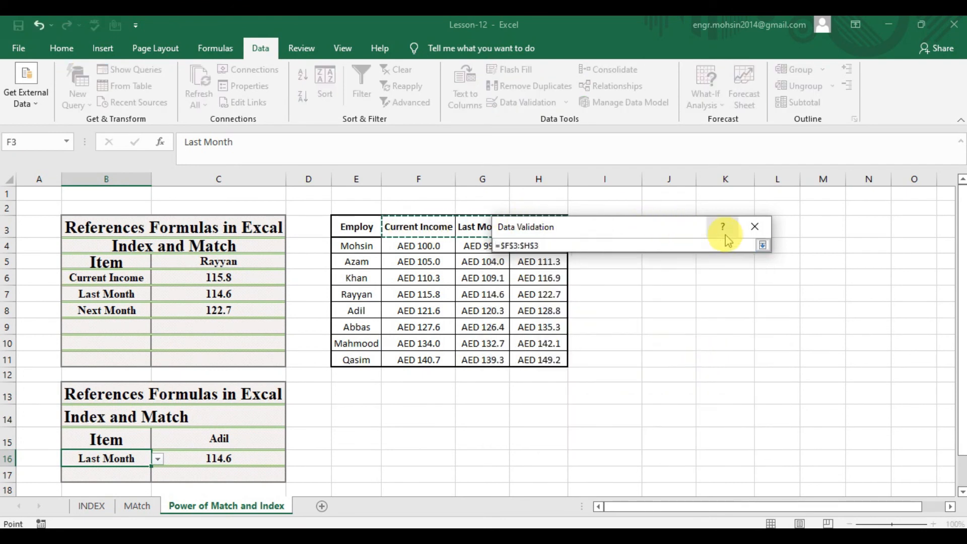
left_click(763, 245)
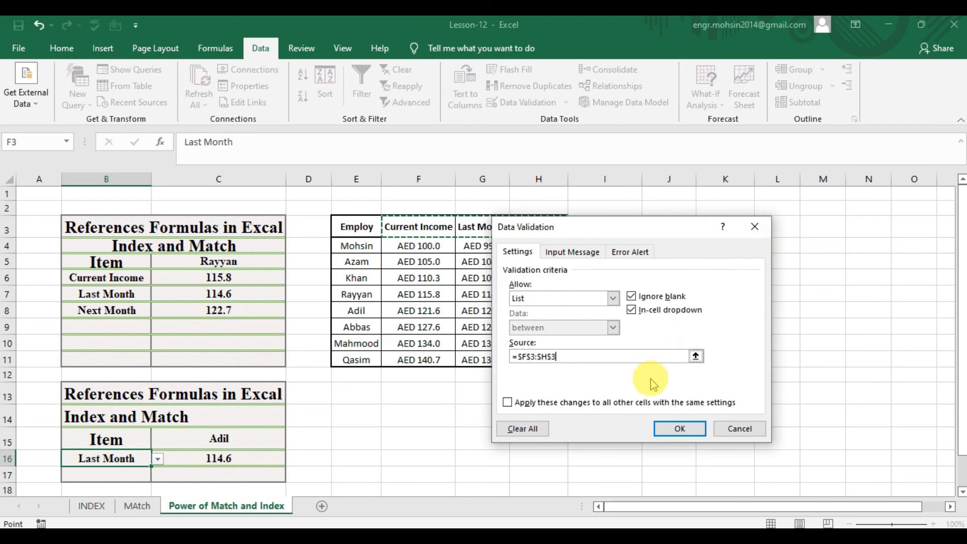
left_click(675, 428)
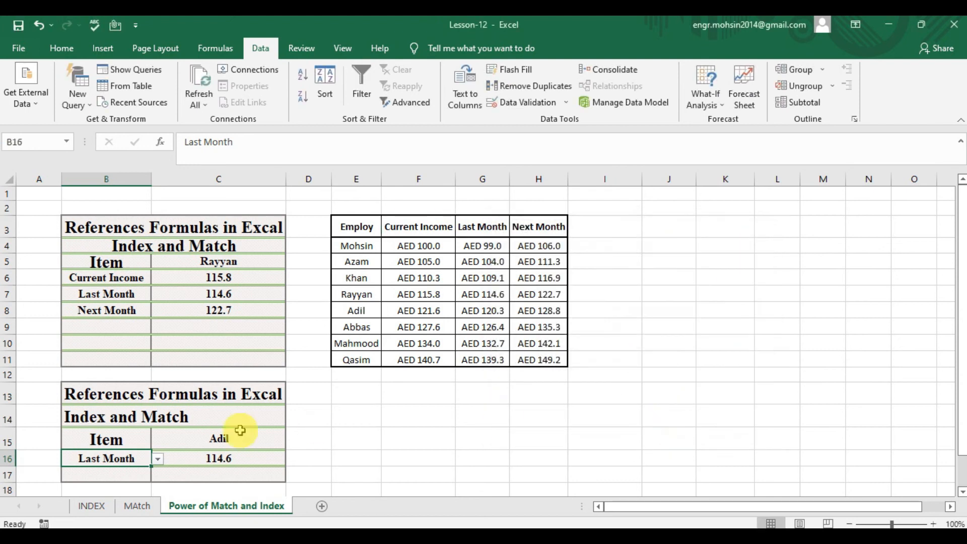
- Replace the formula in C16 with a new INDEX function using the whole employee table E3:H11 as its array
left_click(218, 457)
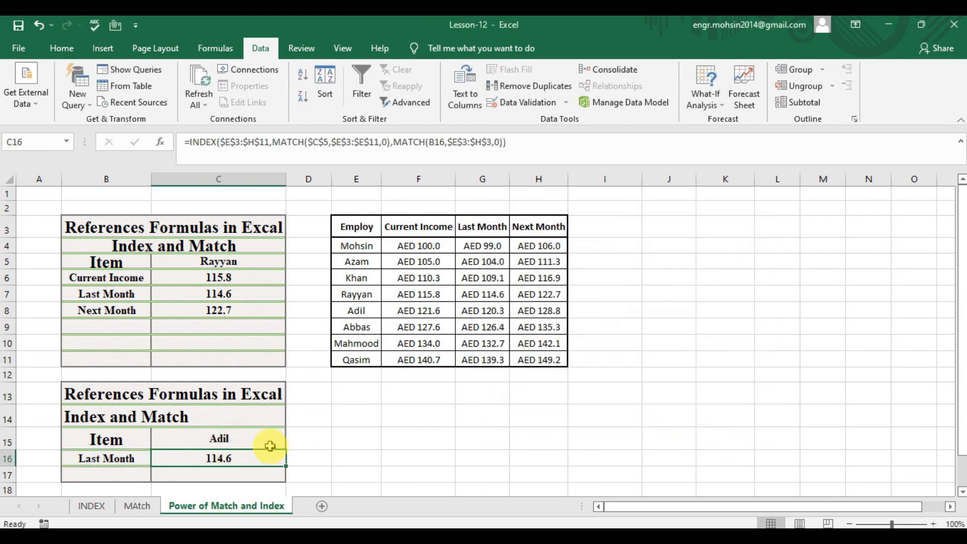
type("=")
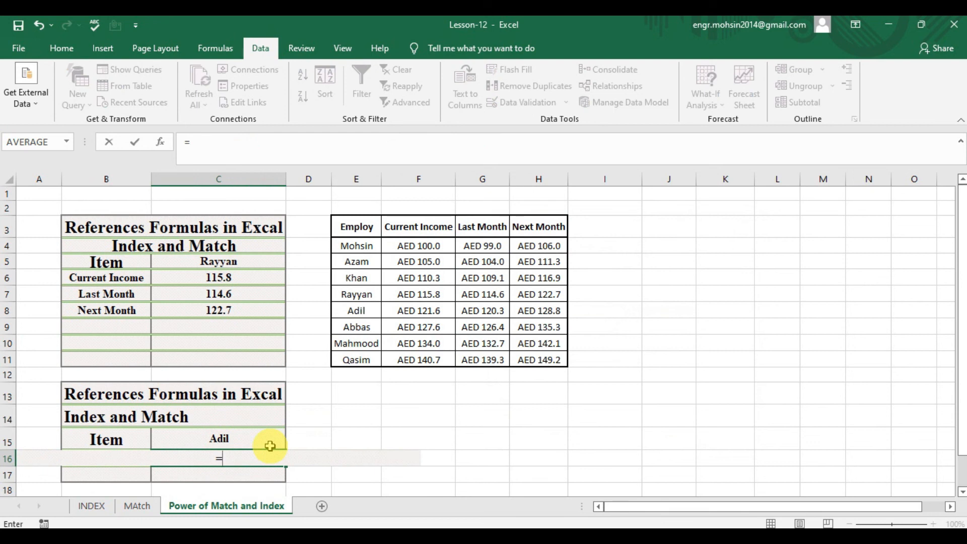
type("index")
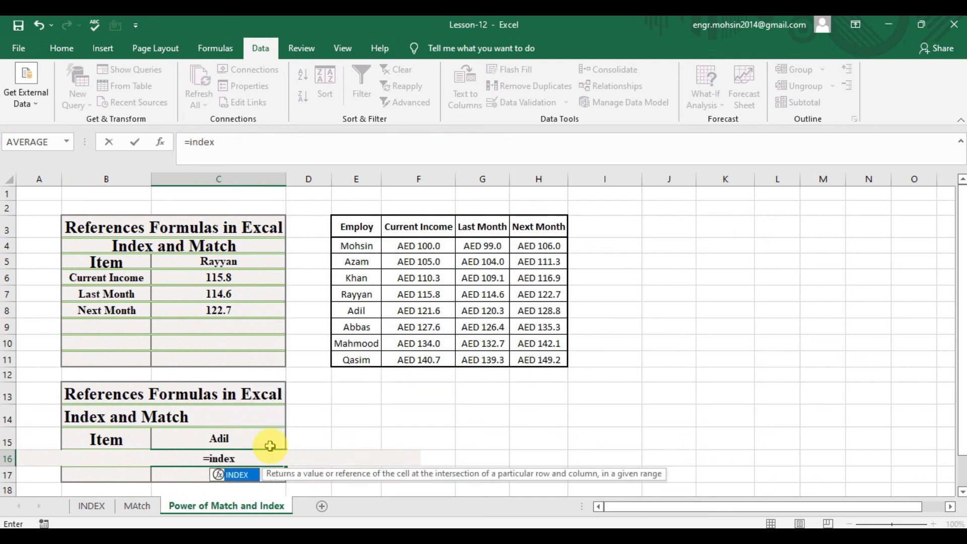
key("Tab")
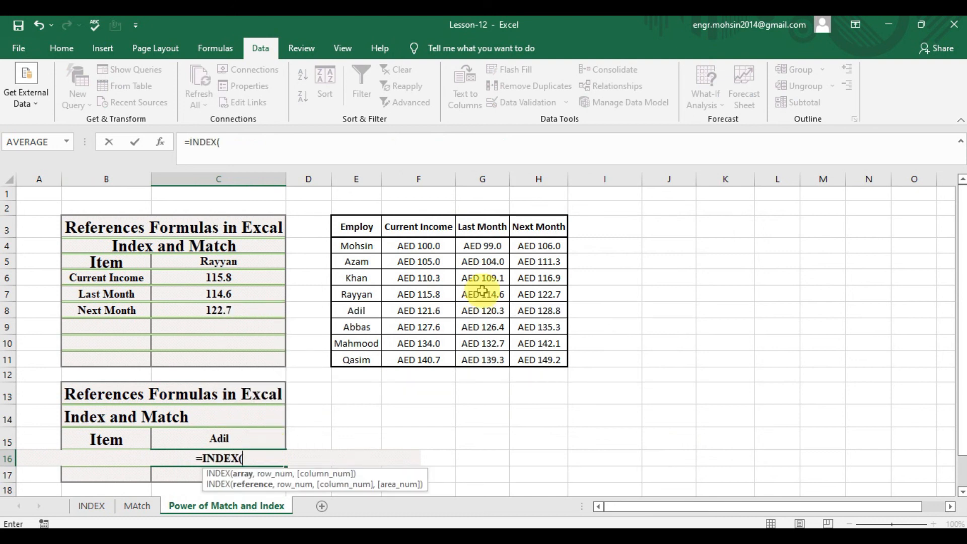
left_click_drag(356, 226, 537, 358)
type(",")
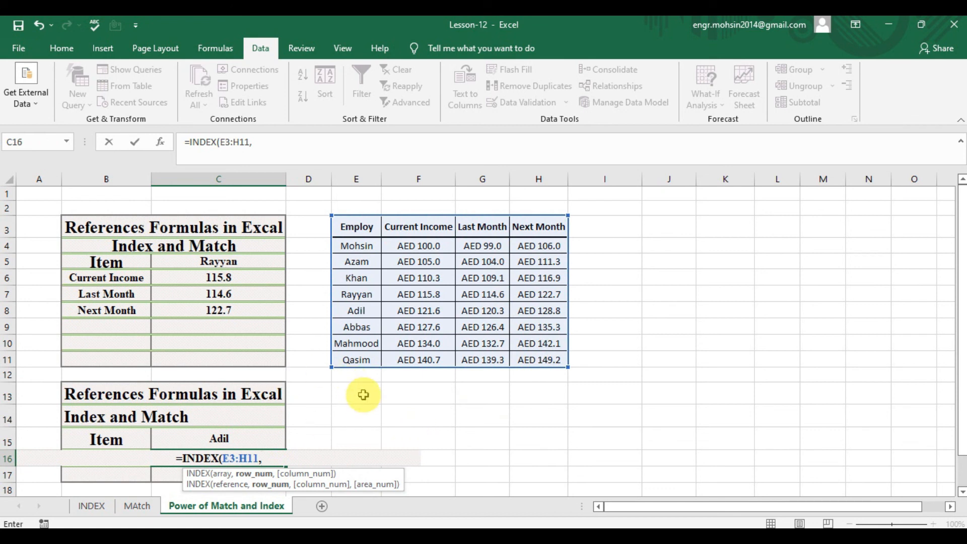
- Add the row argument MATCH(C15,E3:E11,0) to find the selected employee with an exact match
type("match")
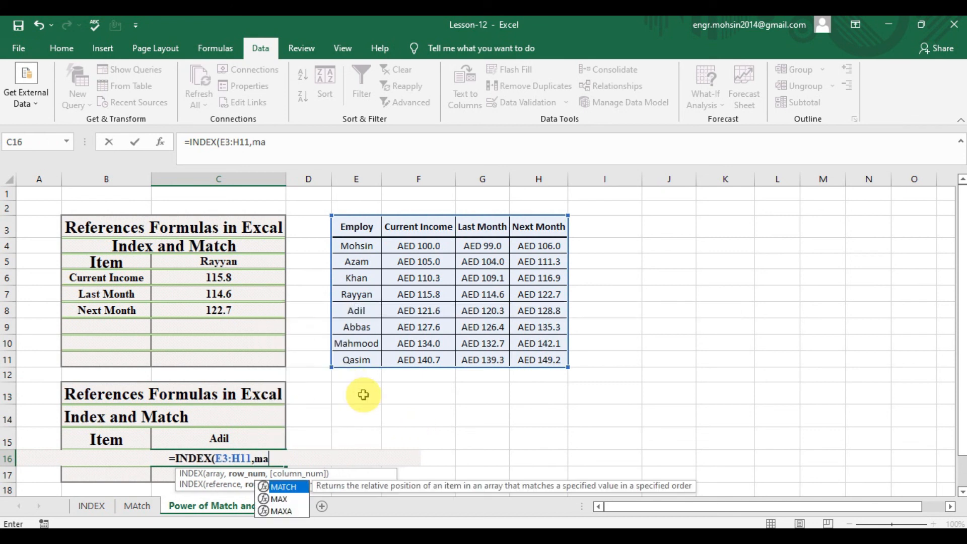
key("Tab")
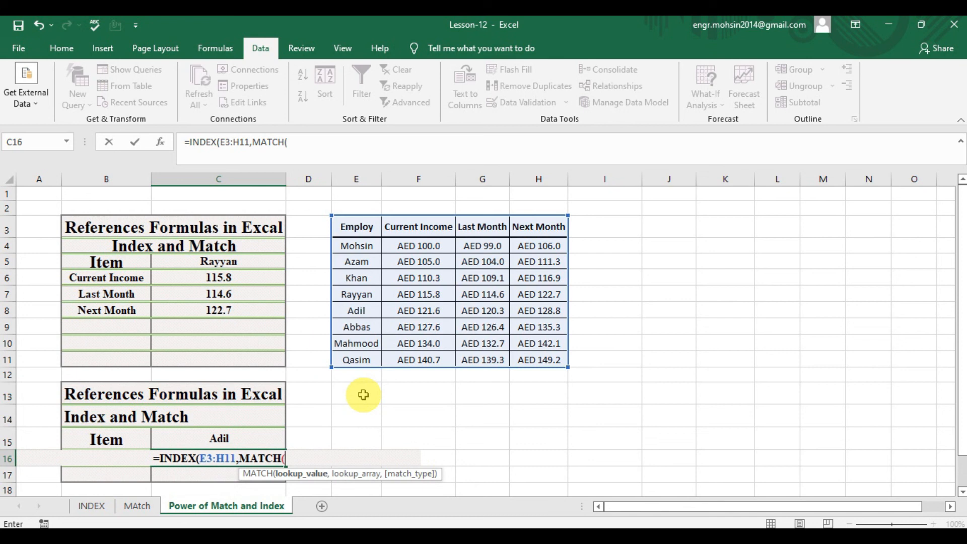
key("Up")
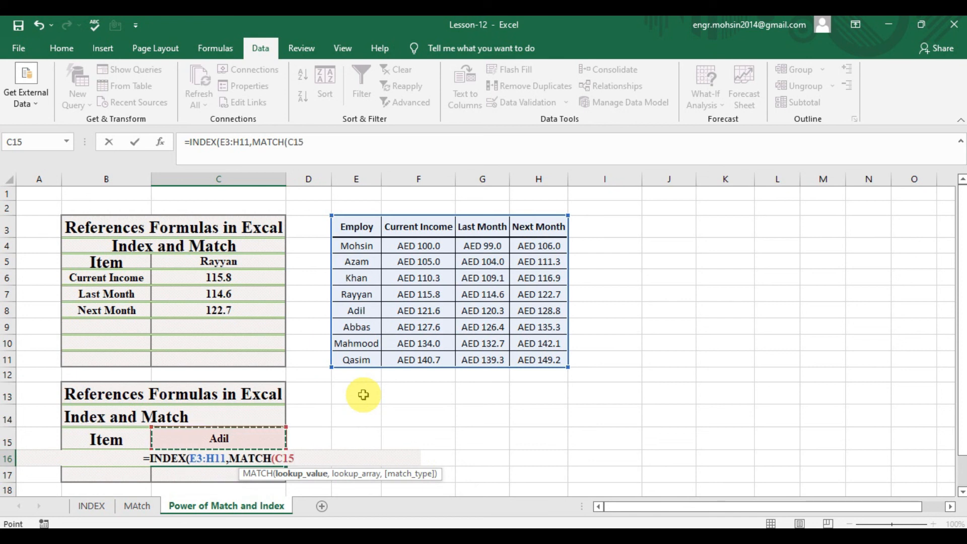
type(",")
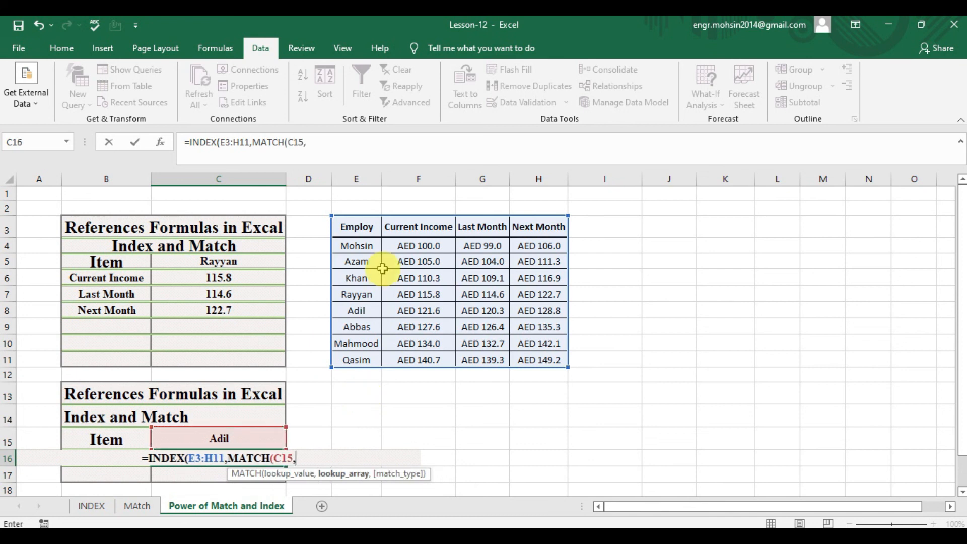
left_click_drag(369, 228, 358, 358)
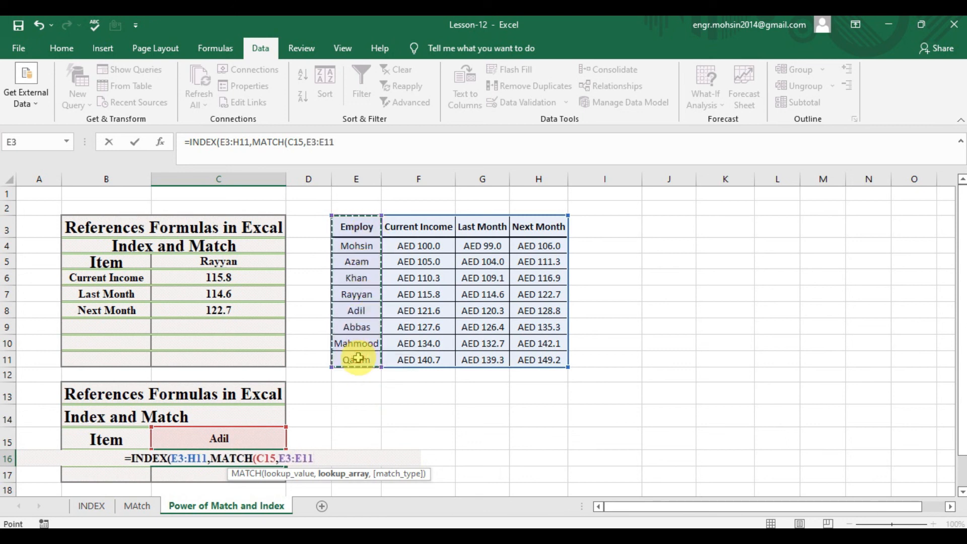
type(",0")
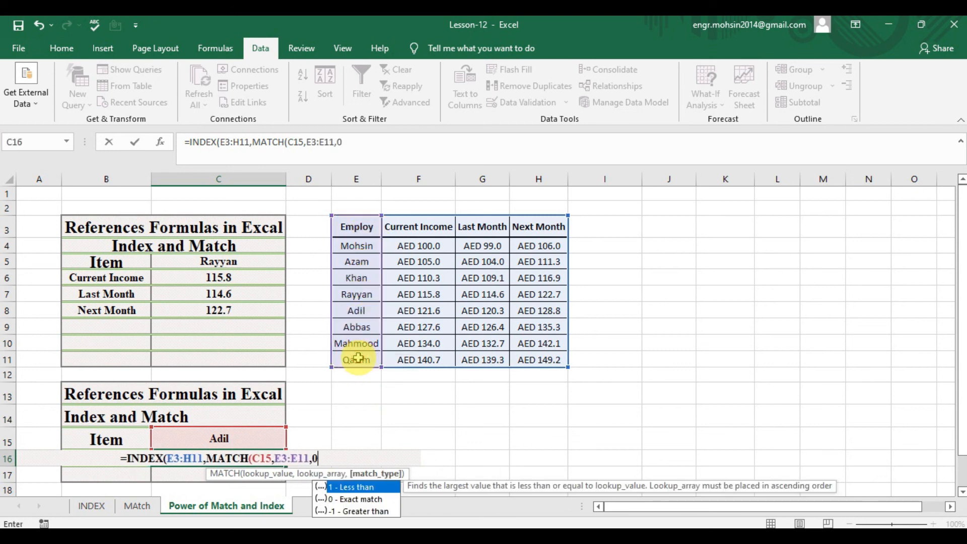
type(")")
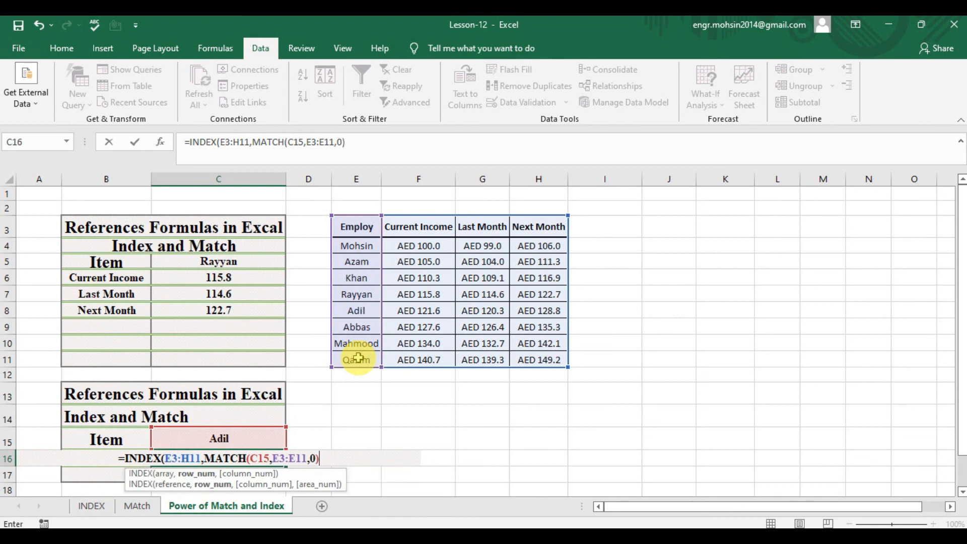
- Add the column argument MATCH(B16,E3:H3,0) for the selected income header and complete the INDEX formula in C16
type(",mach")
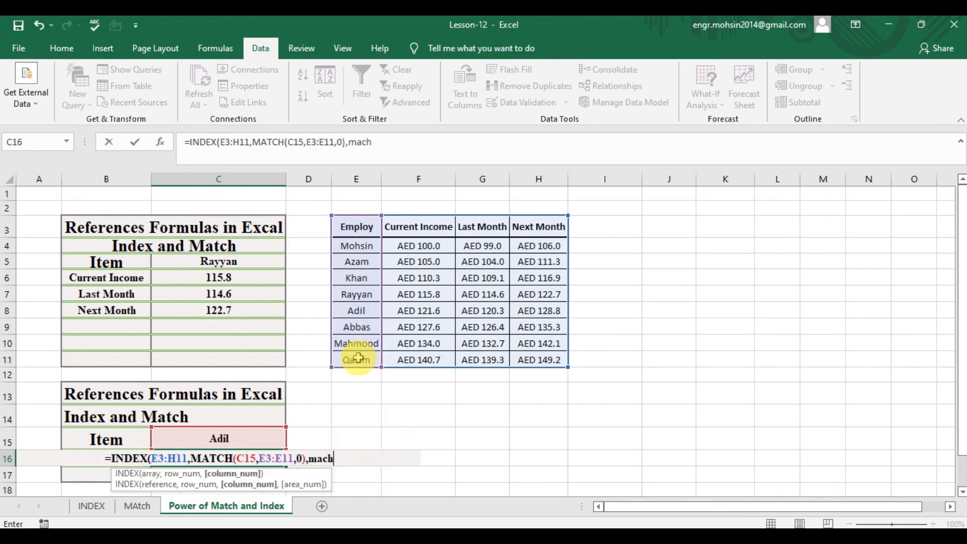
key("BackSpace")
key("BackSpace")
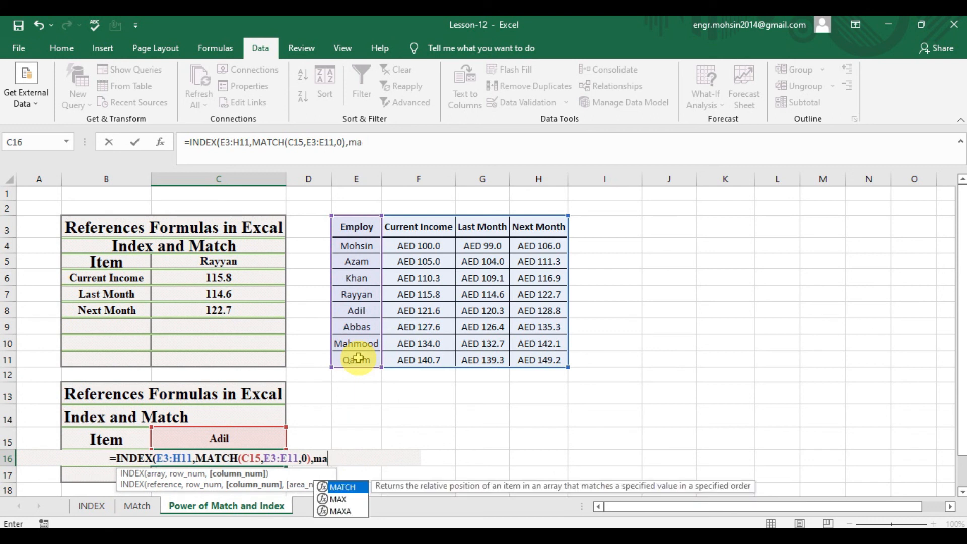
type("tch")
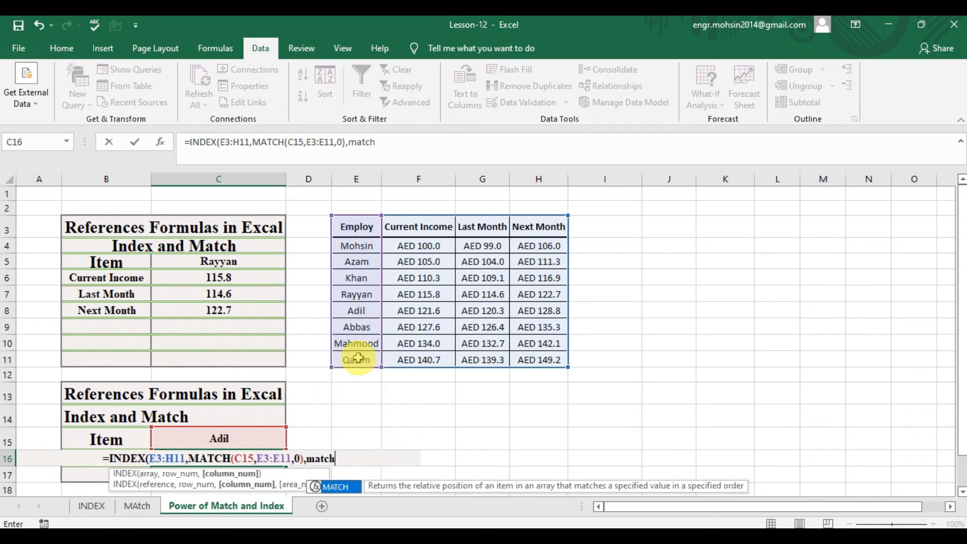
key("Tab")
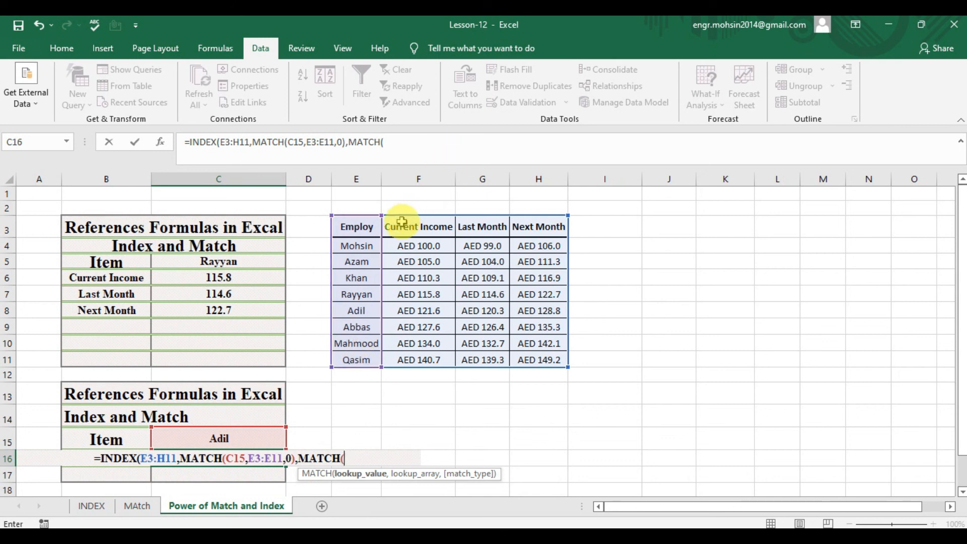
key("Left")
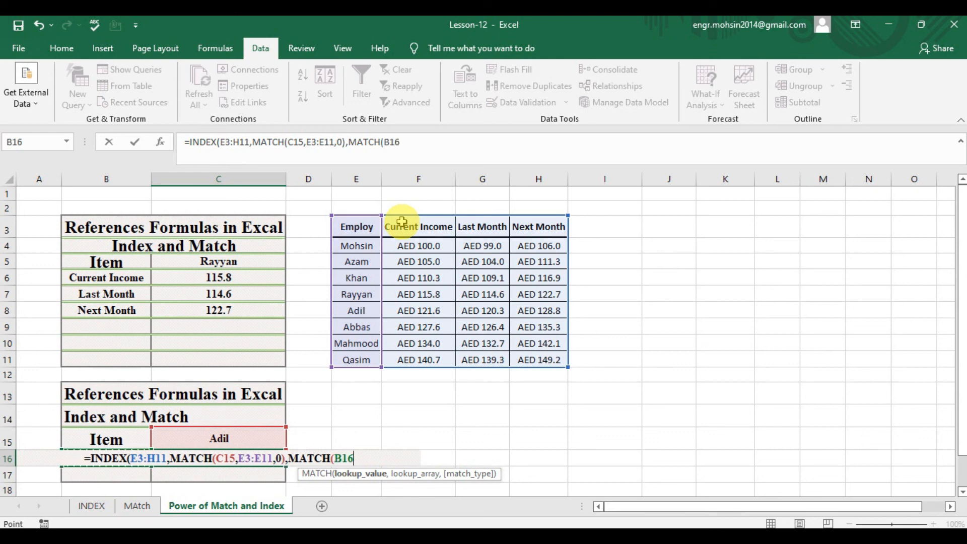
type(",")
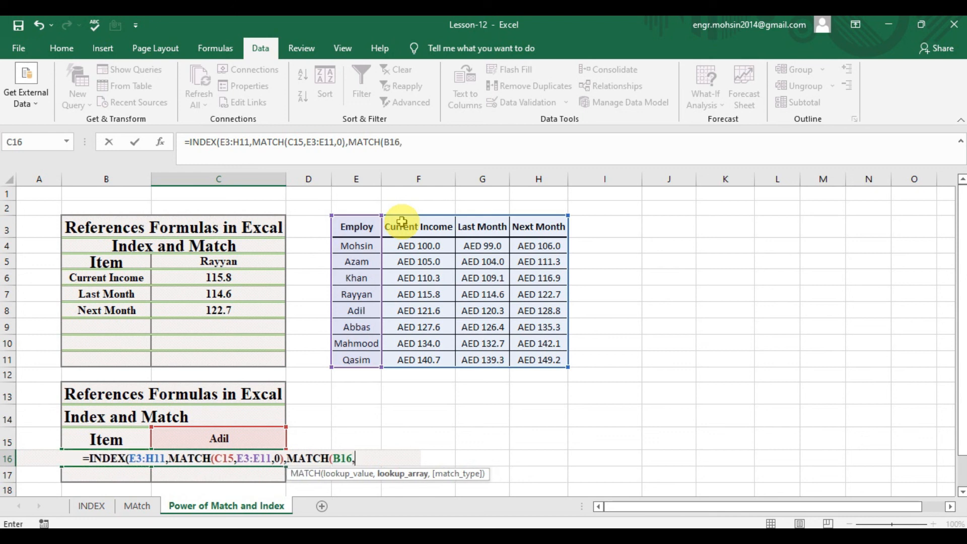
left_click_drag(346, 222, 522, 225)
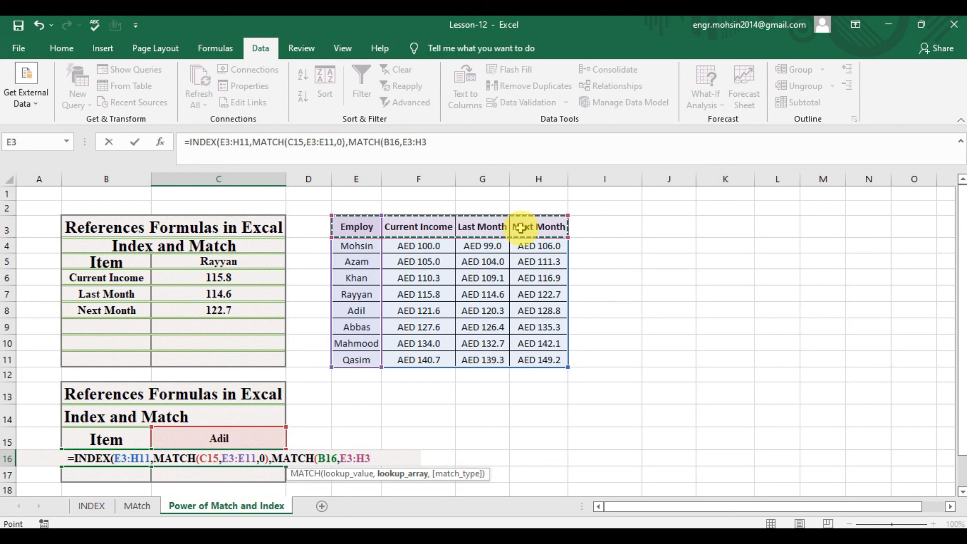
type(",0")
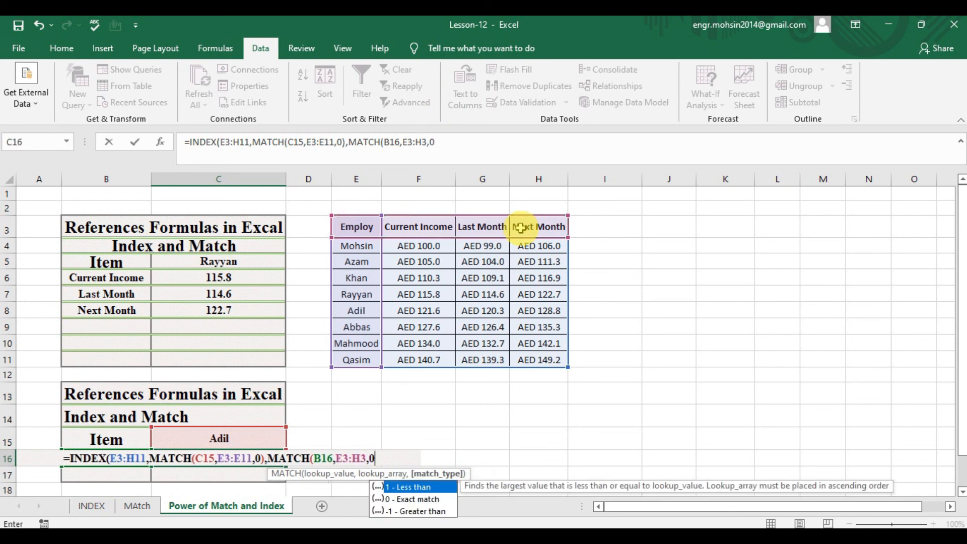
type(")")
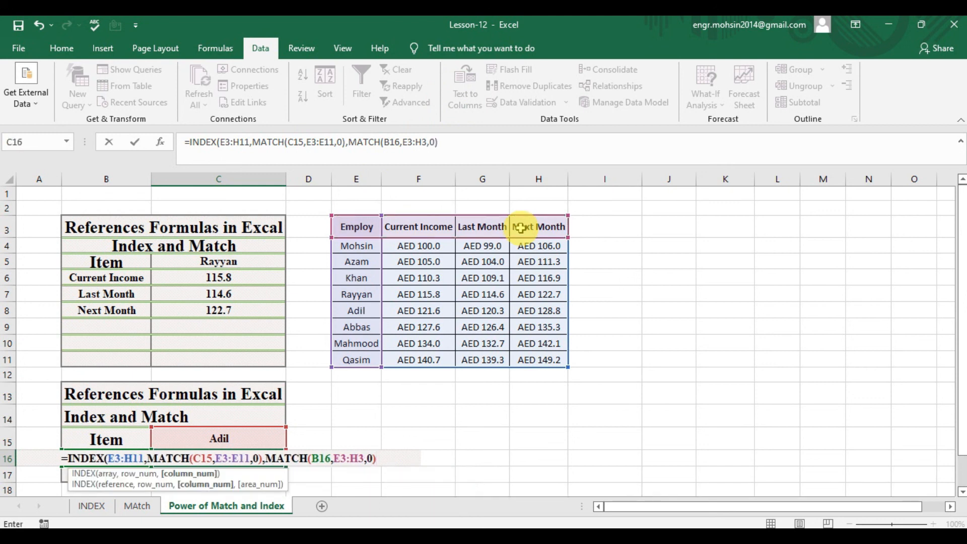
type(")")
key("Return")
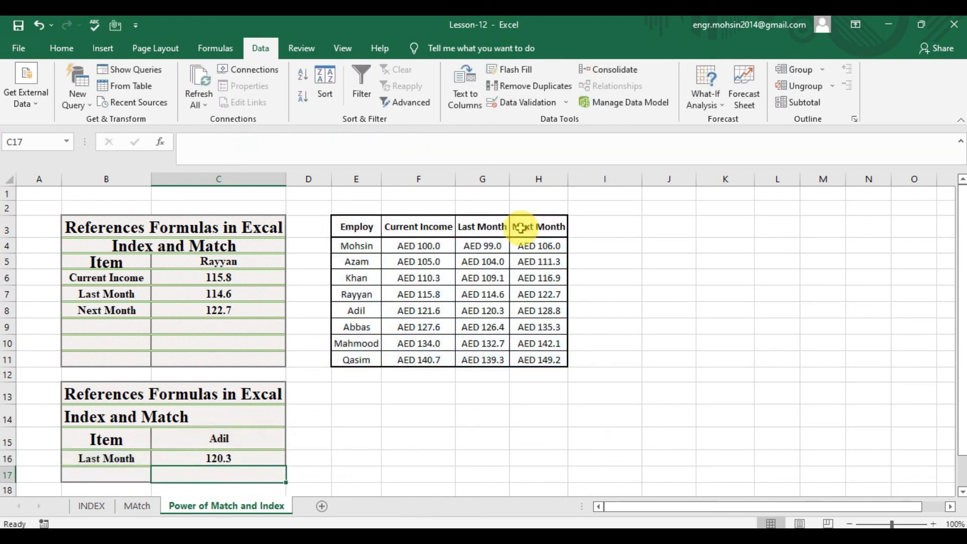
key("Up")
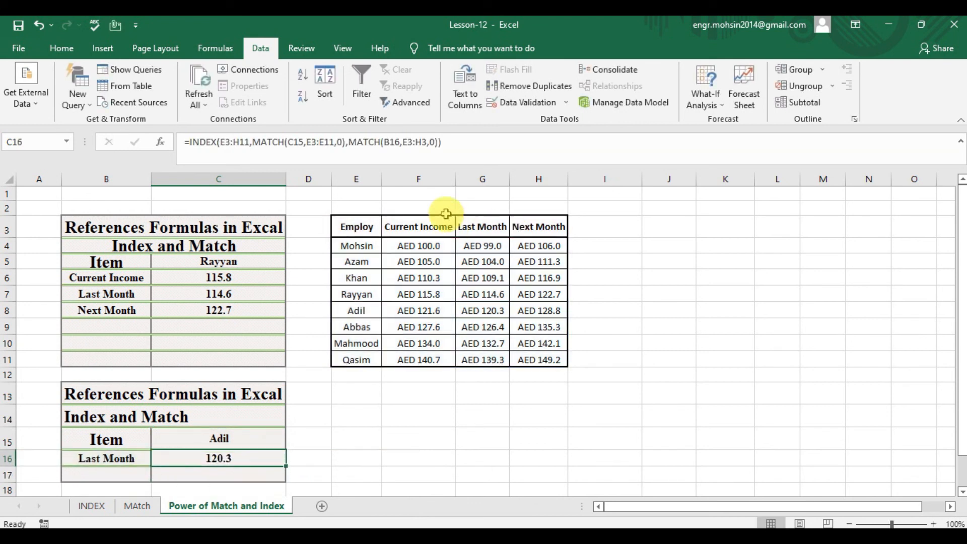
- Choose Next Month from the drop-down in B16 and compare the result with the employee's Next Month value in the table
left_click(129, 457)
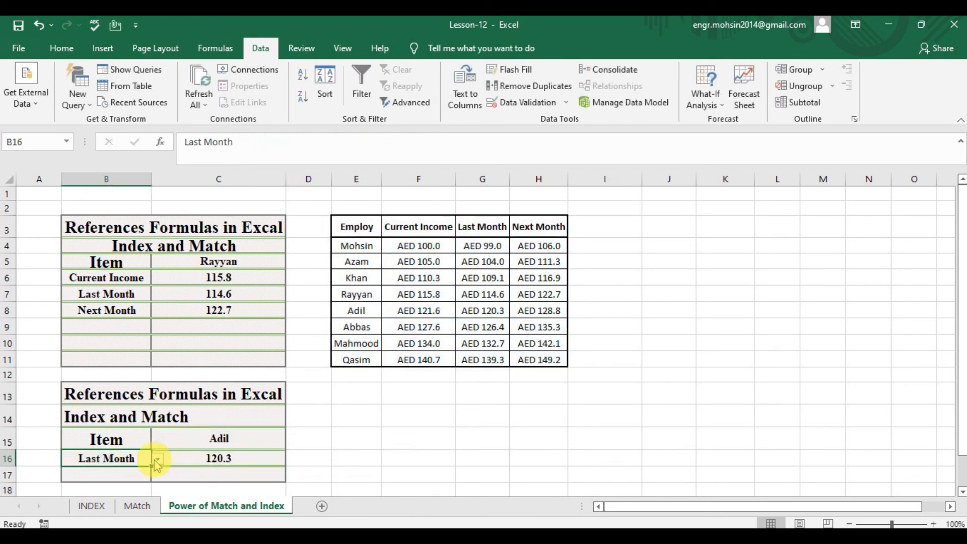
left_click(158, 458)
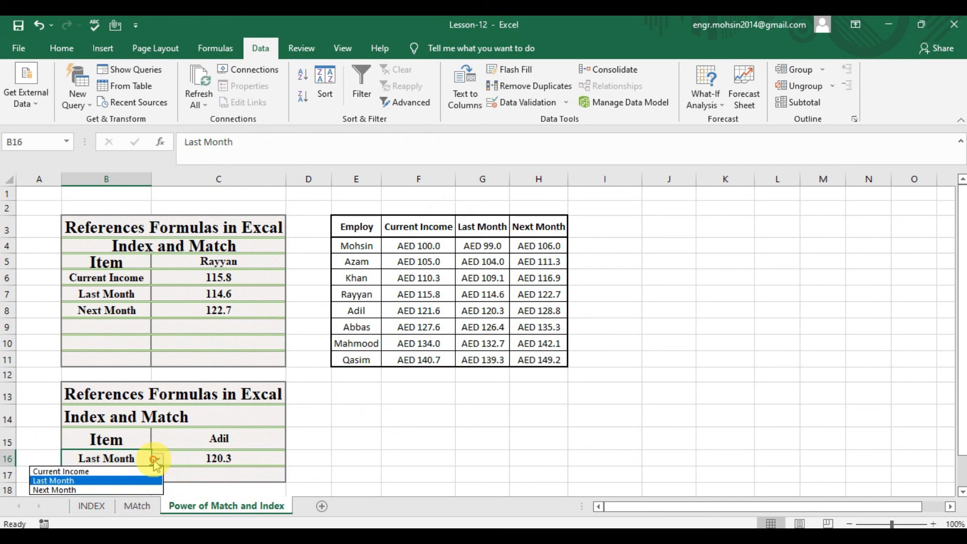
left_click(109, 491)
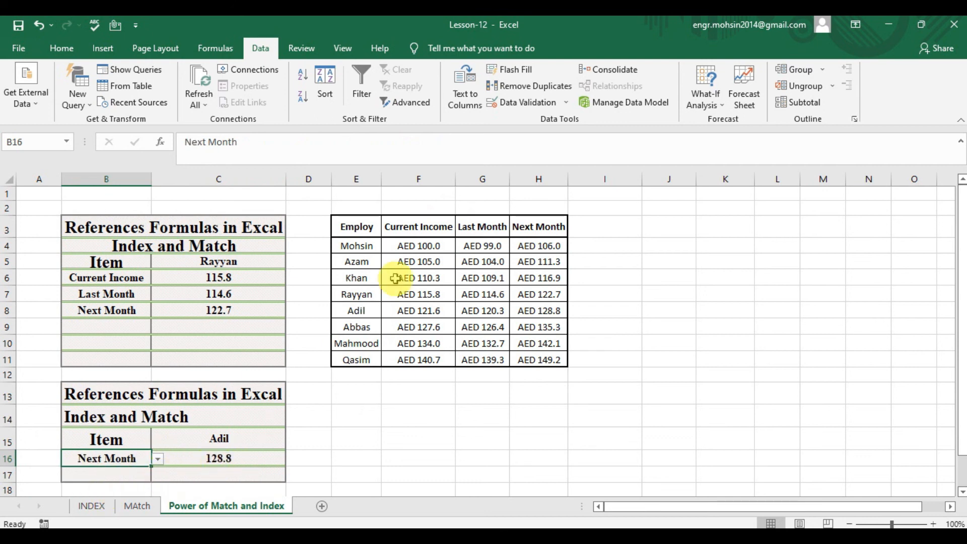
left_click(549, 316)
- Test the lookup with another employee by choosing the second name from the drop-down in C15
left_click(254, 437)
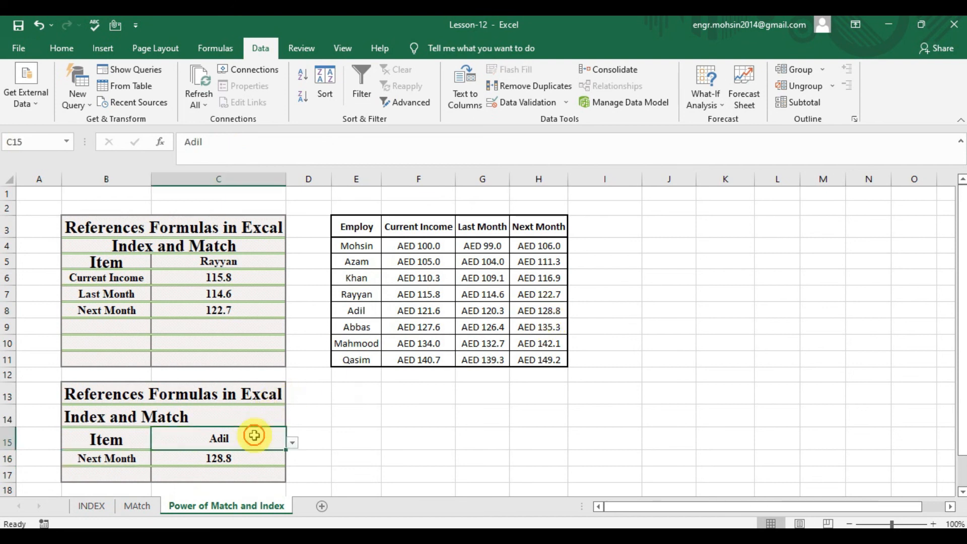
left_click(292, 443)
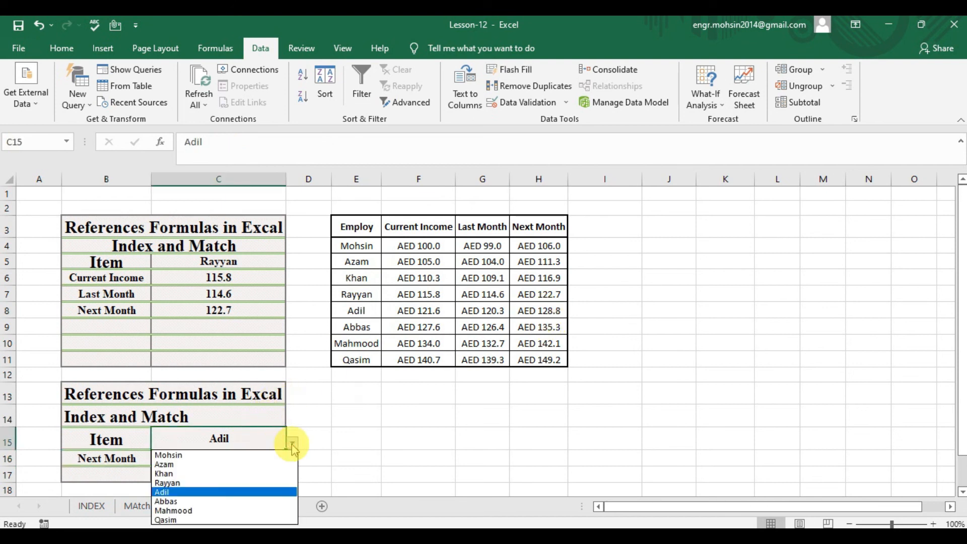
left_click(202, 464)
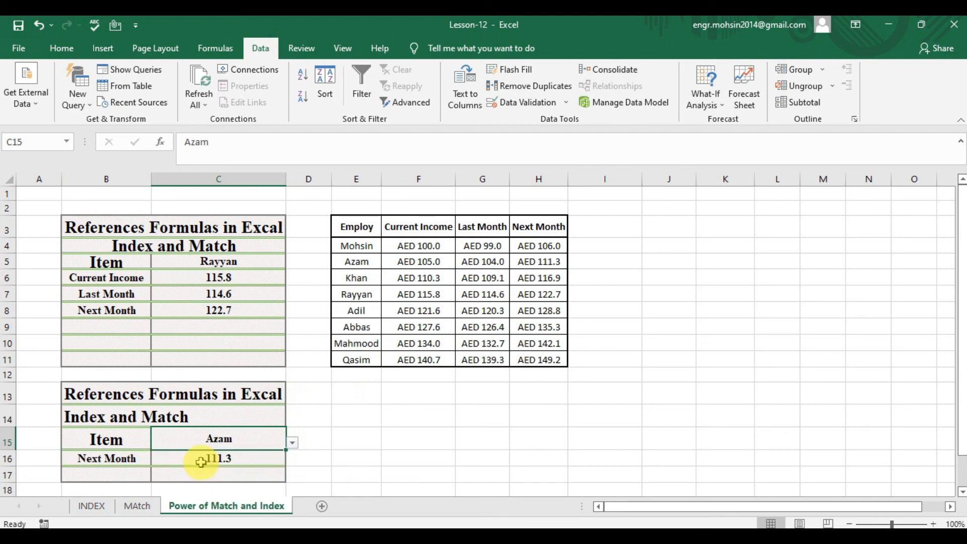
left_click(379, 441)
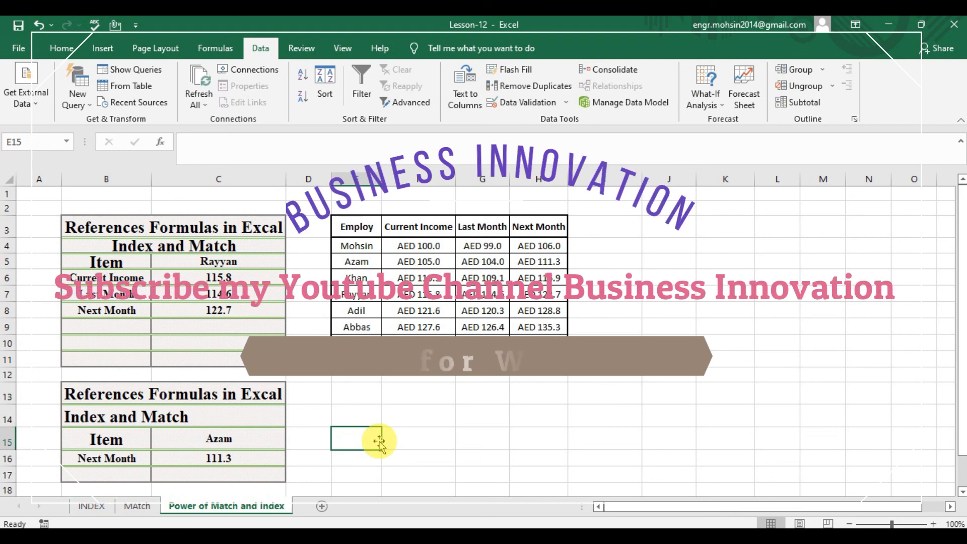
left_click(484, 423)
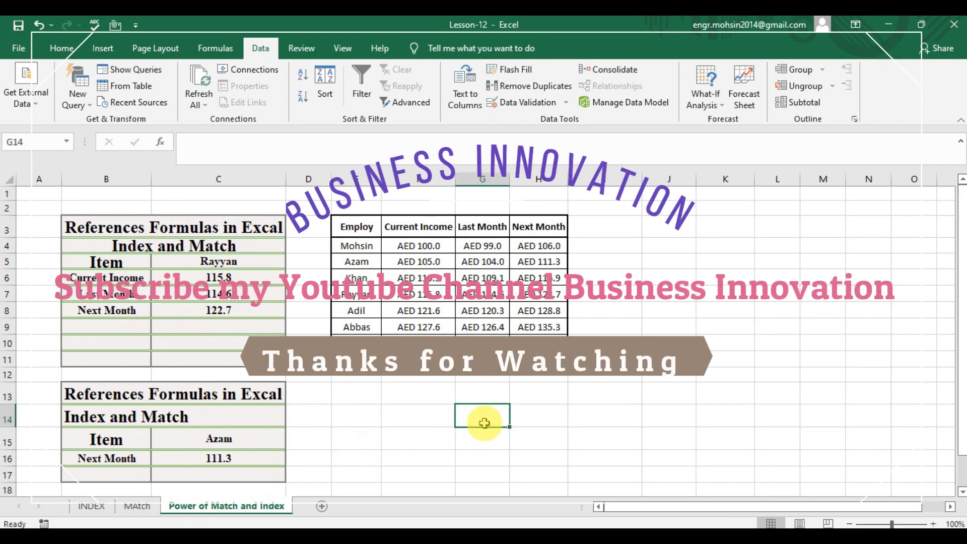